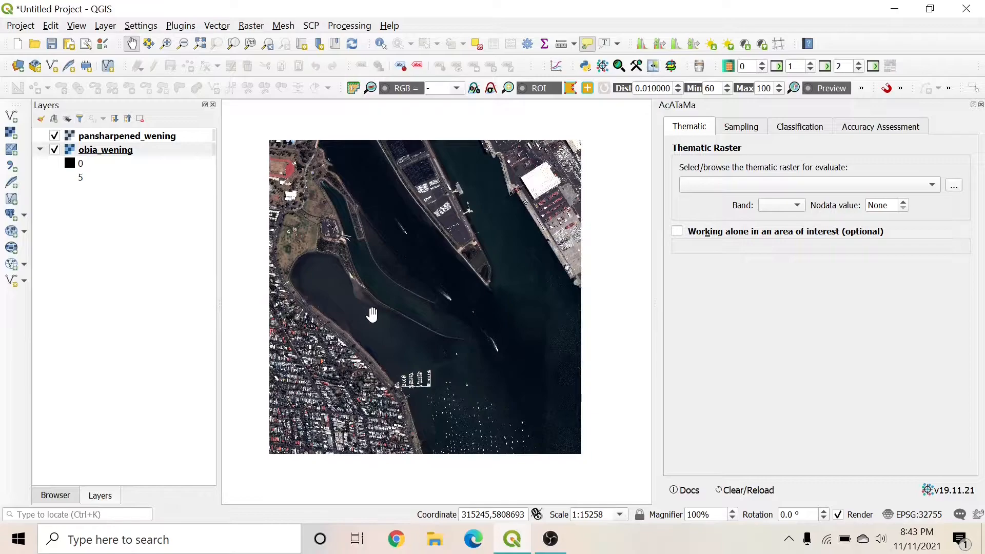
# Step: Hide the pansharpened_wening layer so that only the obia_wening raster is displayed on the map
pyautogui.scroll(-1, 374, 315)
pyautogui.moveTo(405, 325); pyautogui.dragTo(407, 310)
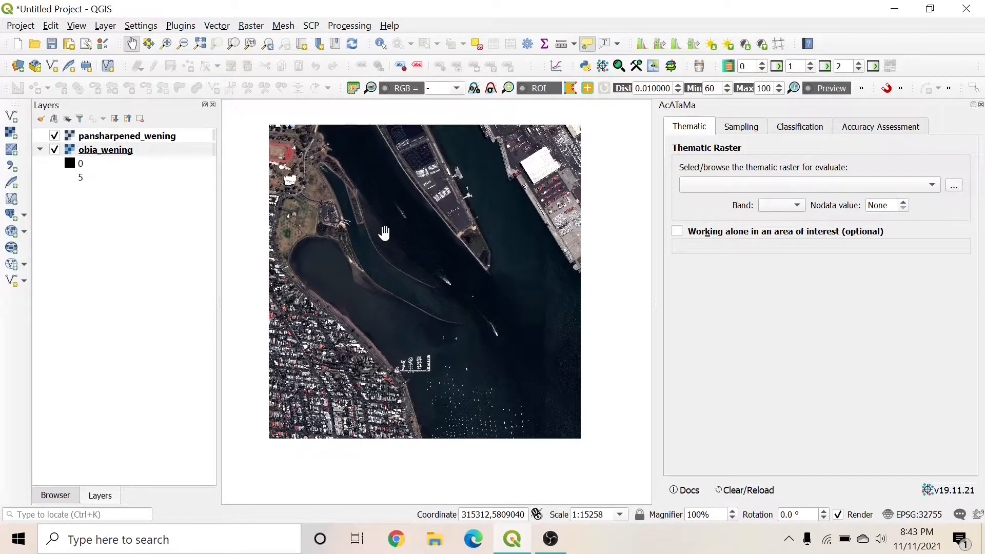
pyautogui.moveTo(429, 248); pyautogui.dragTo(438, 280)
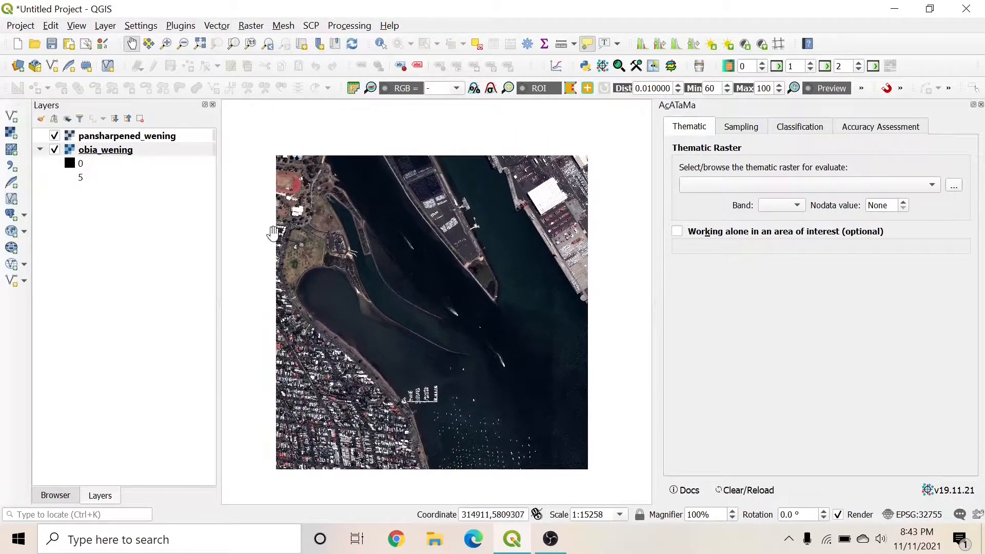
pyautogui.click(58, 148)
pyautogui.click(55, 135)
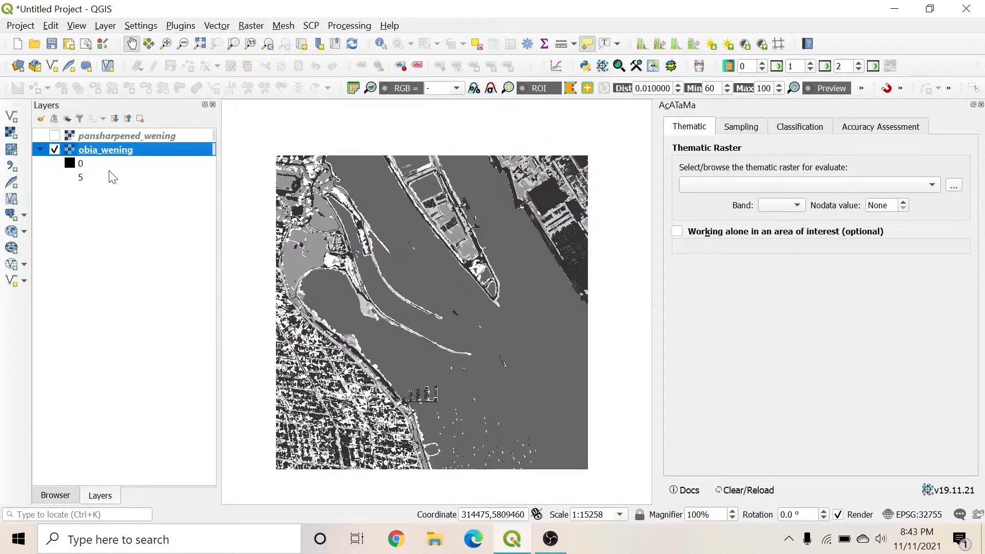
pyautogui.moveTo(417, 332); pyautogui.dragTo(420, 309)
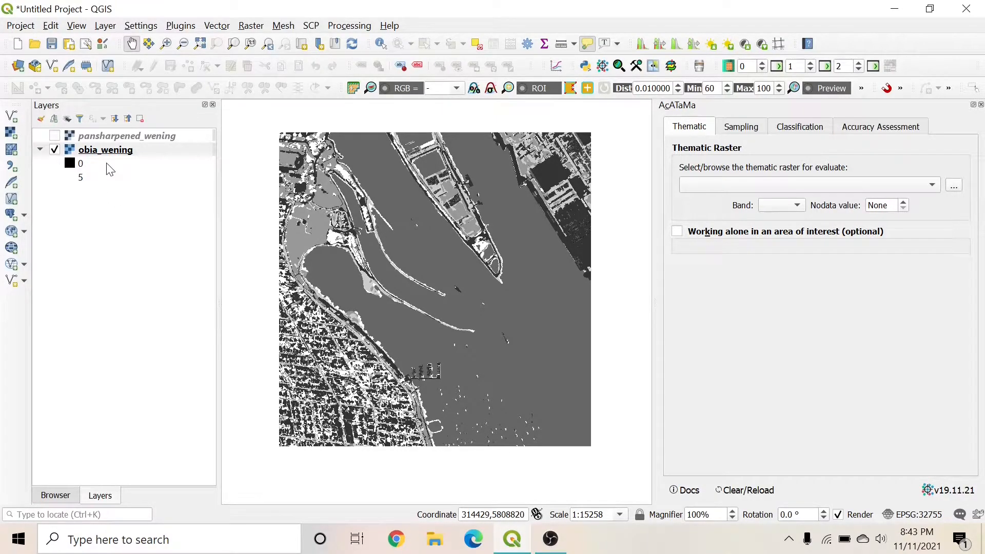
pyautogui.rightClick(86, 157)
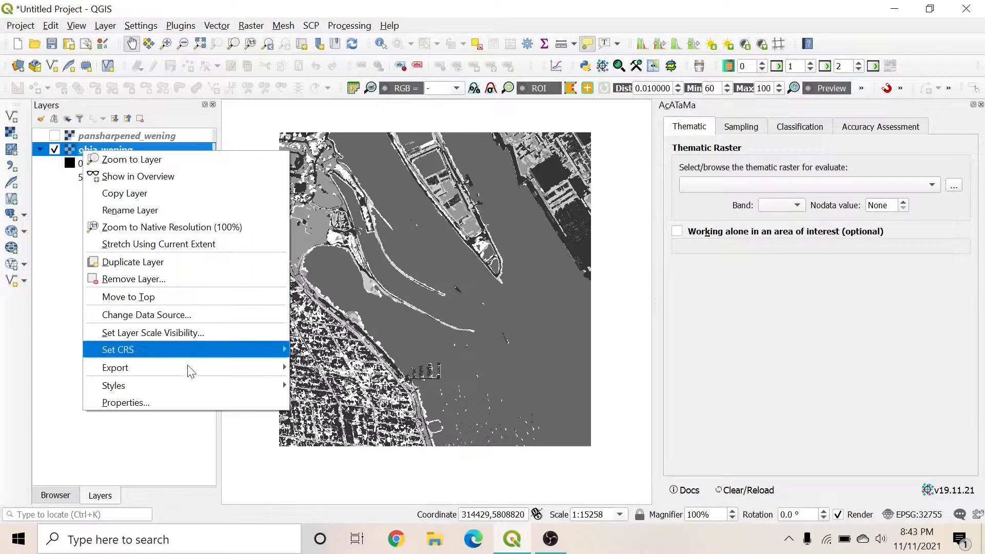
pyautogui.moveTo(189, 389)
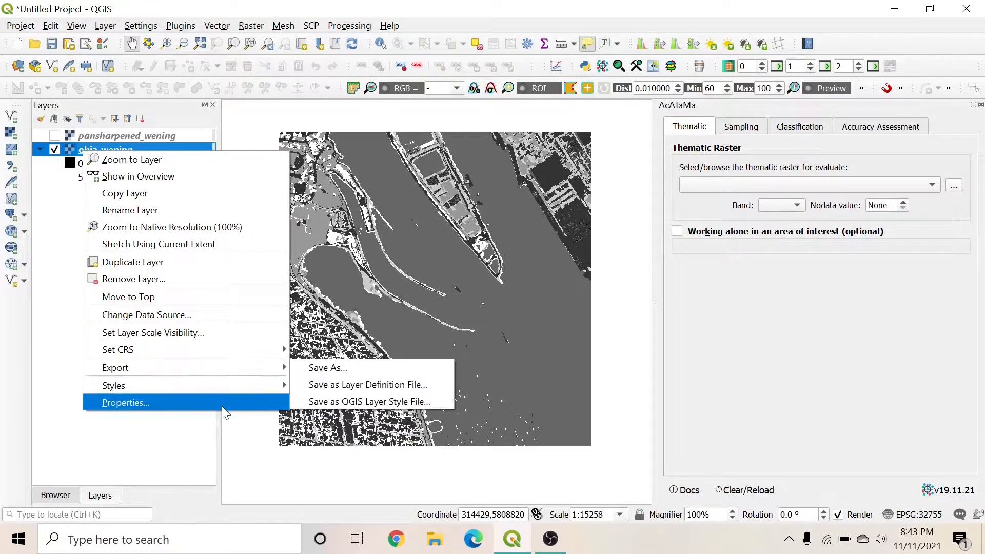
pyautogui.click(33, 305)
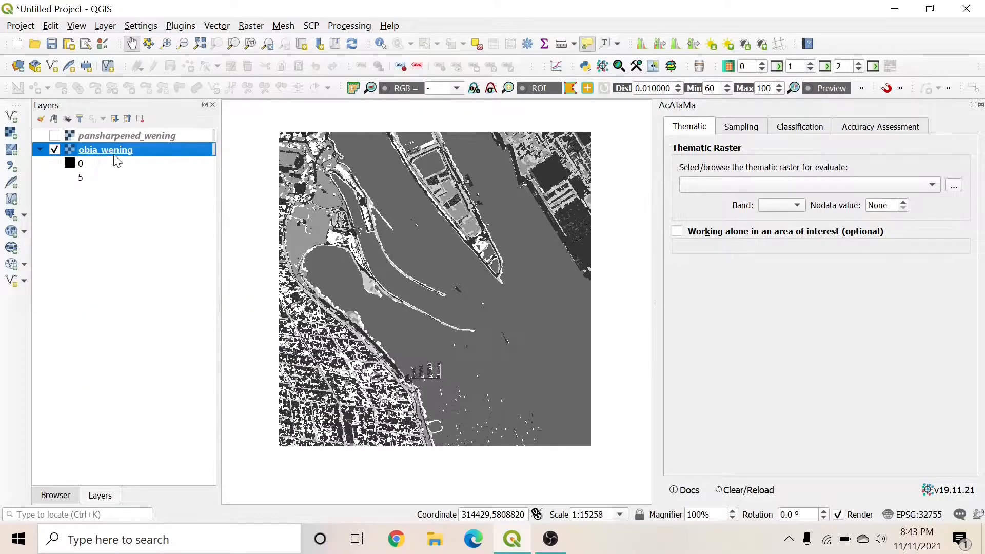
# Step: Set the obia_wening layer's render type to Paletted/Unique values with random colors and classify band 1
pyautogui.rightClick(114, 150)
pyautogui.click(152, 401)
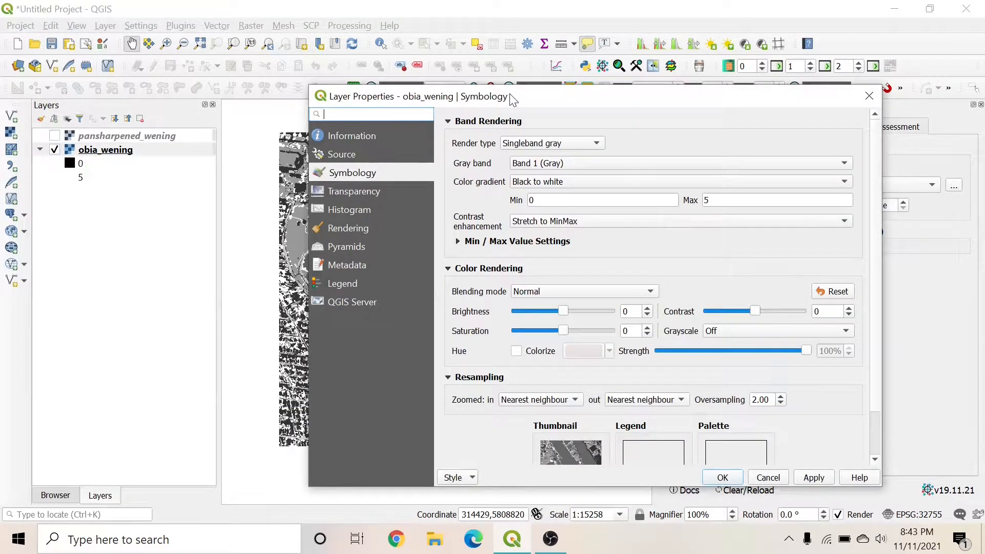
pyautogui.moveTo(513, 100); pyautogui.dragTo(418, 88)
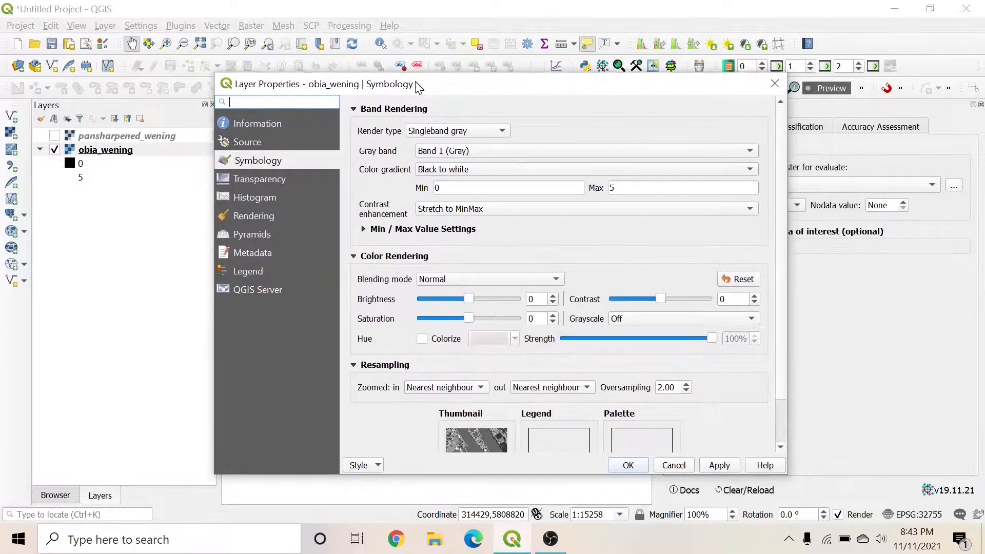
pyautogui.click(486, 135)
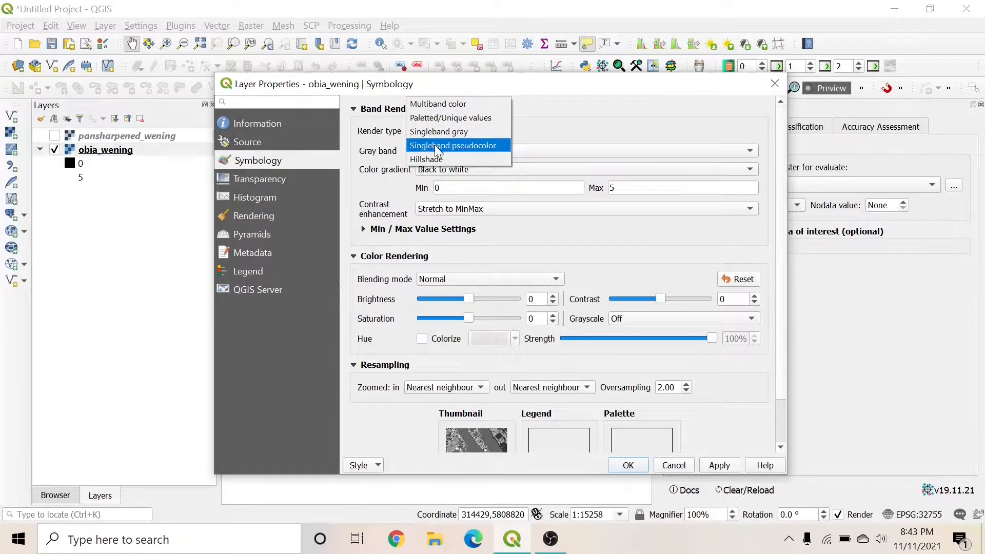
pyautogui.click(440, 121)
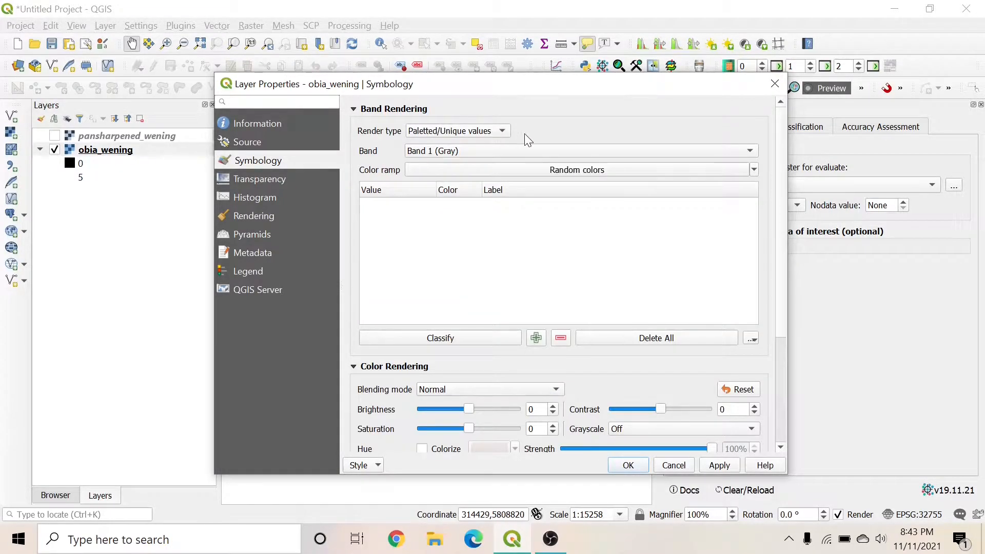
pyautogui.click(413, 338)
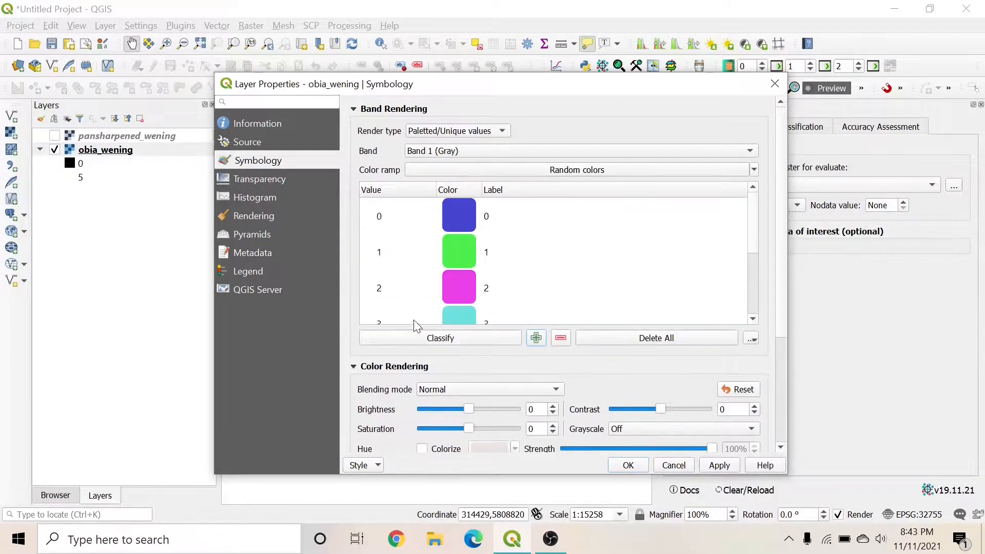
# Step: Remove the value 0 class from the obia_wening symbology and apply the classified styling
pyautogui.scroll(-3, 471, 280)
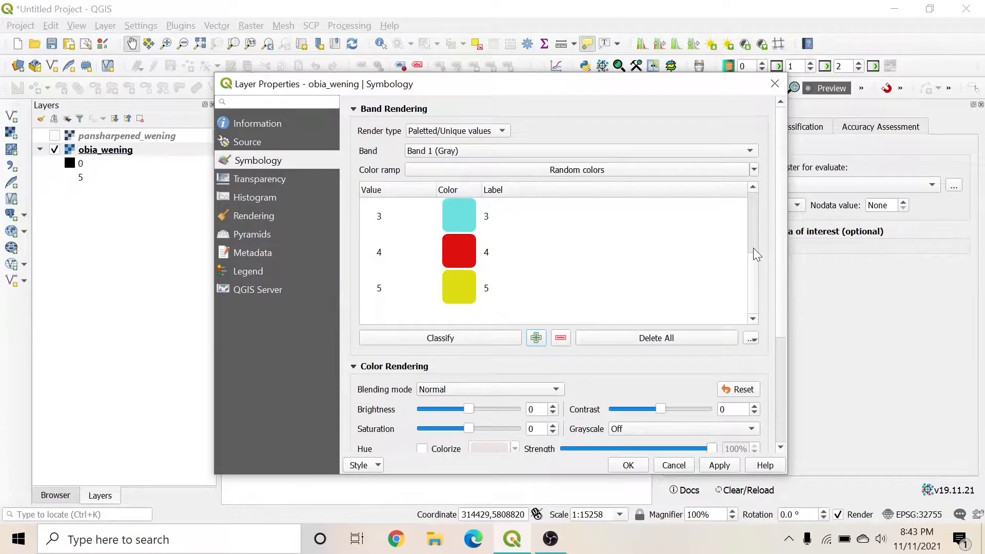
pyautogui.moveTo(757, 275); pyautogui.dragTo(750, 215)
pyautogui.click(483, 225)
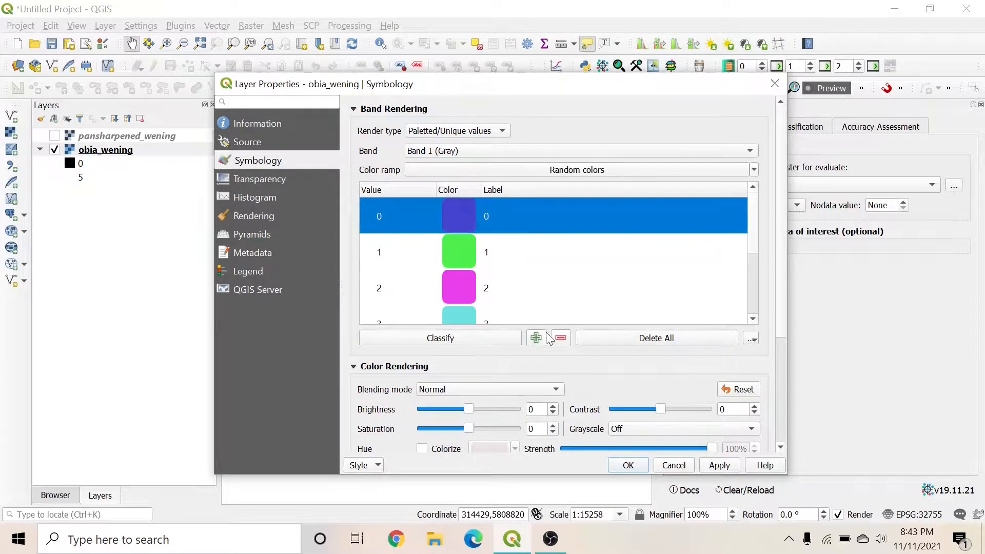
pyautogui.click(561, 338)
pyautogui.click(720, 465)
pyautogui.click(631, 466)
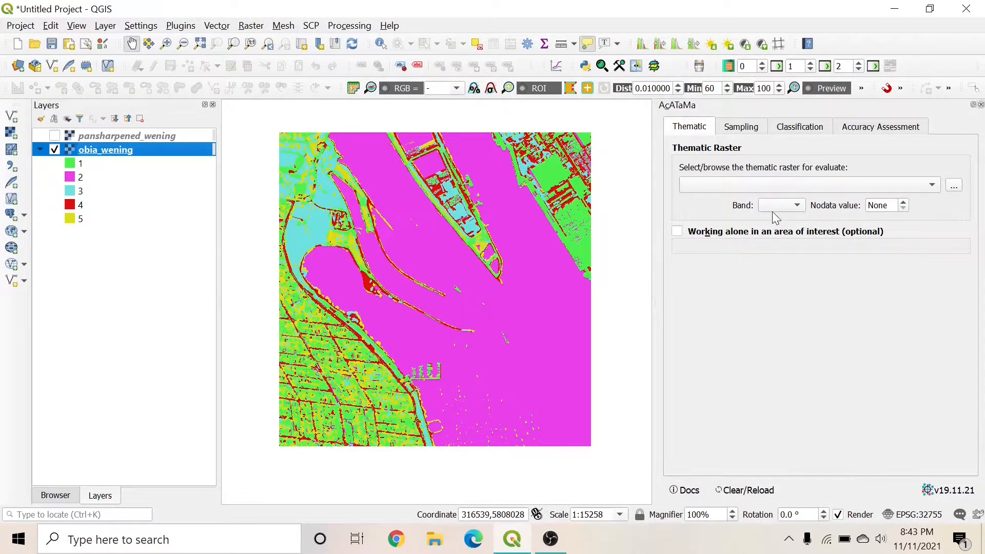
# Step: Close the AcATaMa panel and inspect the classified obia_wening raster over the residential area and shoreline
pyautogui.click(980, 105)
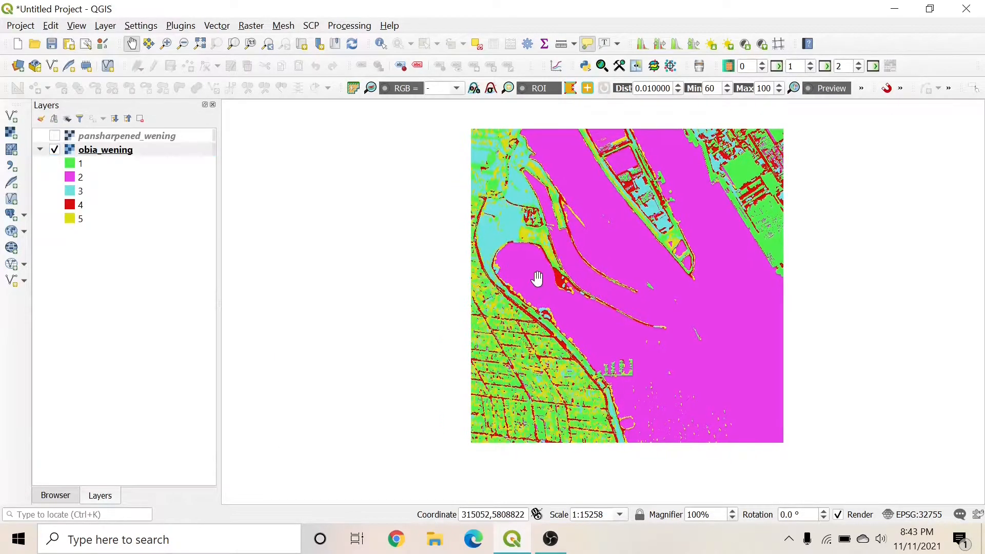
pyautogui.moveTo(536, 279); pyautogui.dragTo(583, 291)
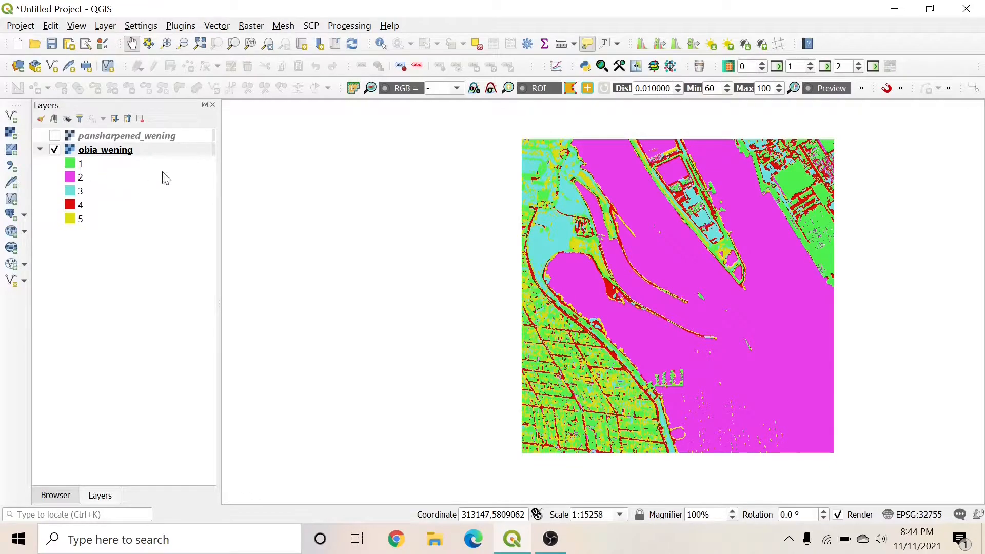
pyautogui.scroll(2, 550, 361)
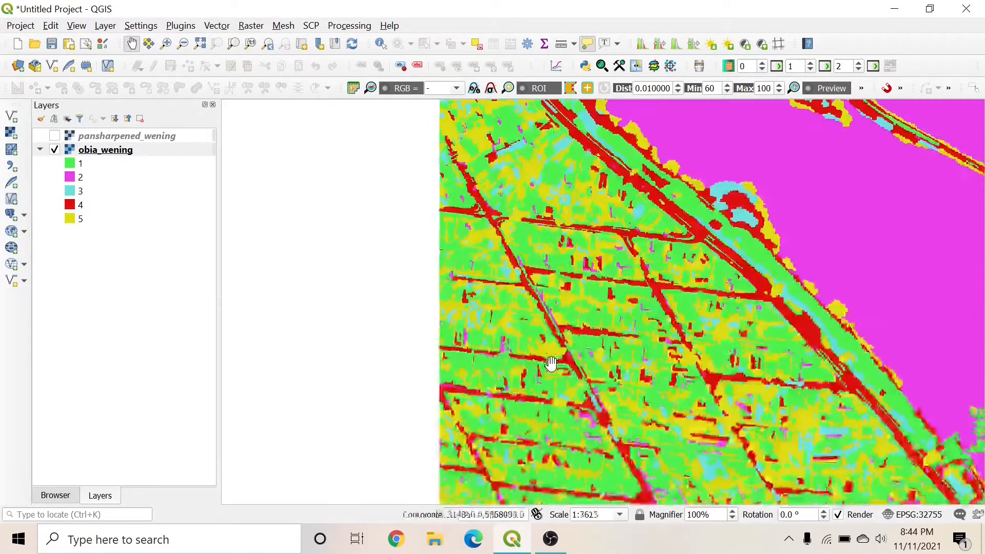
pyautogui.scroll(-1, 596, 317)
pyautogui.moveTo(600, 314); pyautogui.dragTo(559, 306)
pyautogui.moveTo(496, 319); pyautogui.dragTo(479, 287)
# Step: In the obia_wening symbology, set class 1 to red #f00e19 and class 2 to blue #1729ed
pyautogui.doubleClick(65, 148)
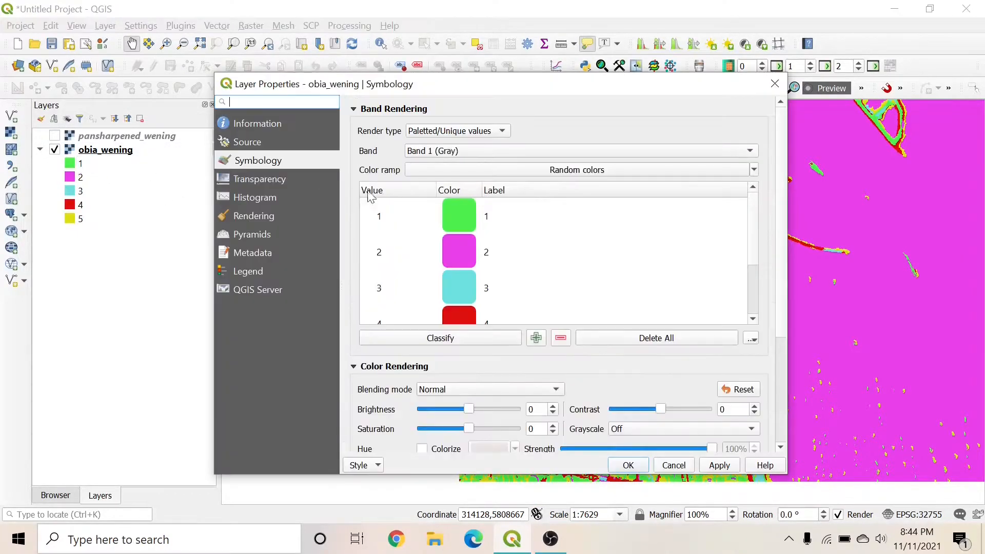
pyautogui.moveTo(511, 90); pyautogui.dragTo(282, 95)
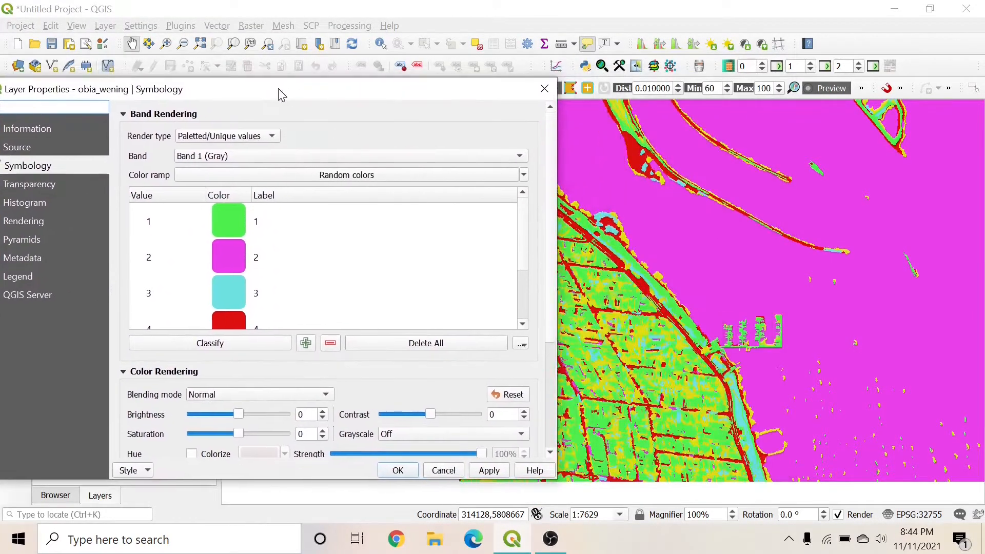
pyautogui.doubleClick(249, 221)
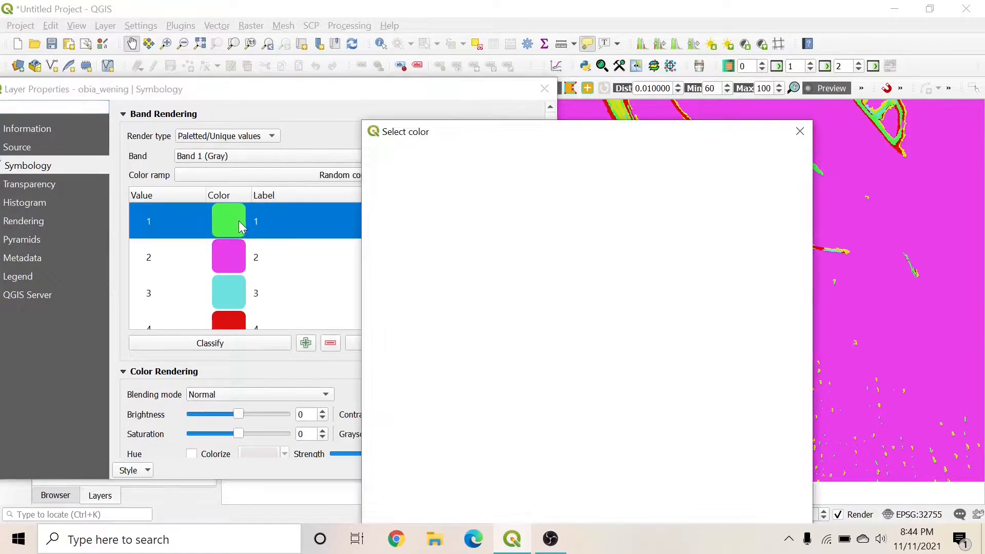
pyautogui.click(400, 354)
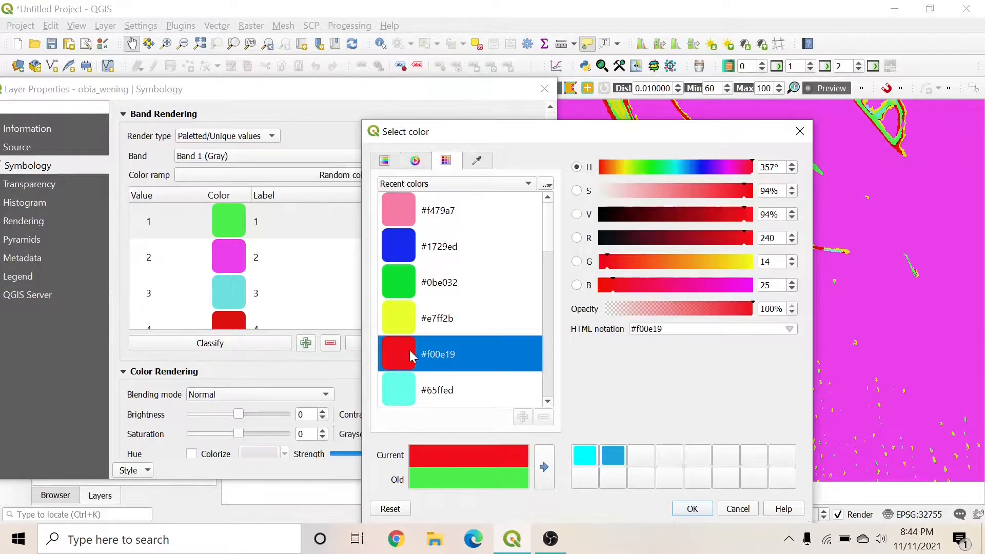
pyautogui.click(693, 509)
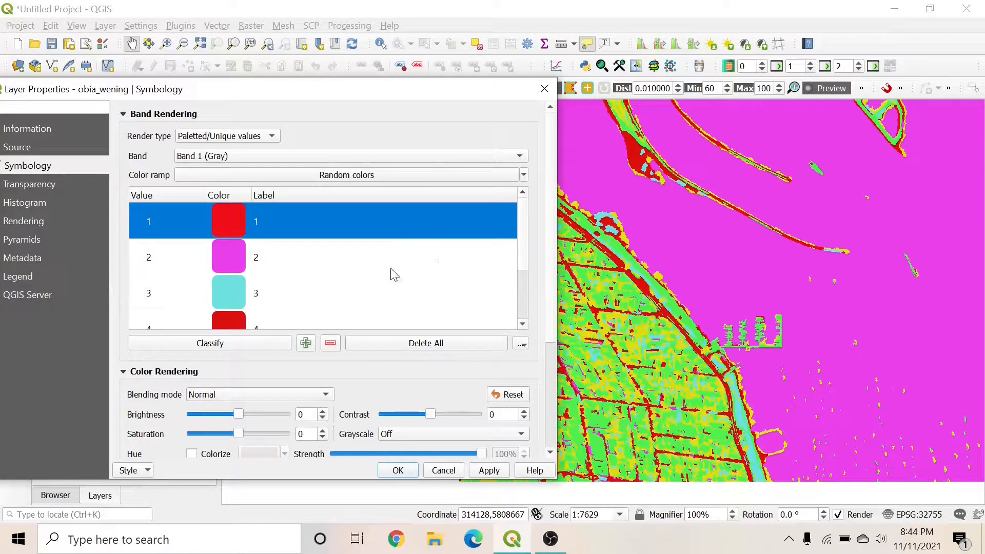
pyautogui.doubleClick(226, 260)
pyautogui.click(441, 247)
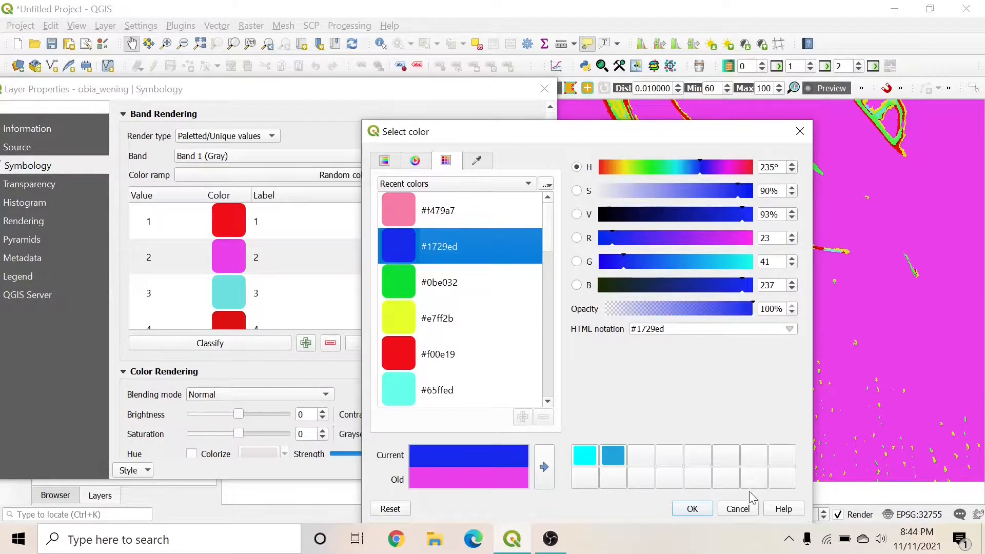
pyautogui.click(692, 509)
pyautogui.doubleClick(234, 295)
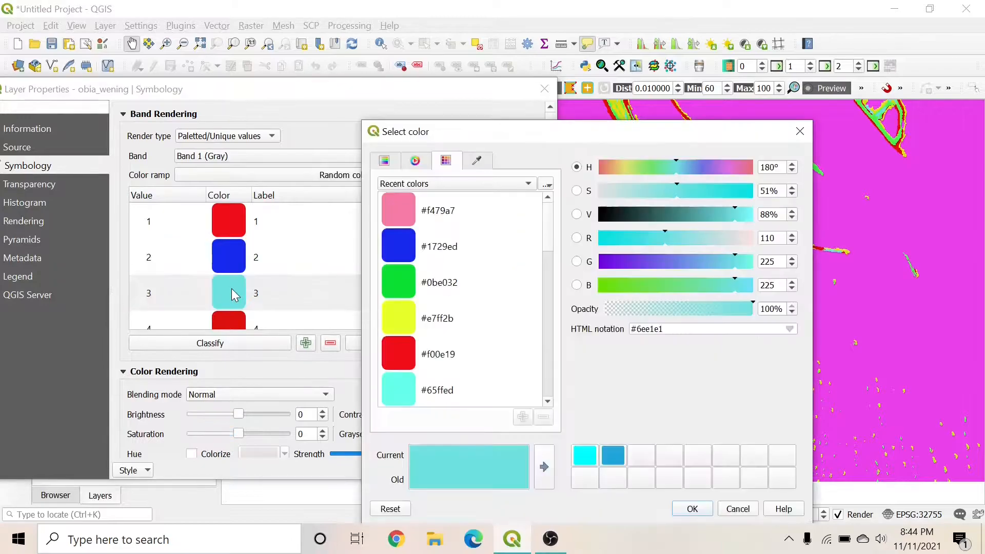
pyautogui.moveTo(568, 136); pyautogui.dragTo(467, 115)
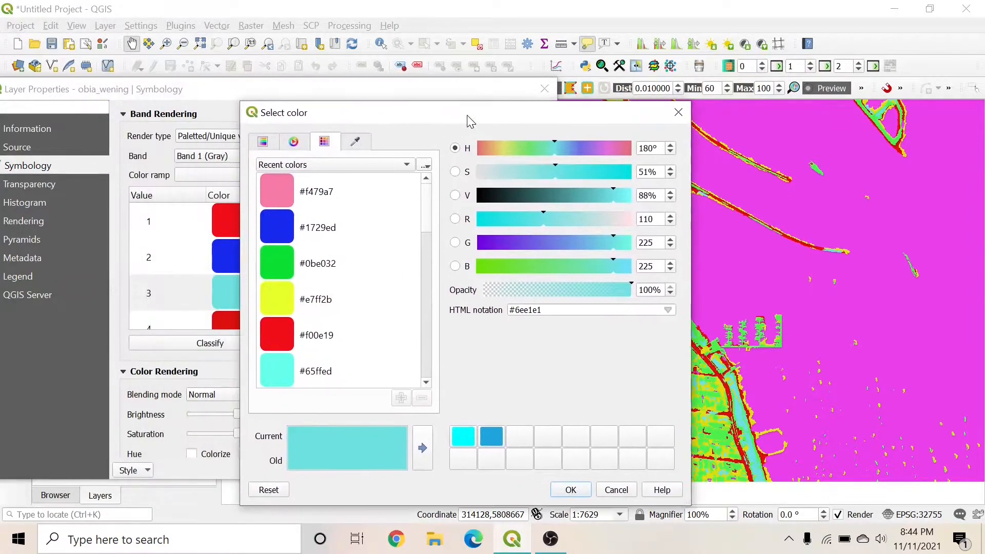
pyautogui.click(621, 494)
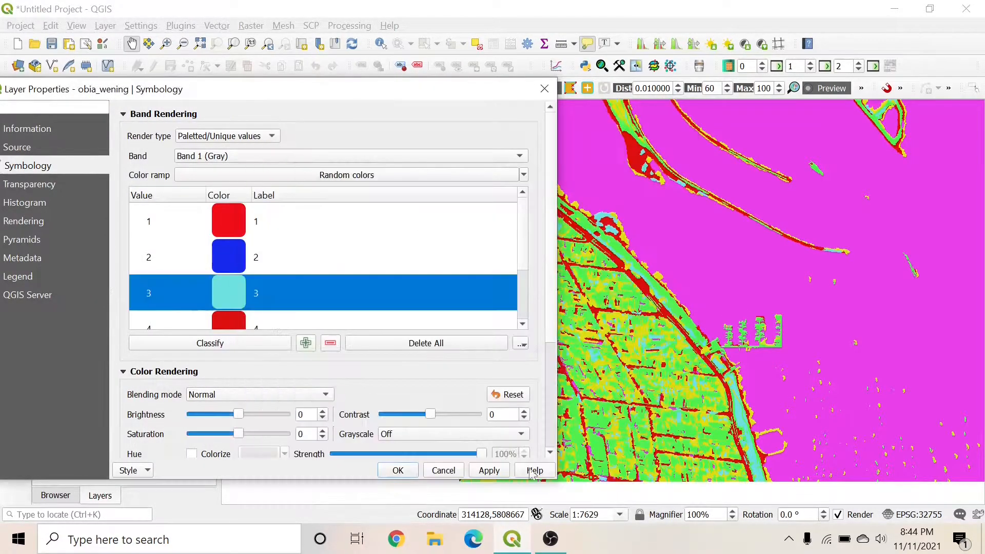
# Step: Set the color of class 4 to pink #f479a7
pyautogui.scroll(-1, 318, 232)
pyautogui.doubleClick(229, 264)
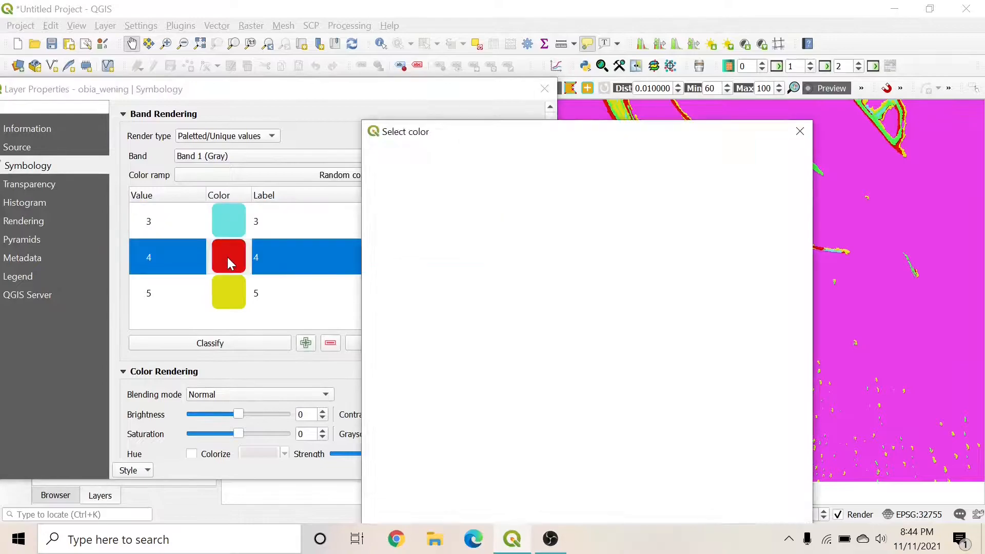
pyautogui.click(410, 207)
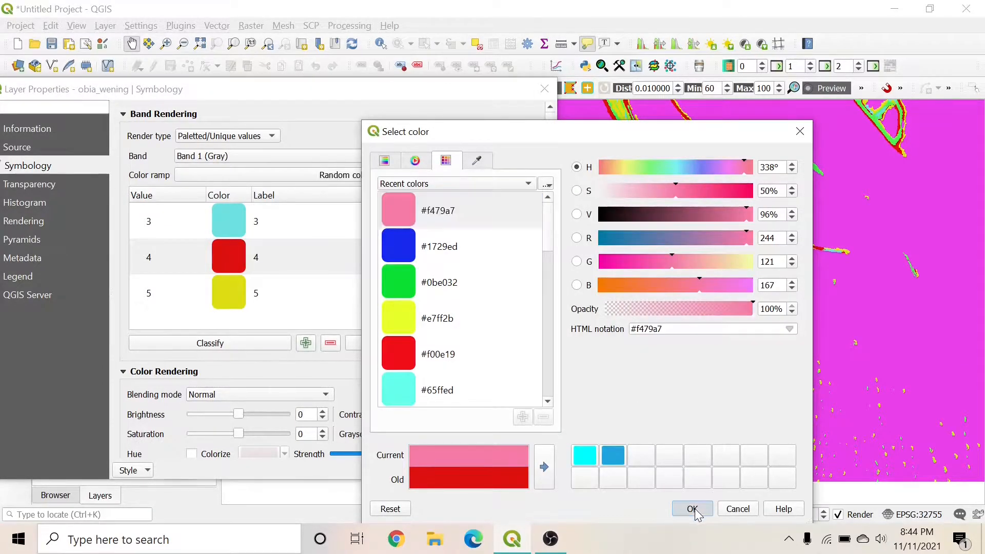
pyautogui.click(692, 509)
# Step: Set the color of class 5 to green #0be032
pyautogui.moveTo(362, 93); pyautogui.dragTo(281, 123)
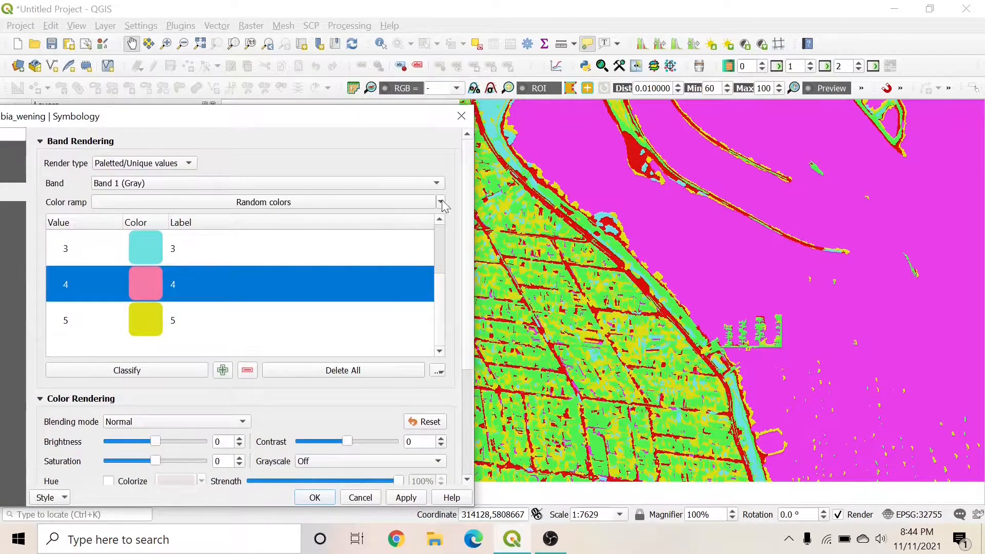
pyautogui.click(343, 124)
pyautogui.moveTo(343, 123); pyautogui.dragTo(451, 73)
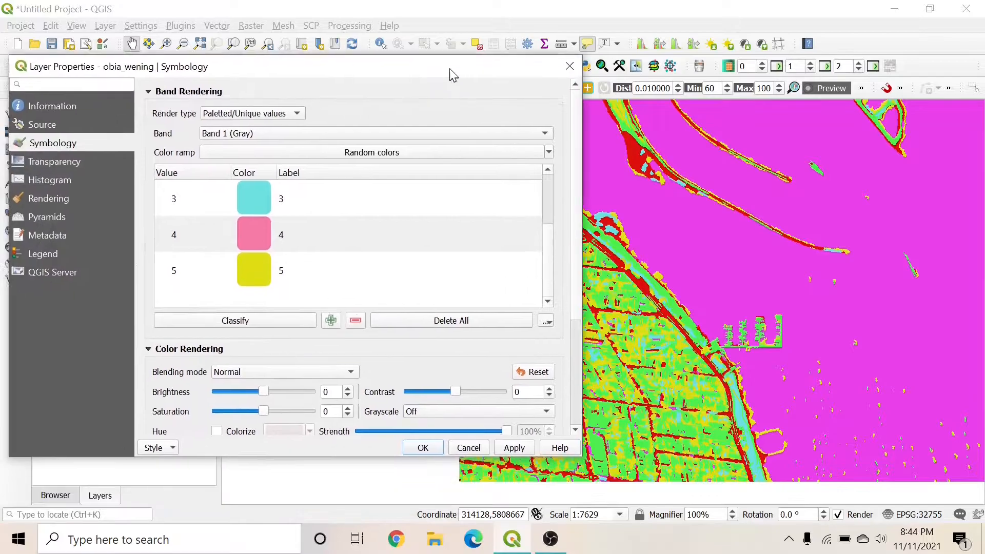
pyautogui.click(257, 271)
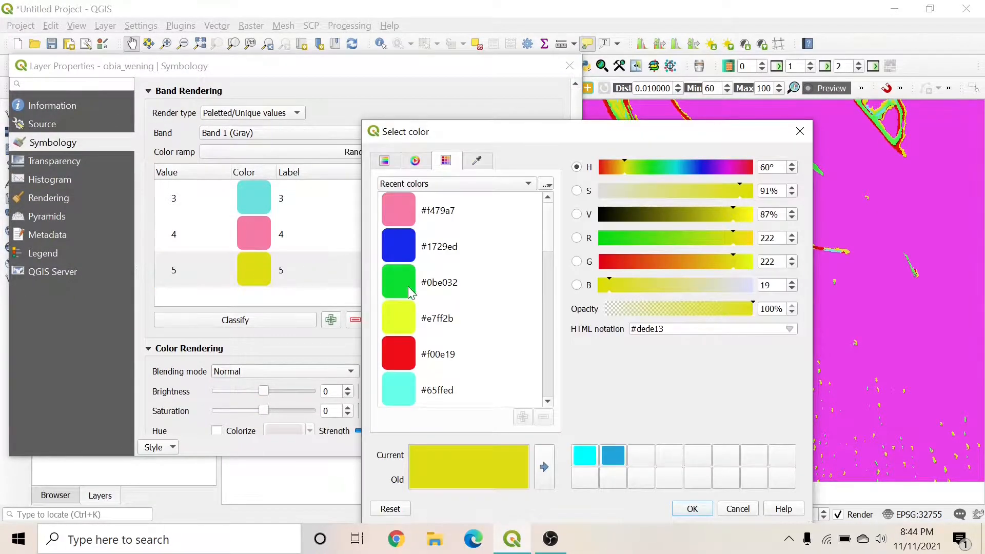
pyautogui.doubleClick(436, 282)
# Step: Set the color of class 4 to yellow #e7ff2b and apply the symbology to the layer
pyautogui.doubleClick(260, 240)
pyautogui.click(442, 317)
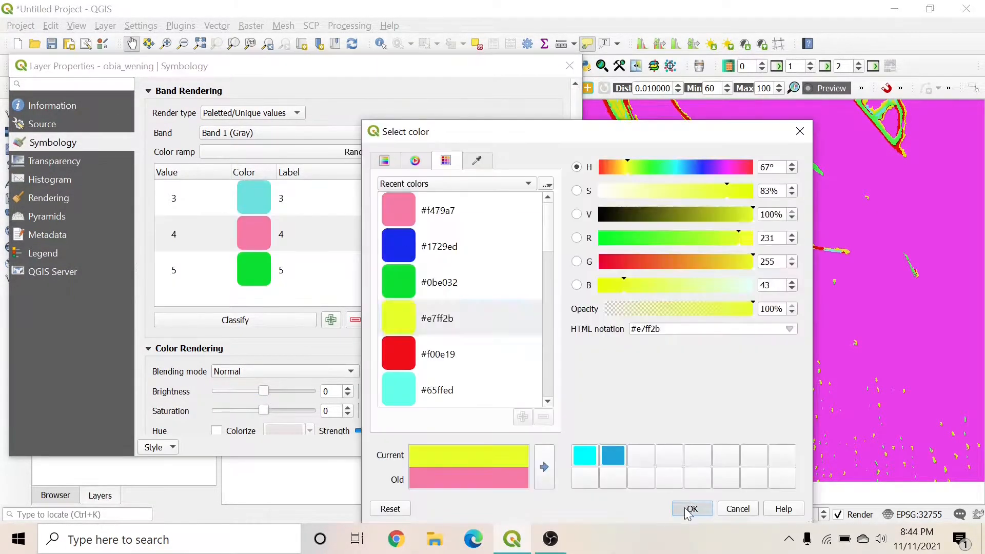
pyautogui.click(690, 509)
pyautogui.click(514, 448)
pyautogui.click(424, 448)
# Step: Reopen the obia_wening symbology and set the color of class 3 to yellow
pyautogui.scroll(-1, 485, 359)
pyautogui.scroll(2, 620, 309)
pyautogui.scroll(-2, 552, 318)
pyautogui.moveTo(552, 261); pyautogui.dragTo(524, 245)
pyautogui.scroll(1, 517, 323)
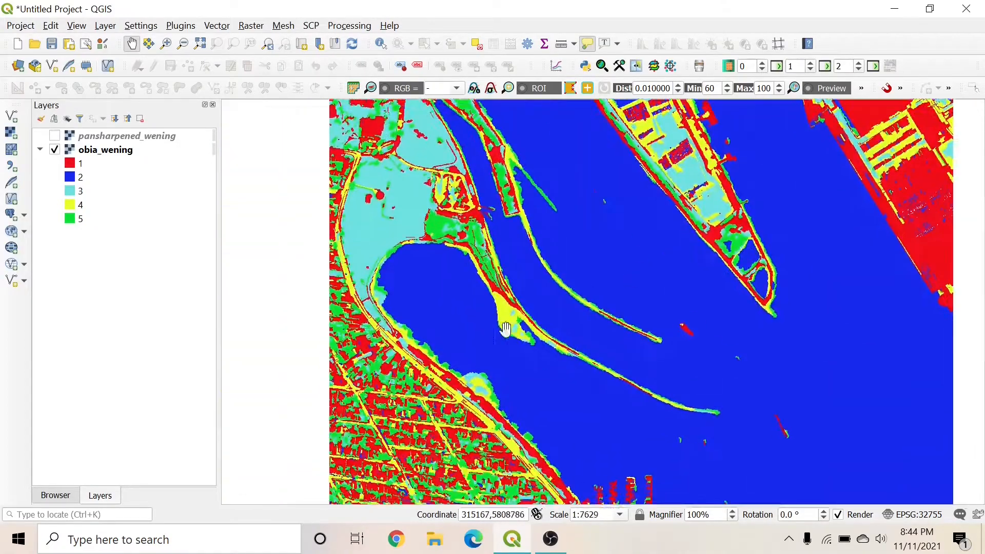
pyautogui.moveTo(517, 329); pyautogui.dragTo(598, 268)
pyautogui.doubleClick(82, 208)
pyautogui.scroll(-1, 260, 238)
pyautogui.doubleClick(259, 239)
pyautogui.click(690, 508)
# Step: Change class 4 to pink #f479a7 and apply the updated class colors to the obia_wening layer
pyautogui.scroll(1, 299, 261)
pyautogui.scroll(-1, 277, 246)
pyautogui.doubleClick(256, 230)
pyautogui.doubleClick(411, 211)
pyautogui.scroll(-1, 410, 215)
pyautogui.click(514, 447)
pyautogui.click(423, 447)
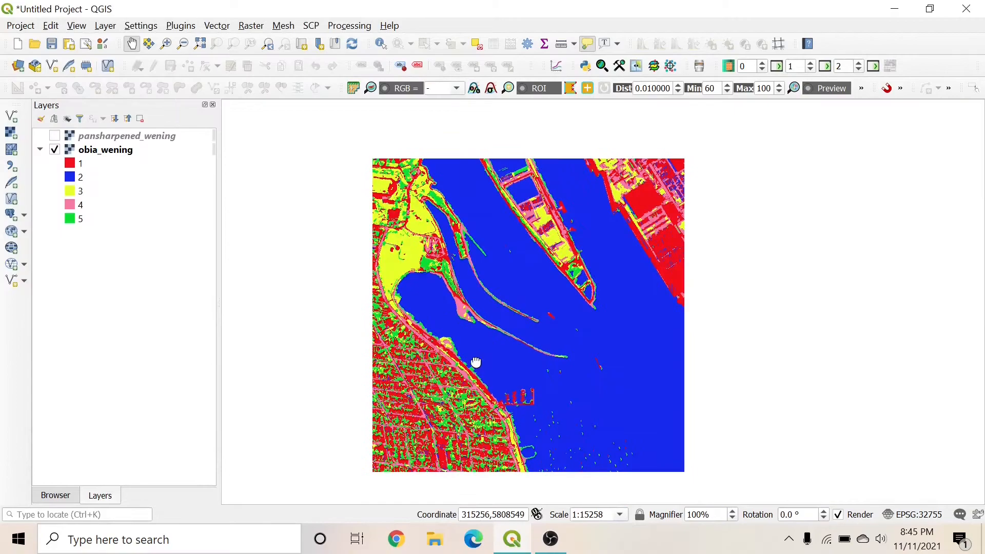
# Step: Compare the obia_wening classification with the pansharpened_wening image by toggling the image's visibility and inspecting the urban and shoreline areas closely
pyautogui.scroll(1, 481, 286)
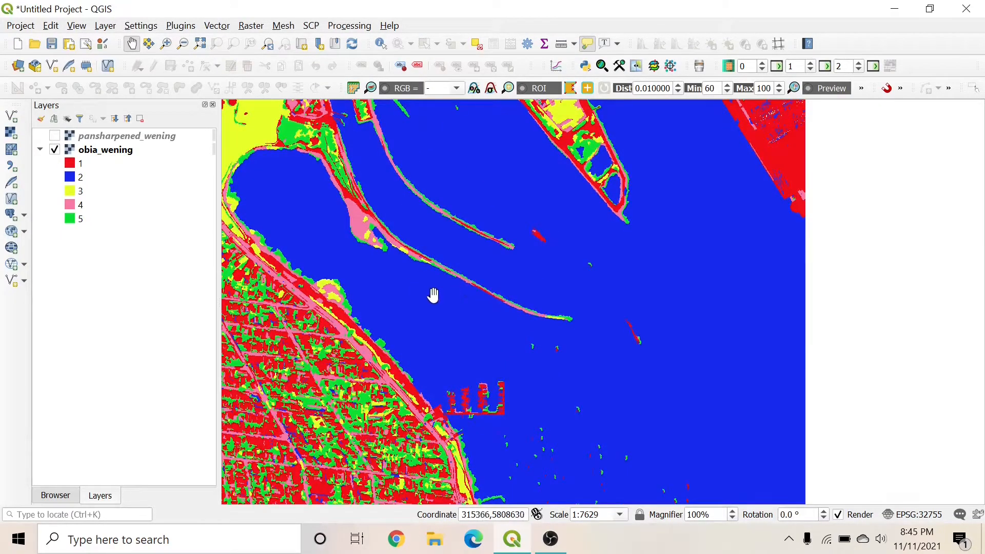
pyautogui.scroll(-1, 429, 295)
pyautogui.click(54, 136)
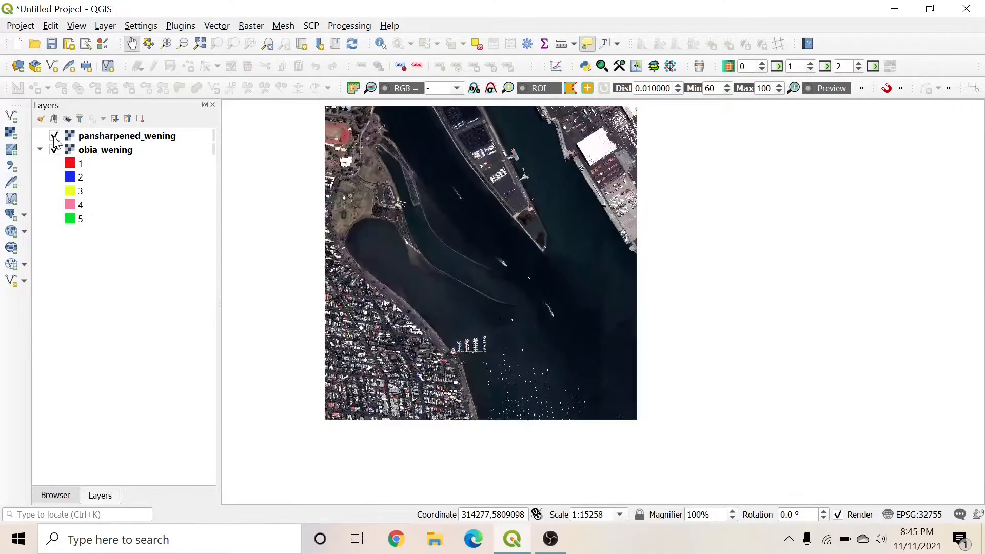
pyautogui.click(55, 136)
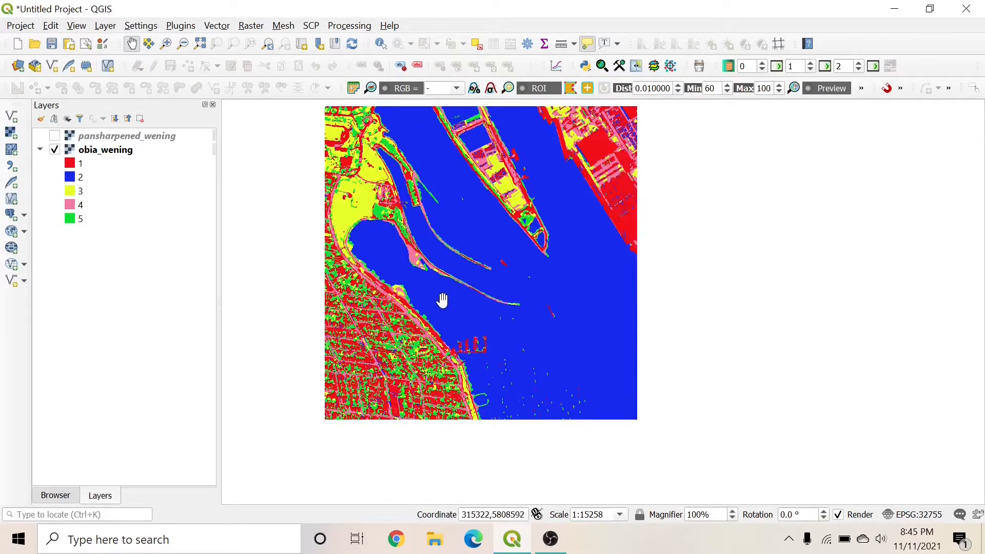
pyautogui.scroll(1, 441, 302)
pyautogui.moveTo(441, 308); pyautogui.dragTo(545, 300)
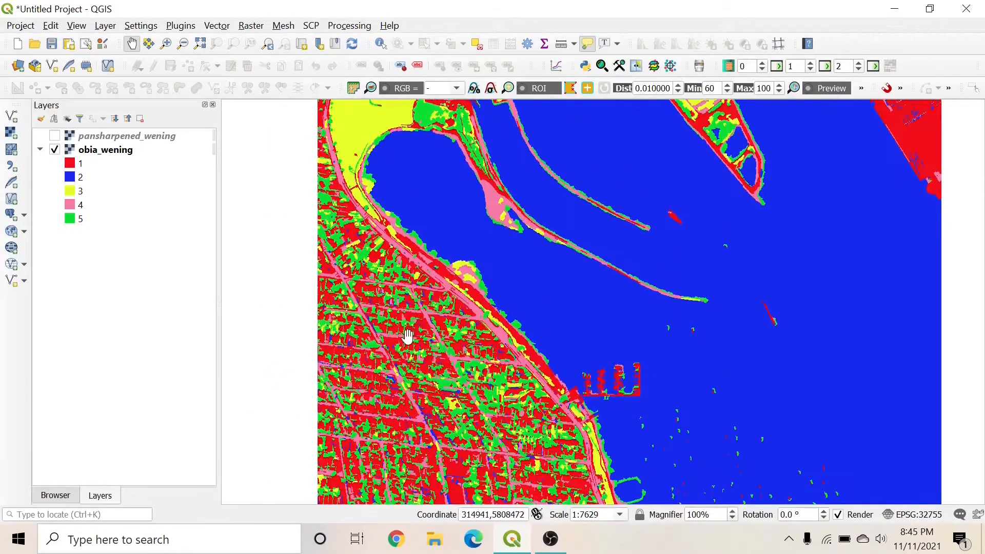
pyautogui.scroll(1, 360, 324)
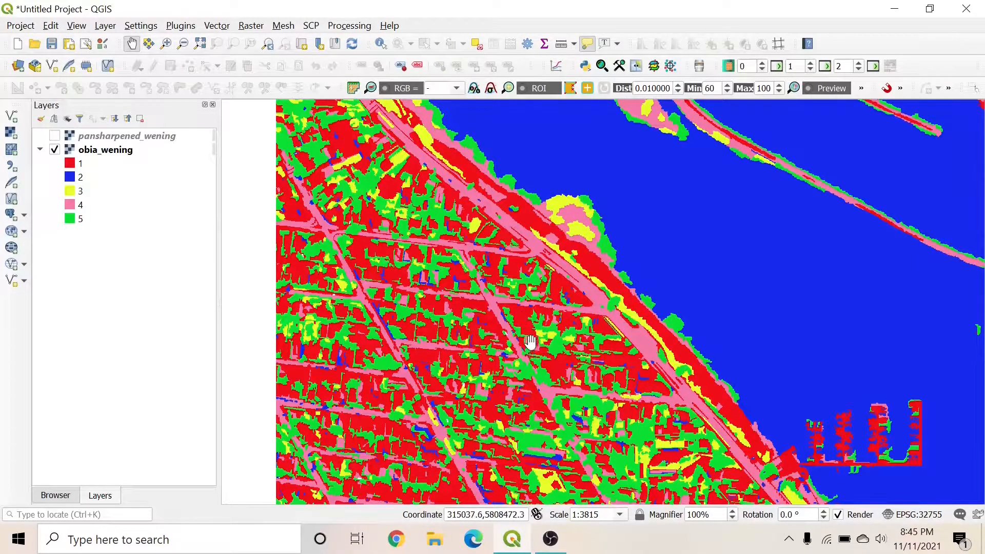
pyautogui.scroll(-2, 436, 257)
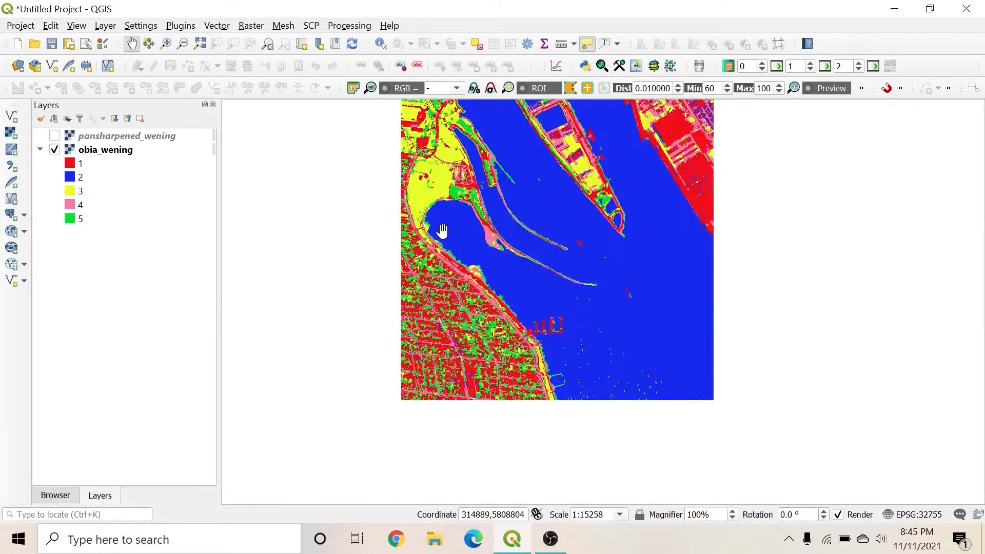
pyautogui.moveTo(574, 280); pyautogui.dragTo(528, 292)
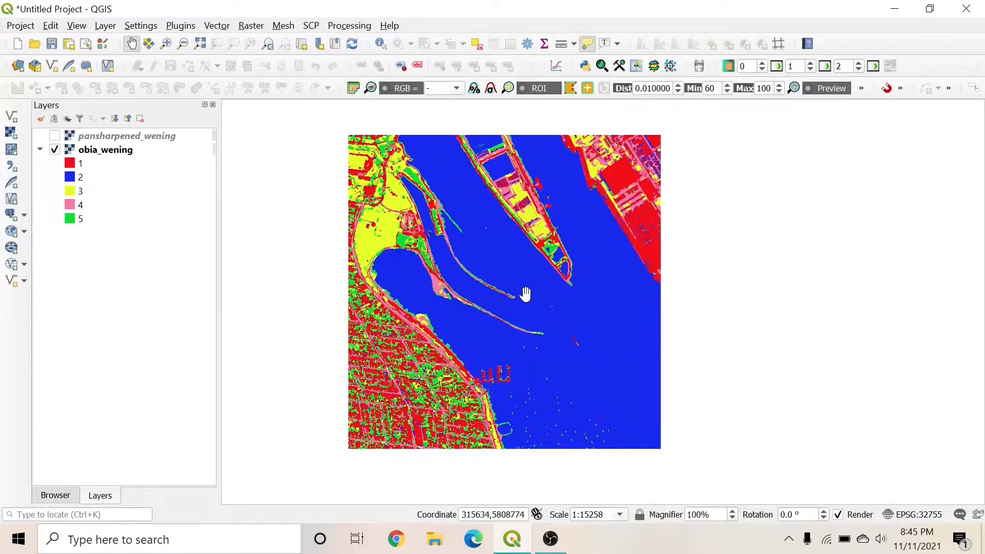
pyautogui.click(54, 136)
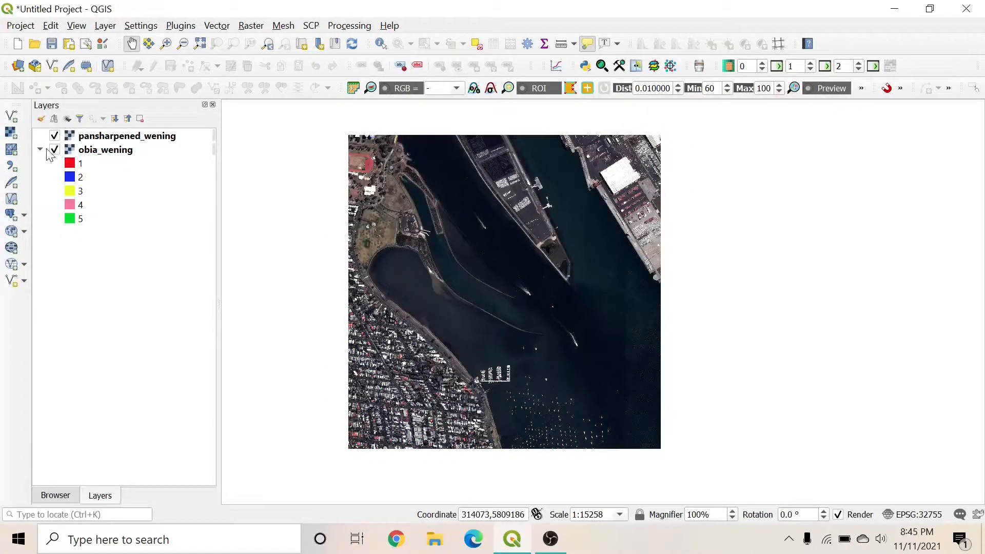
pyautogui.click(54, 136)
pyautogui.moveTo(475, 271); pyautogui.dragTo(451, 267)
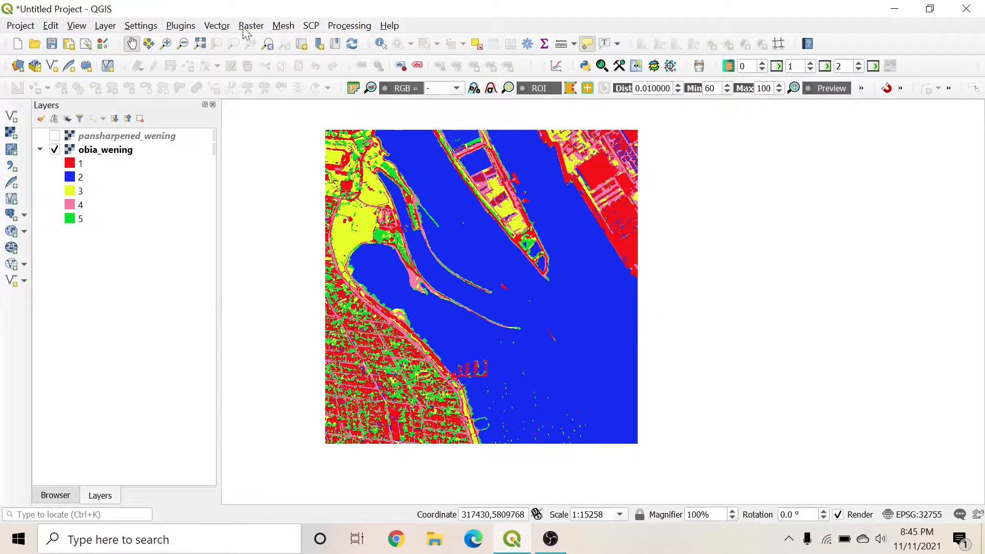
# Step: Check the plugin manager's lists of all and installed plugins for AcATaMa and view its details
pyautogui.click(185, 26)
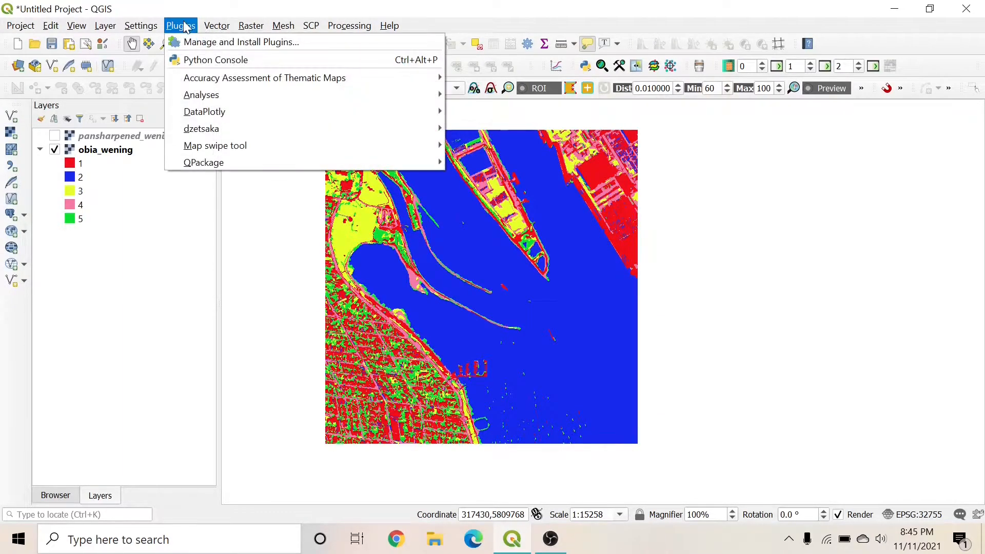
pyautogui.click(193, 45)
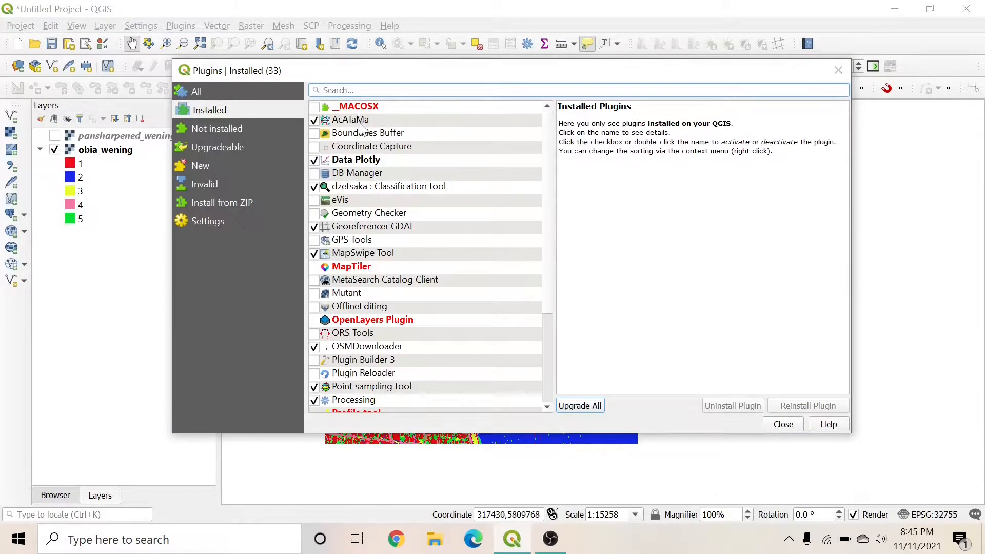
pyautogui.click(220, 92)
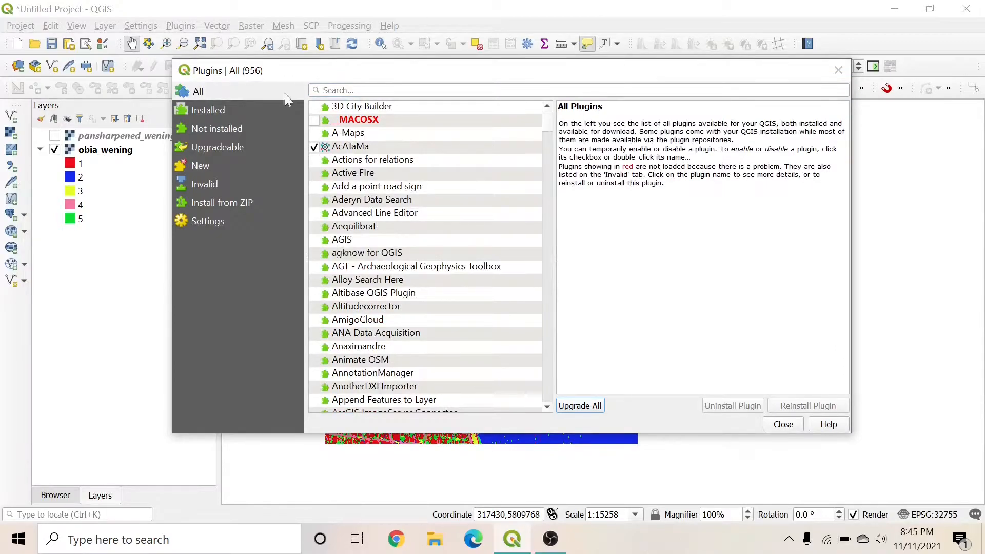
pyautogui.click(249, 108)
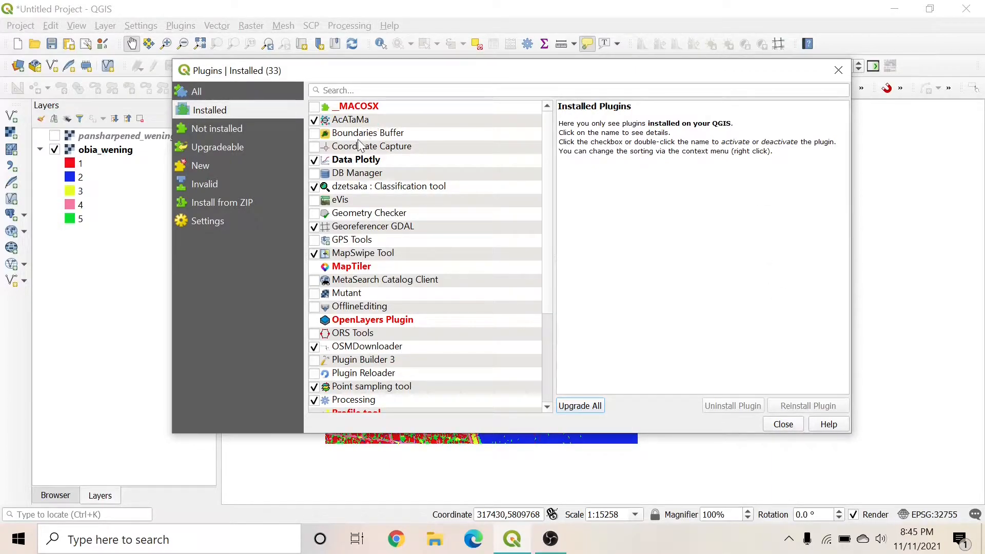
pyautogui.click(371, 176)
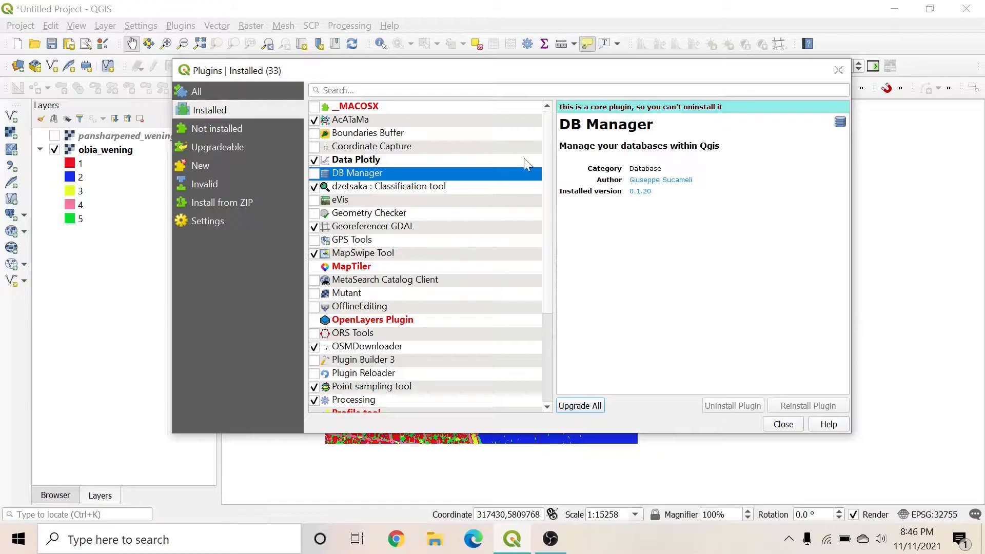
pyautogui.click(253, 99)
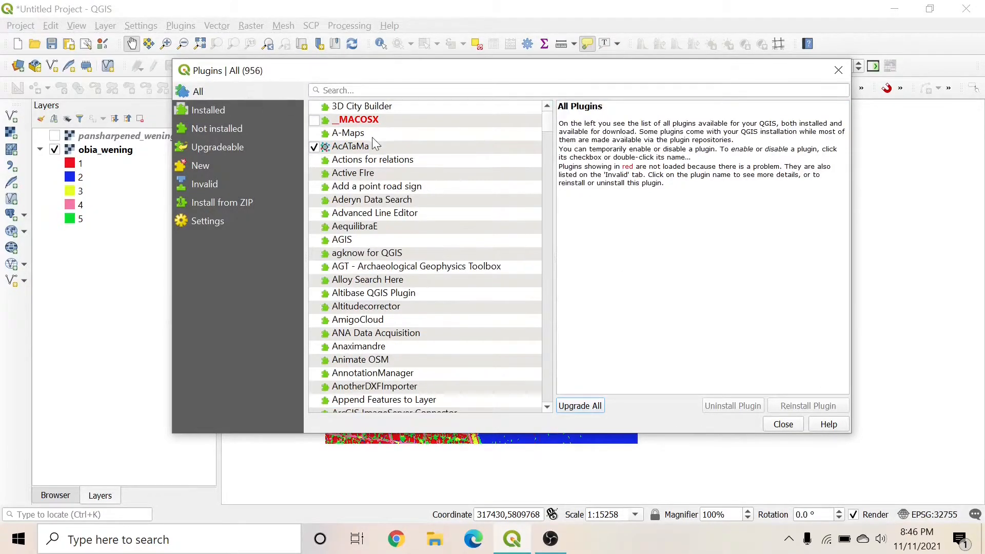
pyautogui.click(372, 133)
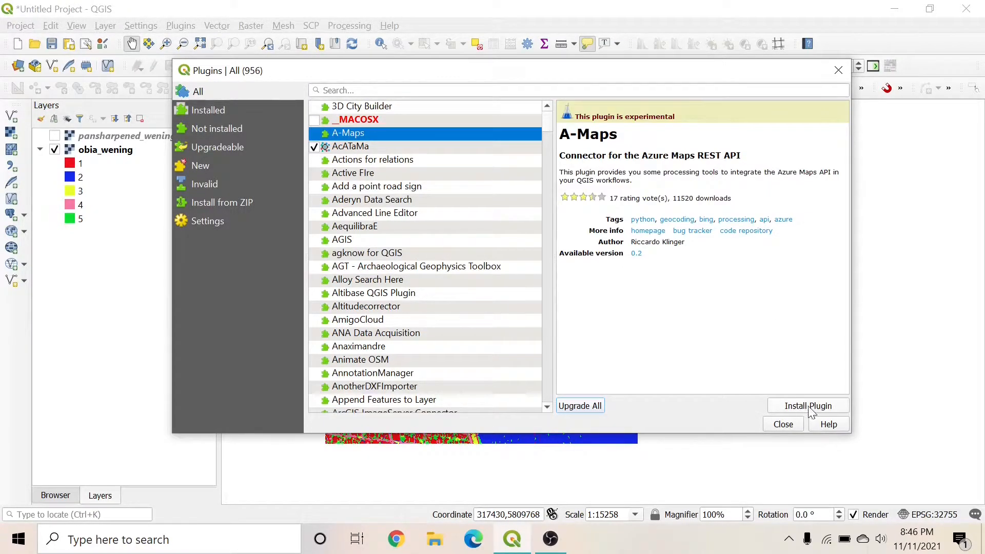
pyautogui.click(347, 149)
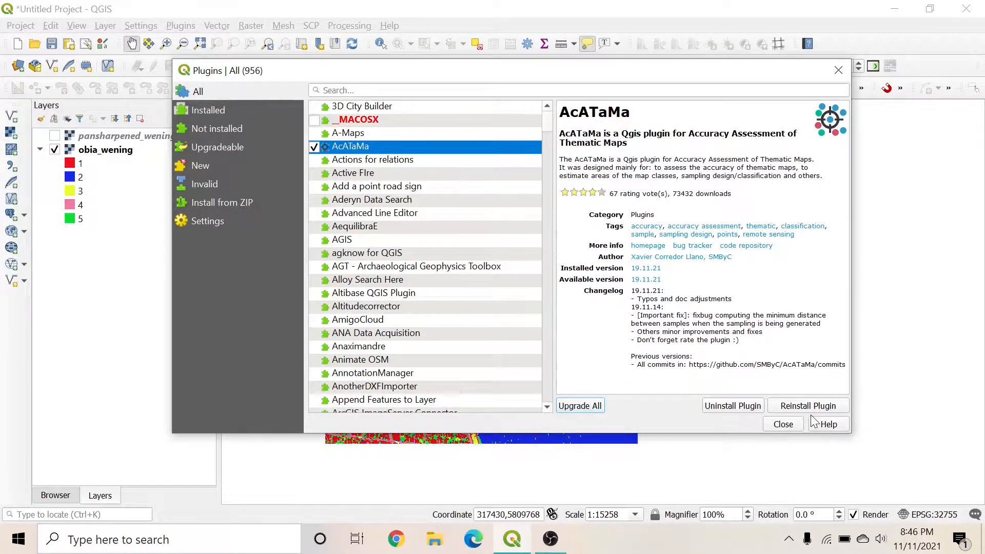
pyautogui.click(783, 425)
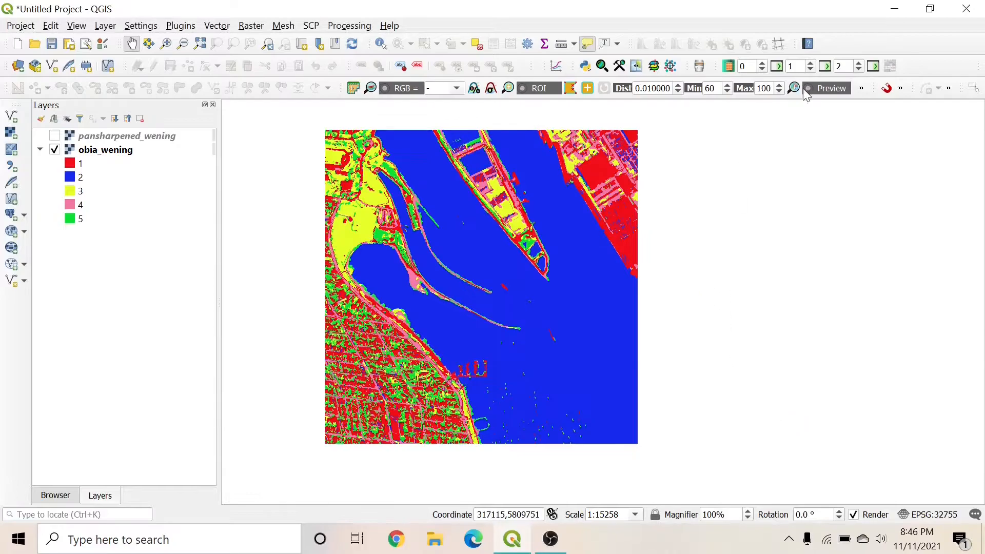
# Step: Open the AcATaMa plugin for accuracy assessment of thematic maps
pyautogui.click(670, 70)
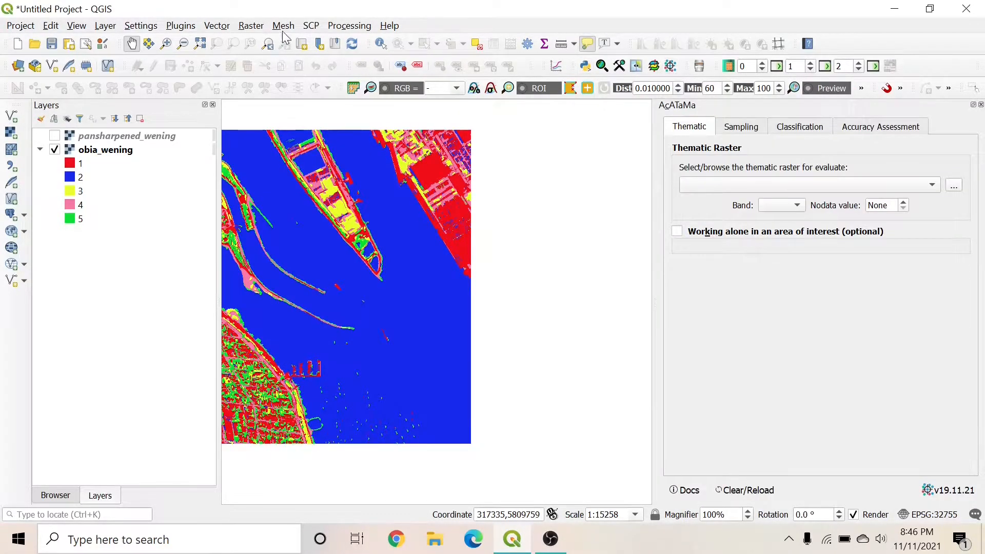
pyautogui.click(250, 27)
pyautogui.moveTo(390, 25)
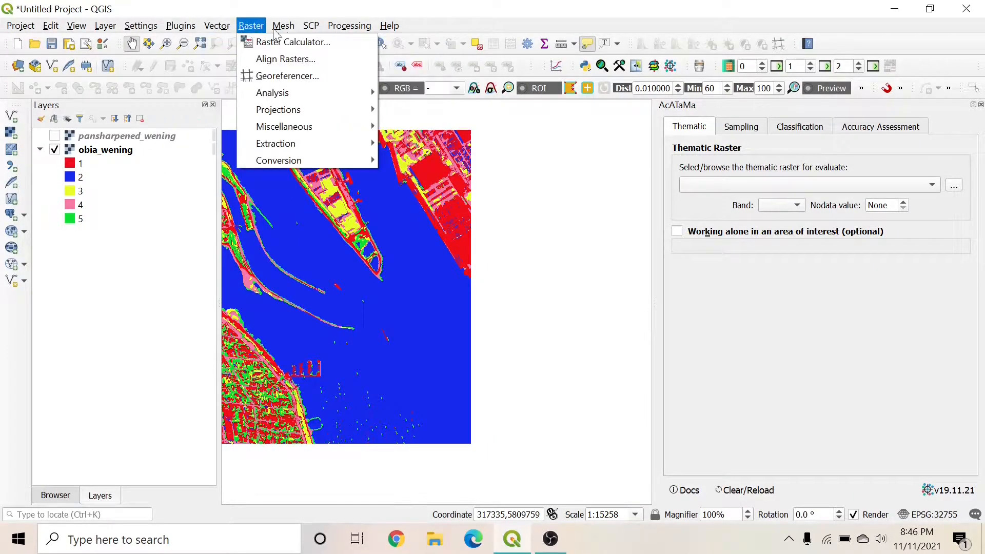
pyautogui.moveTo(298, 31)
pyautogui.moveTo(180, 27)
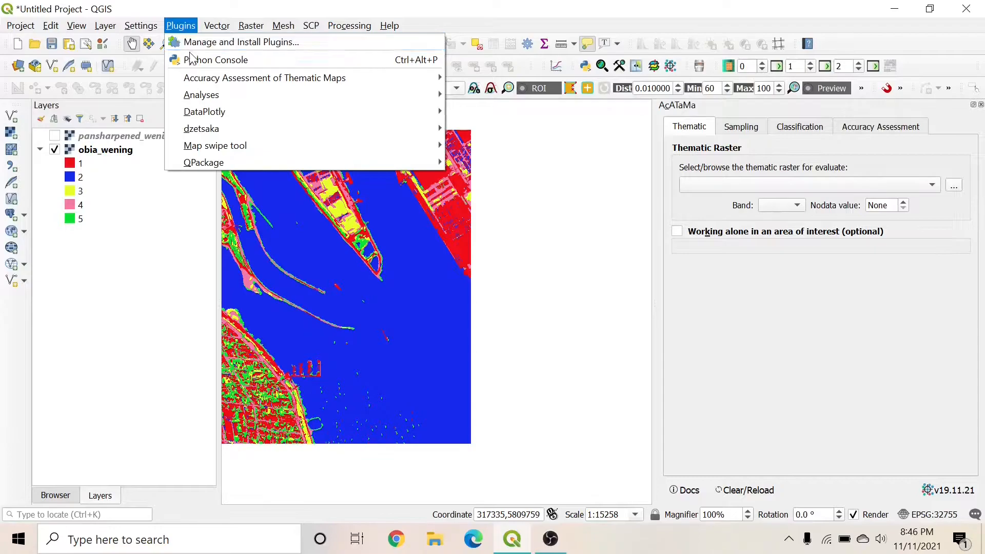
pyautogui.moveTo(197, 81)
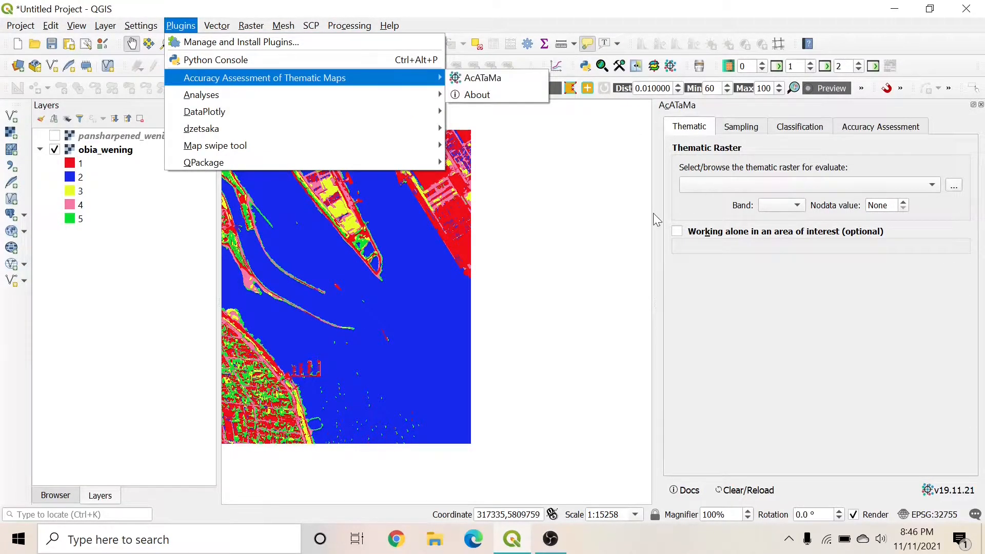
pyautogui.click(634, 220)
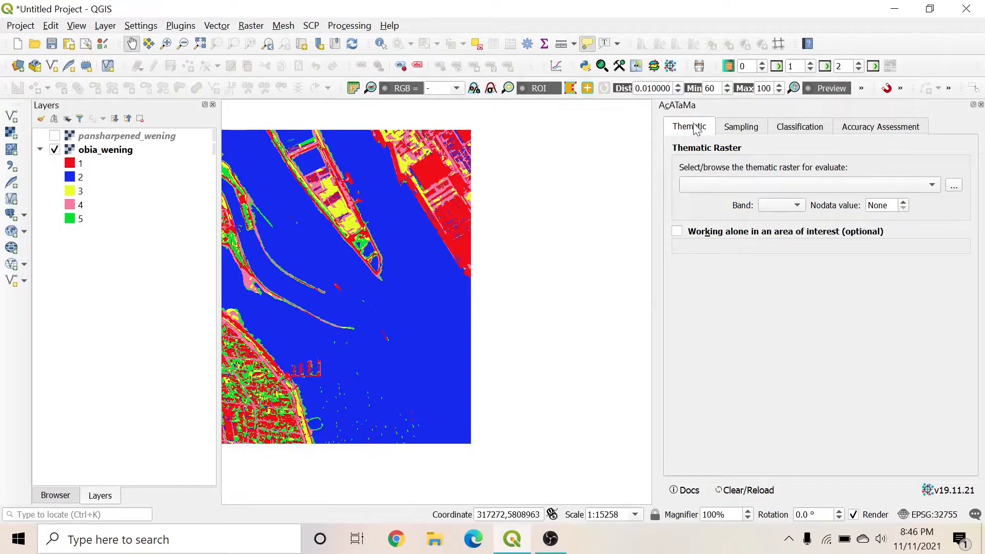
# Step: Look through AcATaMa's Thematic, Sampling, Classification and Accuracy Assessment sections
pyautogui.click(815, 129)
pyautogui.click(882, 128)
pyautogui.click(704, 129)
pyautogui.click(751, 130)
pyautogui.click(818, 130)
pyautogui.click(867, 131)
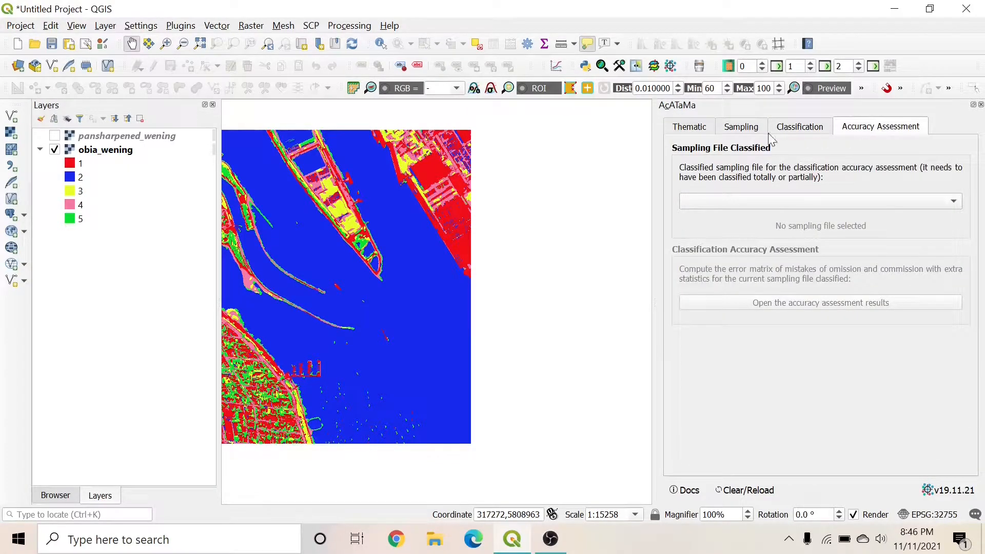
pyautogui.click(709, 130)
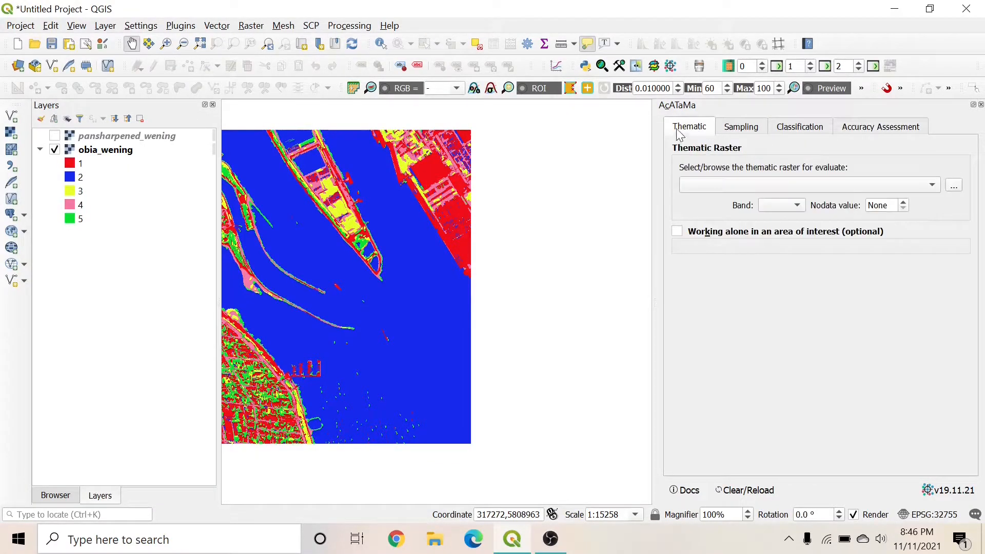
# Step: Select obia_wening, band 1, as the thematic raster to evaluate in AcATaMa
pyautogui.click(701, 187)
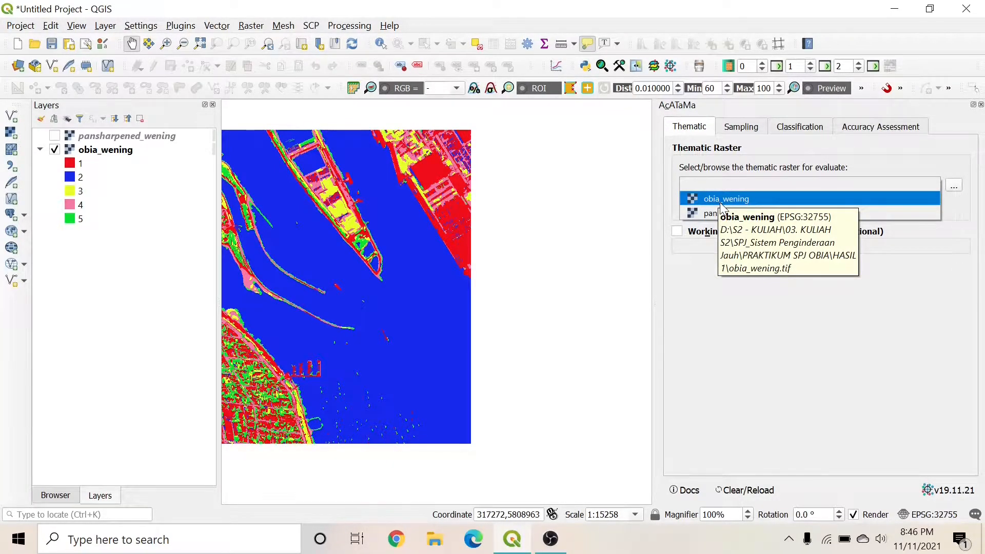
pyautogui.click(720, 199)
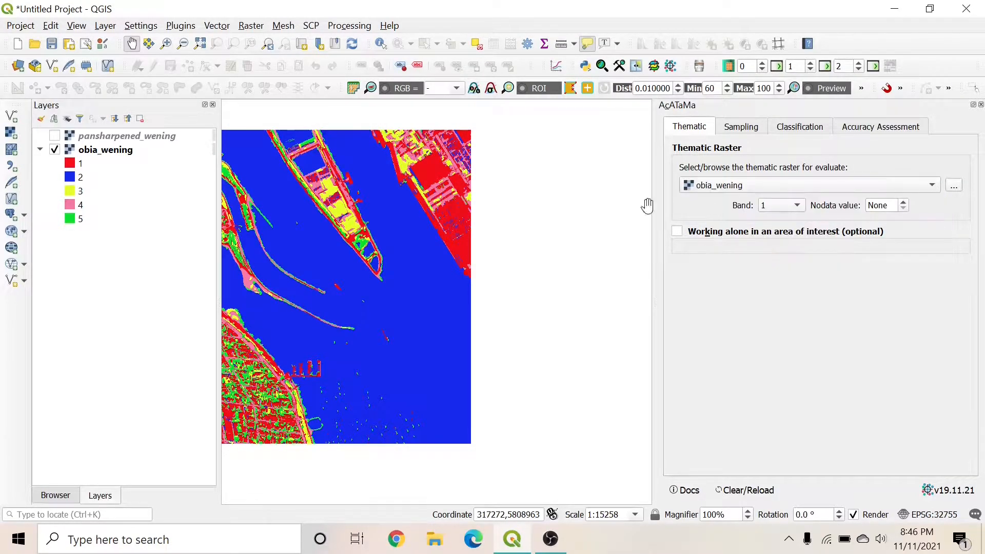
pyautogui.moveTo(387, 227); pyautogui.dragTo(511, 228)
pyautogui.click(803, 206)
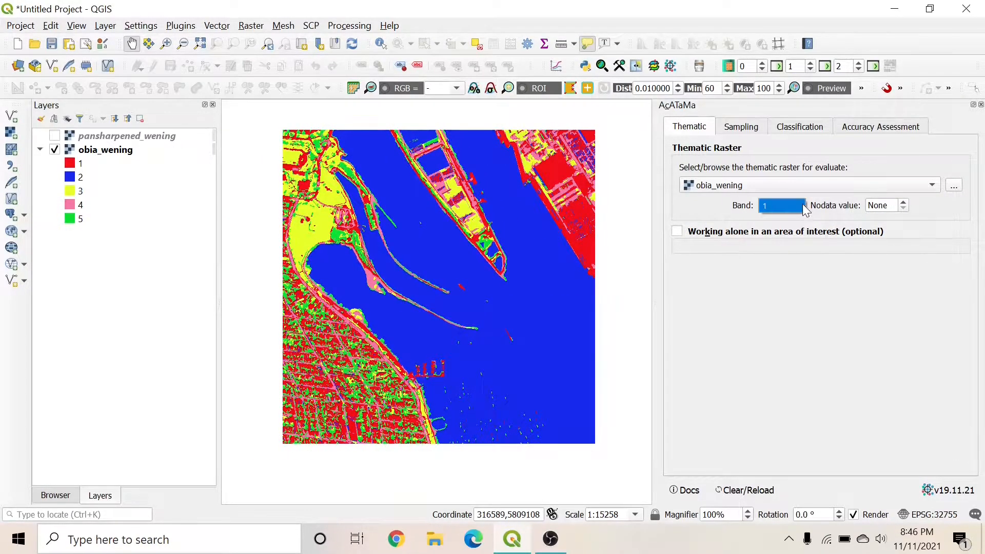
pyautogui.click(724, 205)
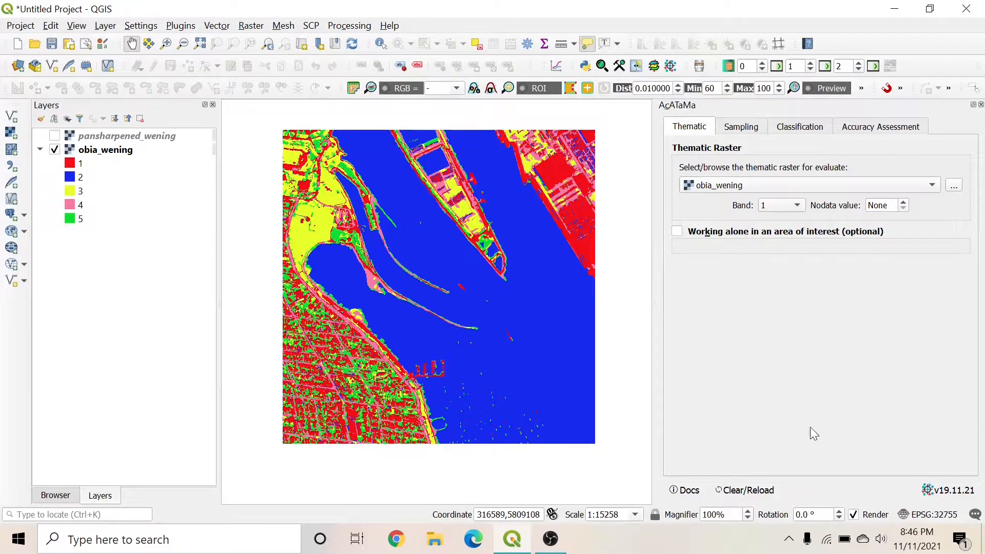
# Step: Review the simple random sampling options for number of samples and minimum distance
pyautogui.click(741, 127)
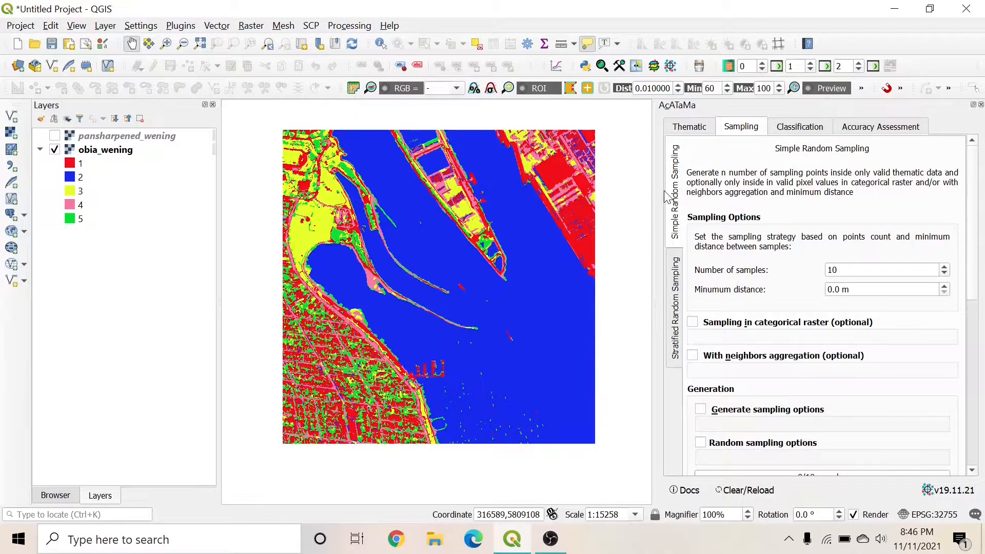
pyautogui.click(674, 317)
pyautogui.click(682, 230)
pyautogui.click(838, 277)
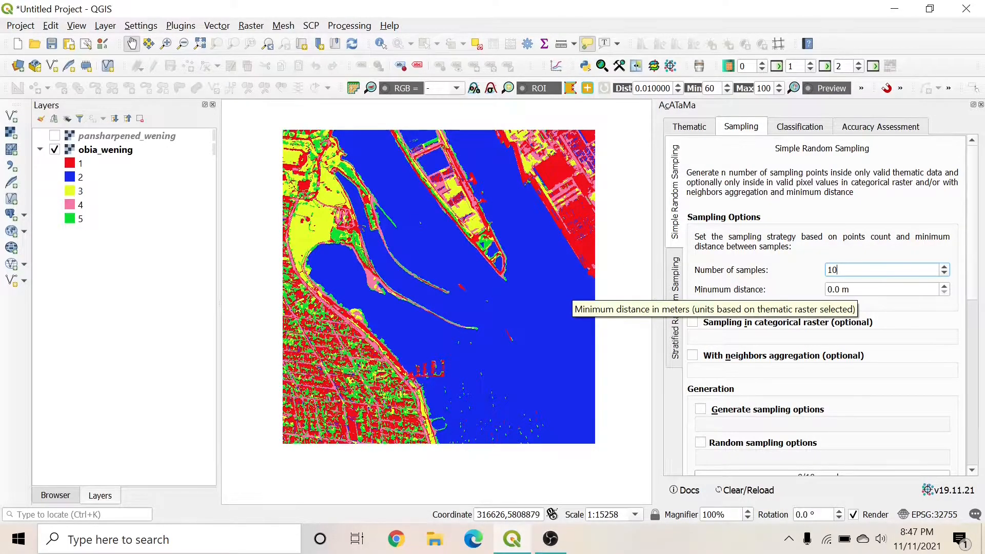
pyautogui.click(834, 290)
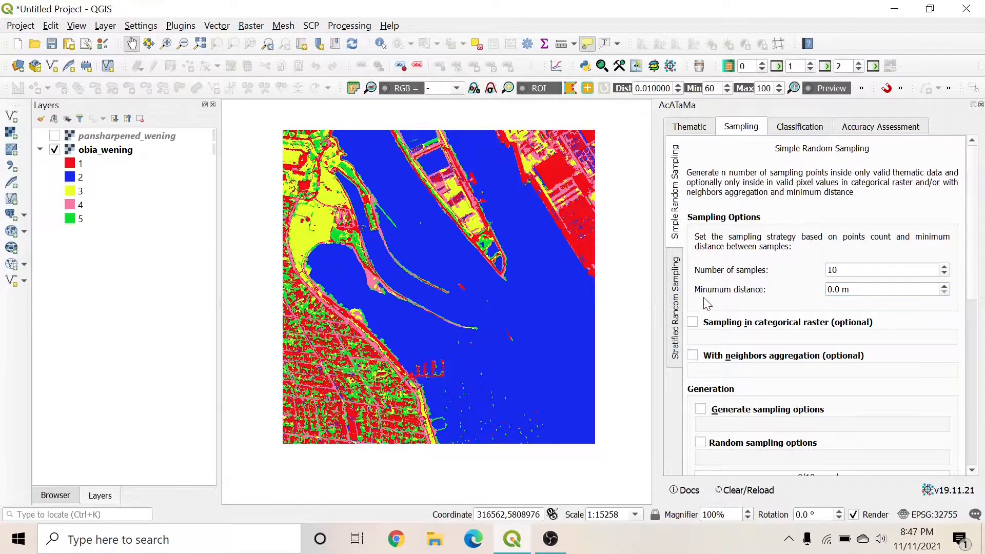
# Step: Switch to stratified random sampling and select obia_wening as its categorical raster
pyautogui.click(676, 307)
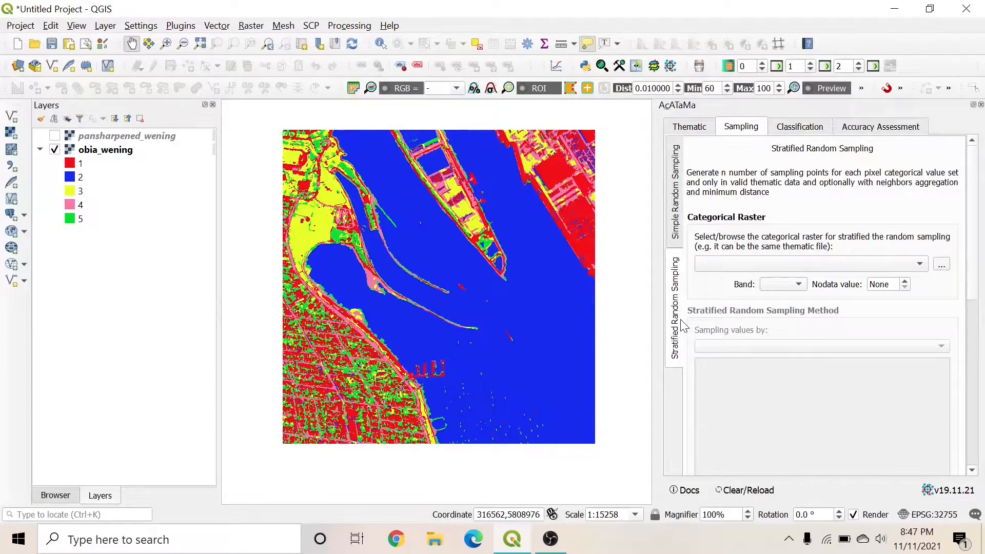
pyautogui.click(744, 267)
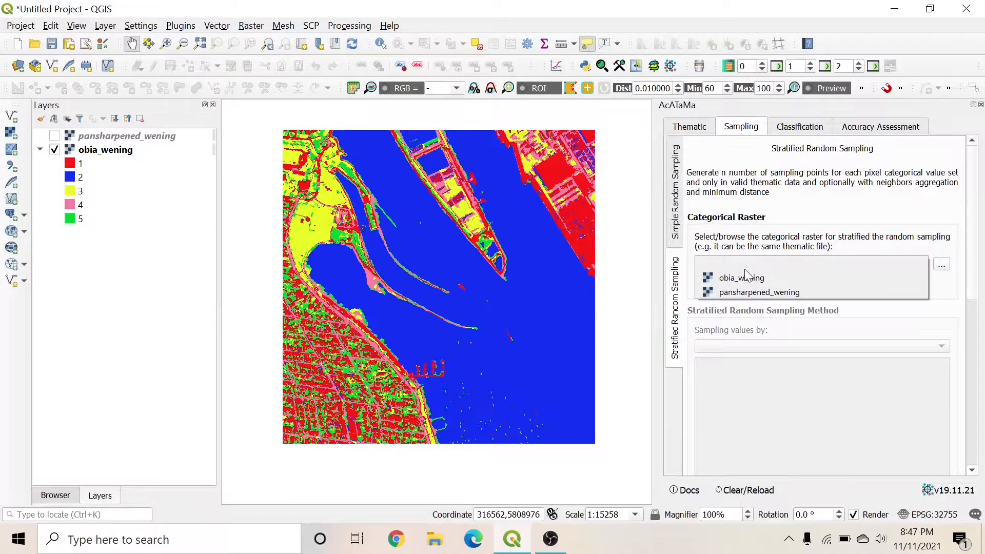
pyautogui.click(745, 278)
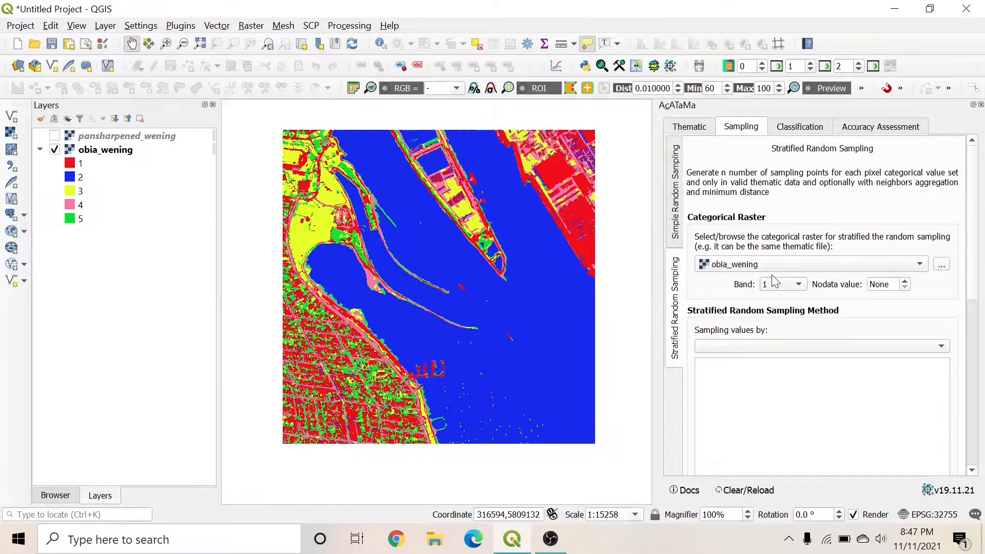
# Step: Set the stratified sampling values to fixed values by category (manually)
pyautogui.scroll(-1, 975, 238)
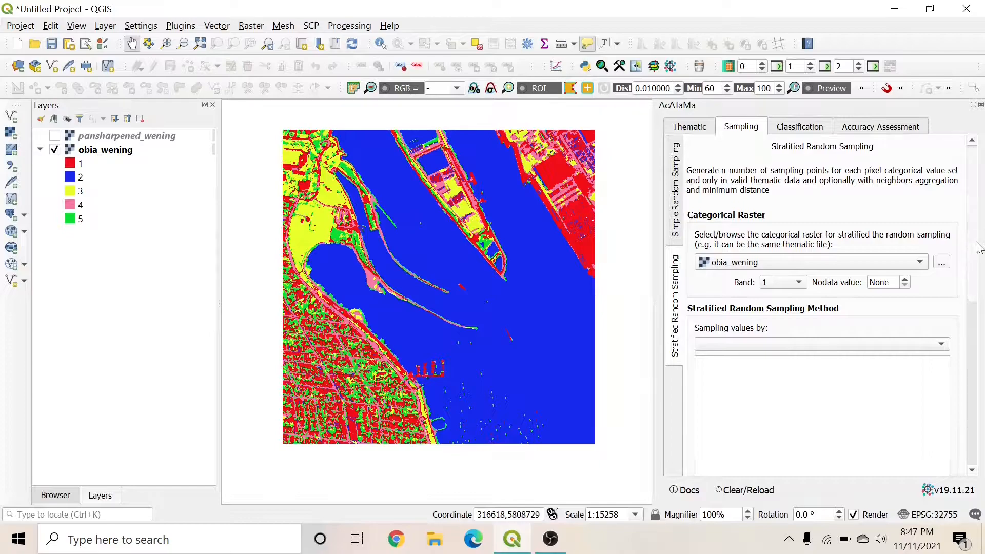
pyautogui.scroll(-3, 978, 241)
pyautogui.click(831, 235)
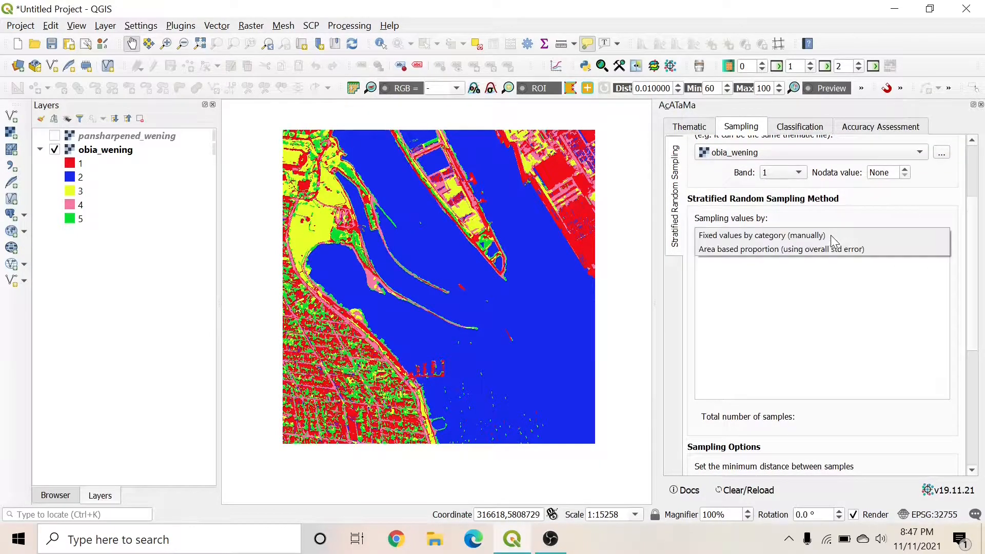
pyautogui.click(768, 250)
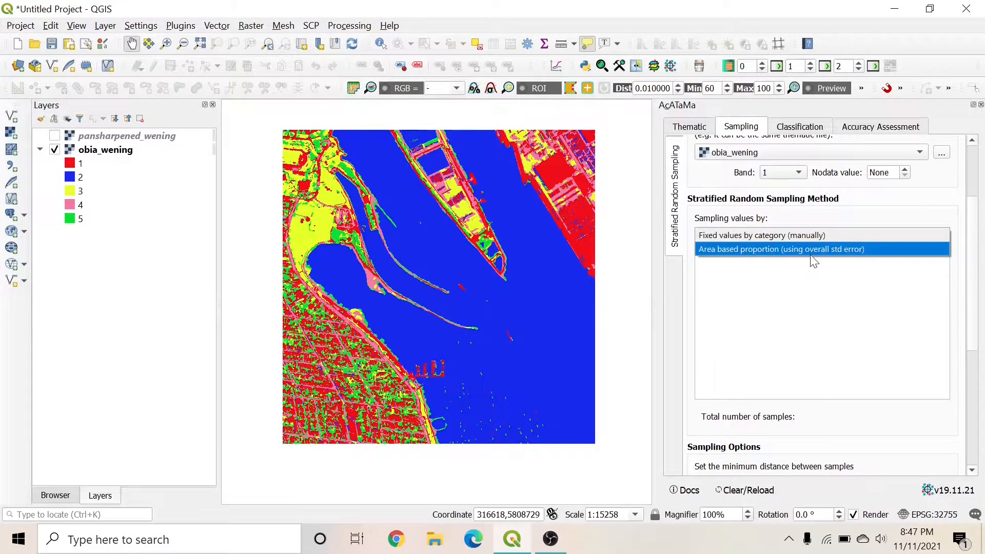
pyautogui.click(801, 236)
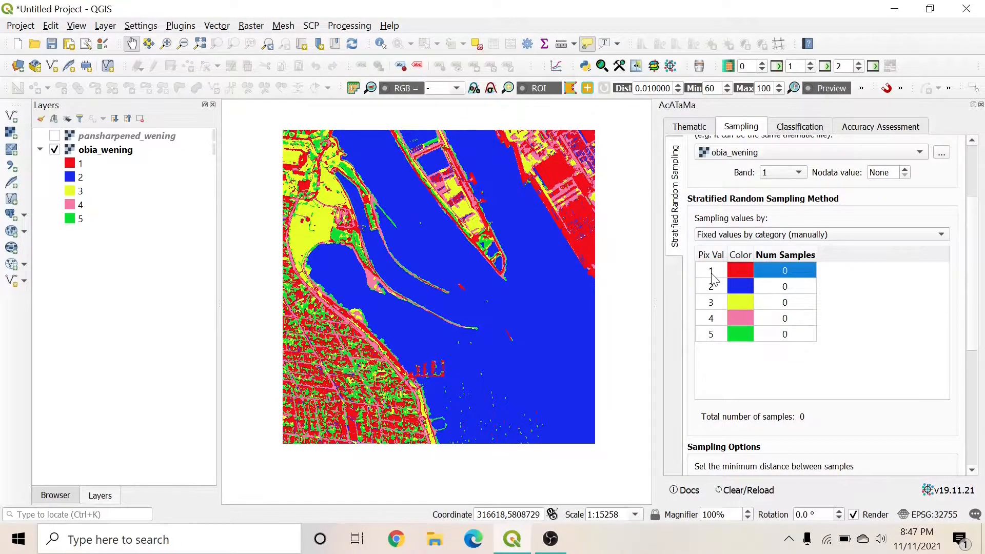
pyautogui.doubleClick(789, 276)
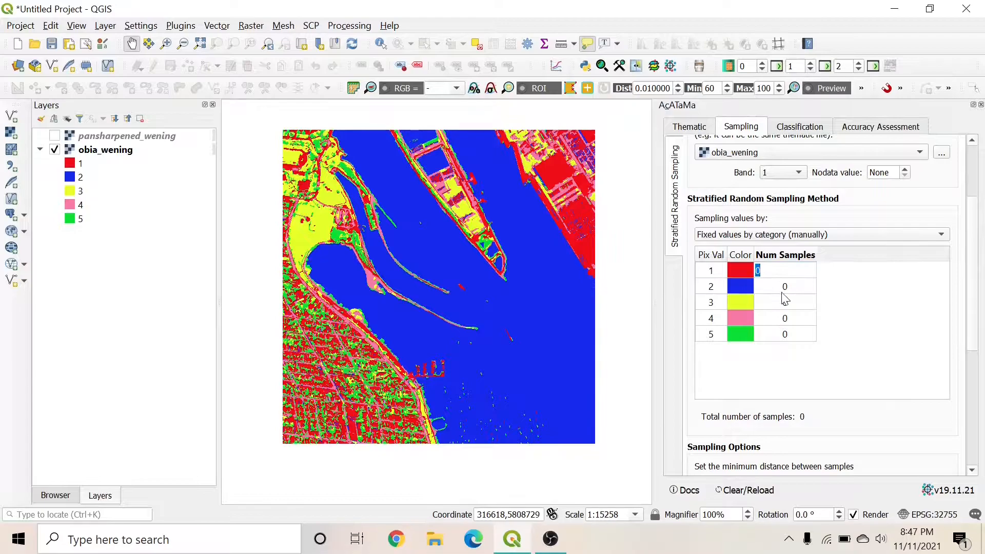
pyautogui.click(842, 291)
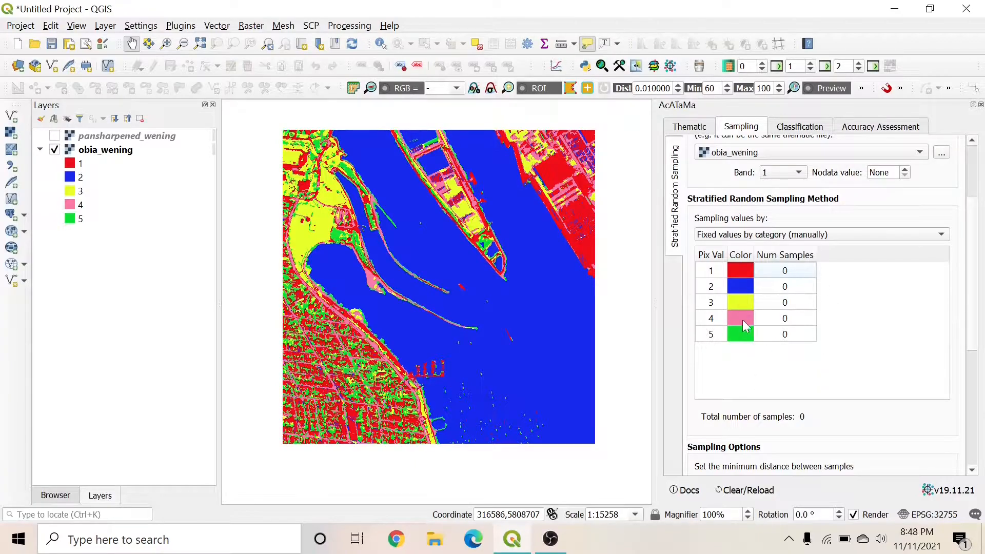
# Step: Try the area based proportion (using overall std error) sampling method, and return to fixed values by category (manually)
pyautogui.click(842, 235)
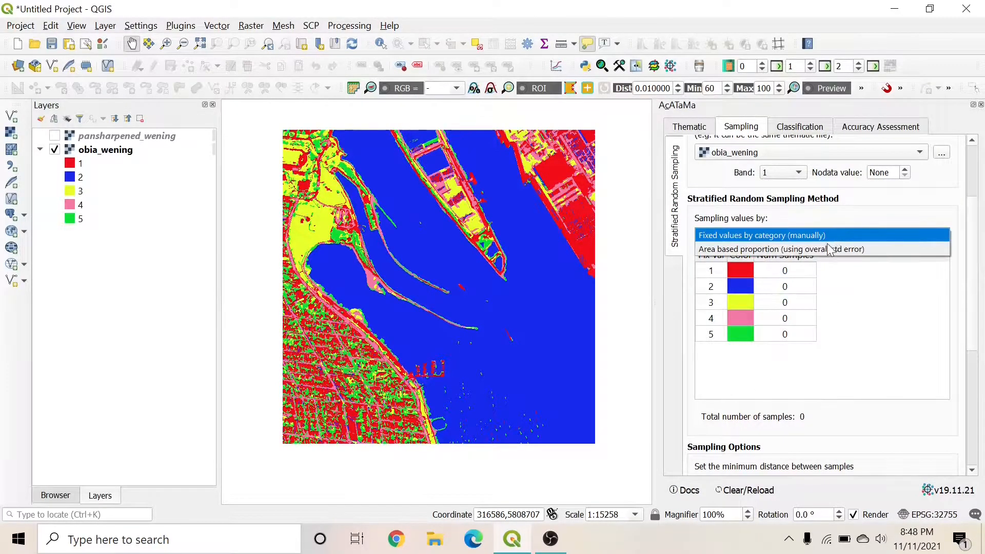
pyautogui.click(883, 250)
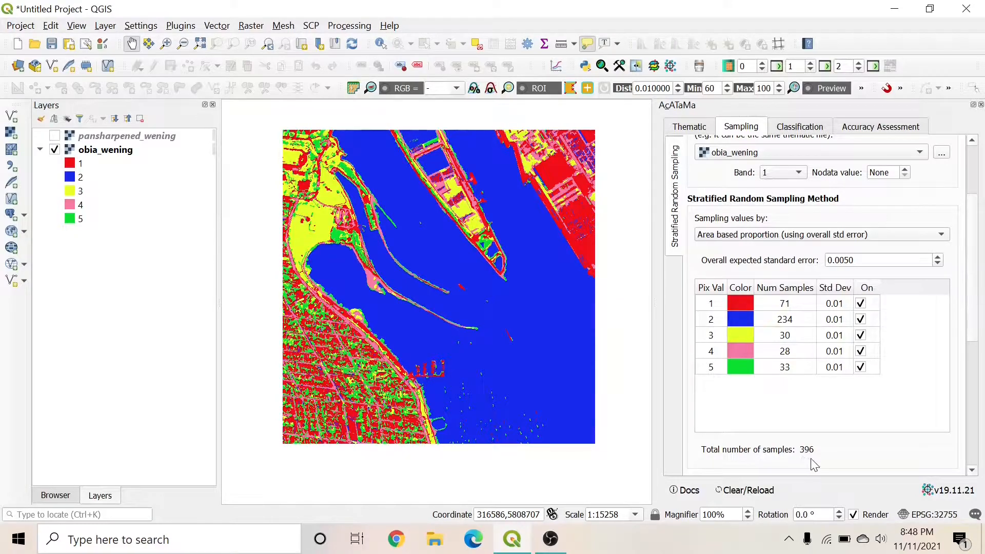
pyautogui.click(840, 236)
pyautogui.click(838, 223)
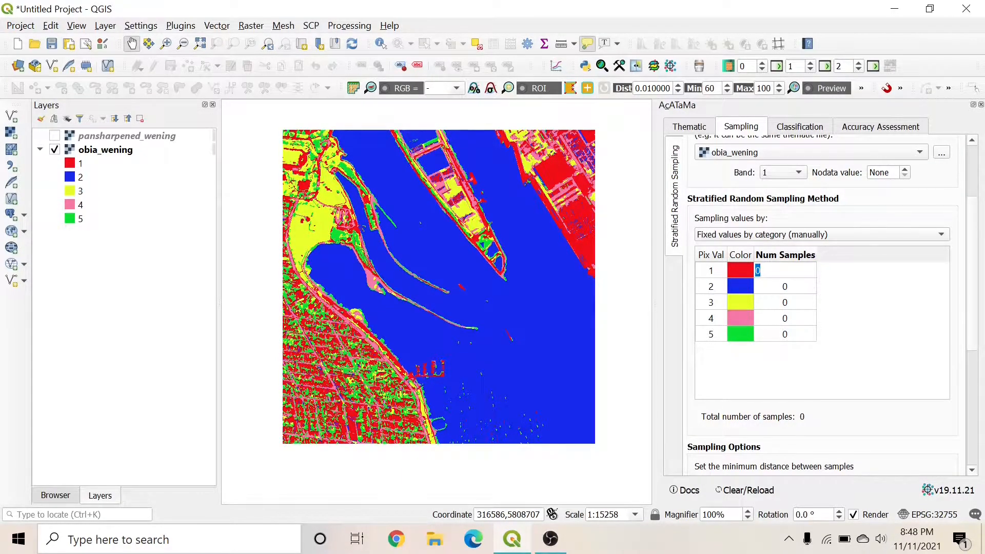
# Step: Set the number of samples to 5 for each of the five pixel value categories
pyautogui.doubleClick(786, 287)
pyautogui.write('5')
pyautogui.doubleClick(788, 302)
pyautogui.write('5')
pyautogui.doubleClick(793, 324)
pyautogui.doubleClick(793, 334)
pyautogui.write('5')
pyautogui.click(797, 361)
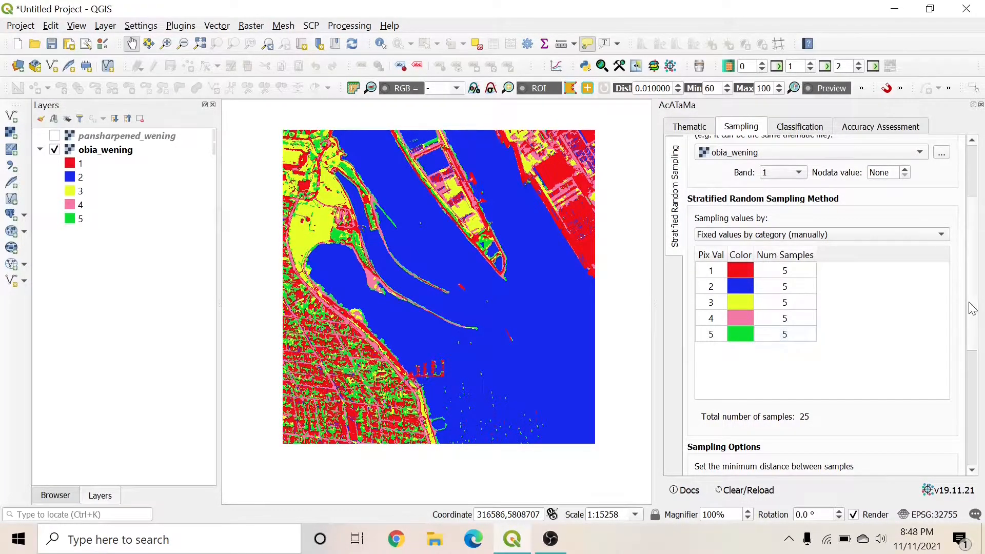
# Step: Review the stratified sampling distance, aggregation and generation options, and compare them with the simple random sampling settings
pyautogui.scroll(5, 973, 307)
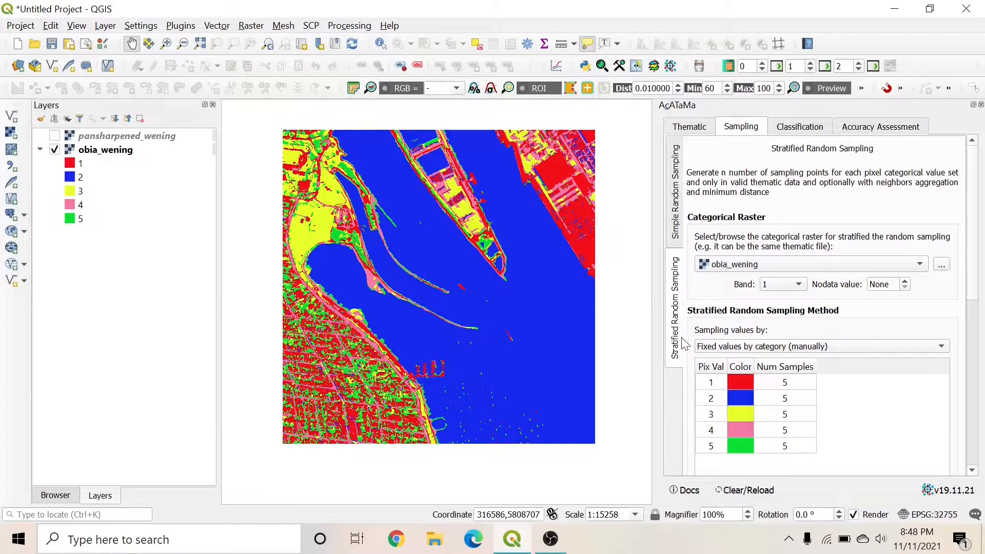
pyautogui.scroll(-5, 976, 408)
pyautogui.scroll(-2, 976, 413)
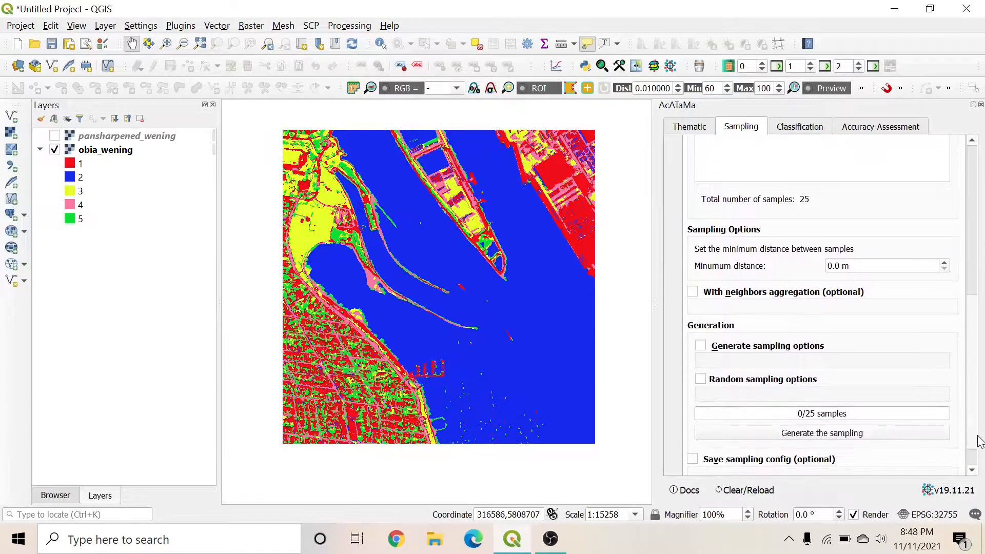
pyautogui.scroll(-1, 972, 426)
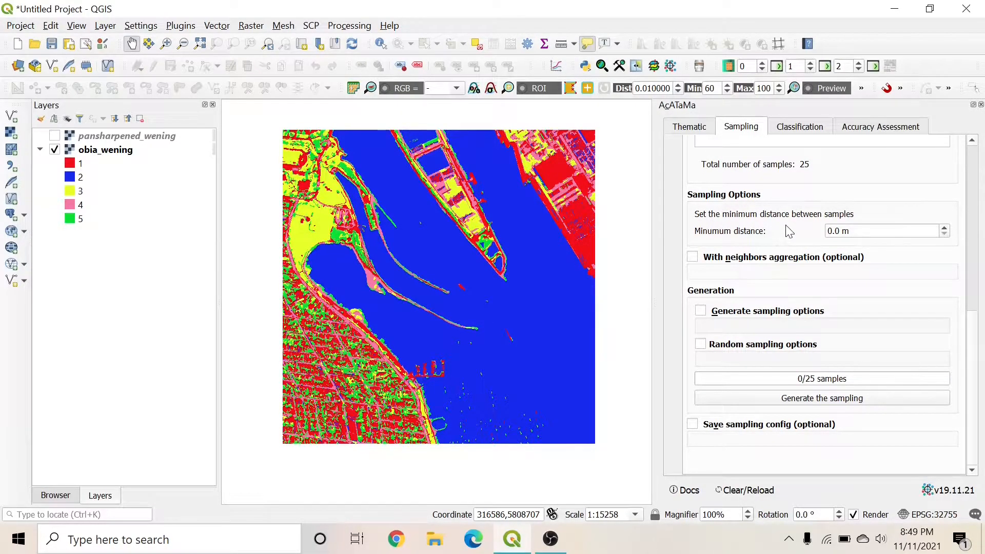
pyautogui.scroll(1, 977, 327)
pyautogui.scroll(5, 976, 327)
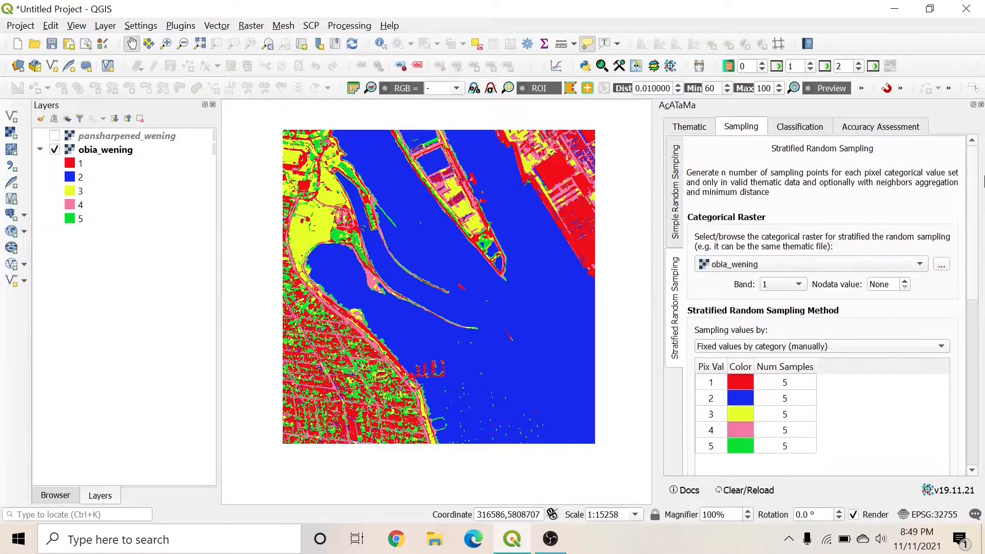
pyautogui.click(678, 220)
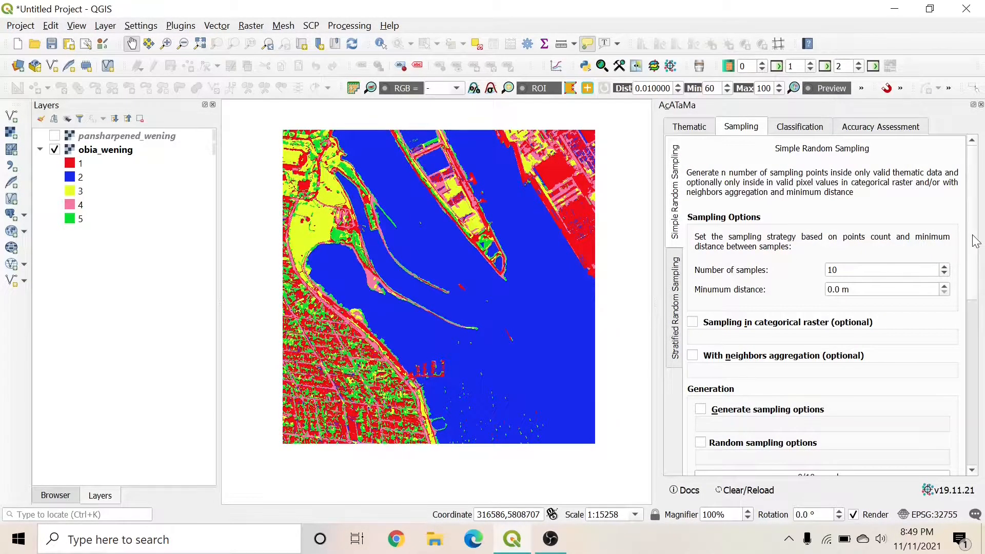
pyautogui.scroll(-1, 976, 246)
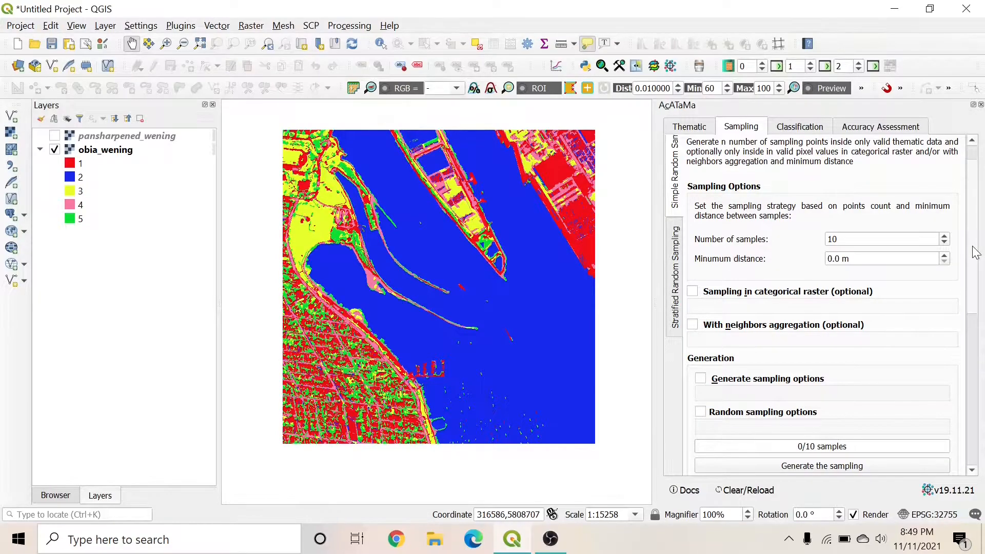
pyautogui.scroll(1, 977, 252)
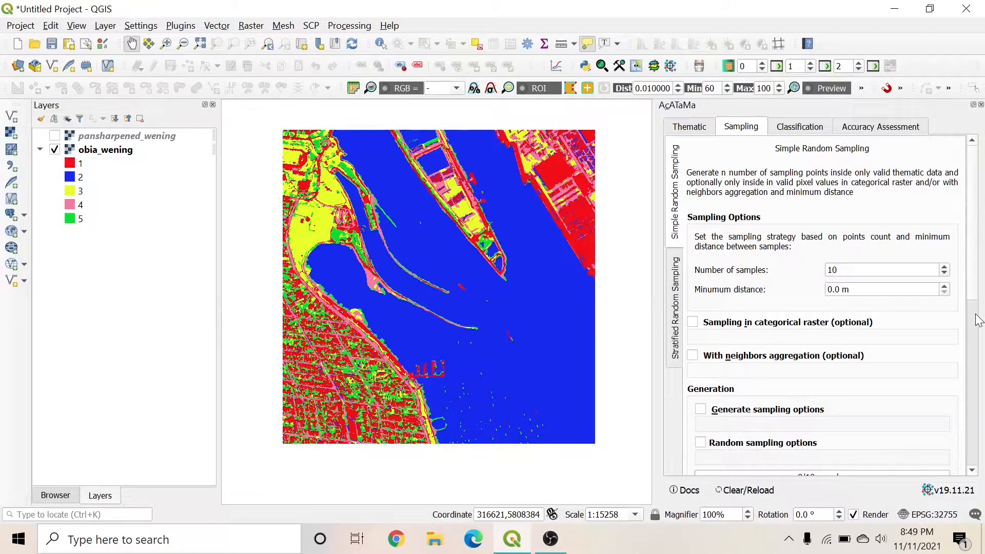
pyautogui.click(674, 322)
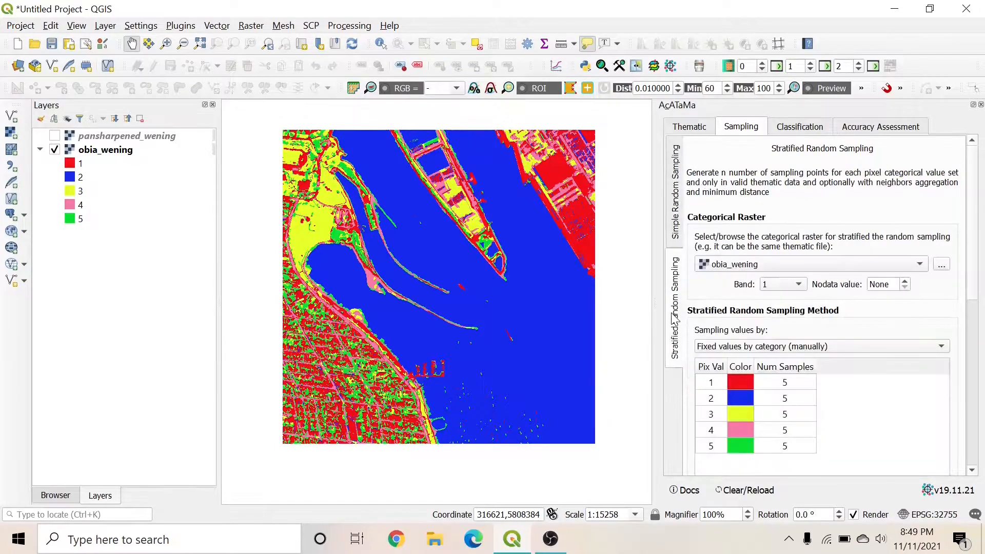
pyautogui.scroll(-5, 974, 262)
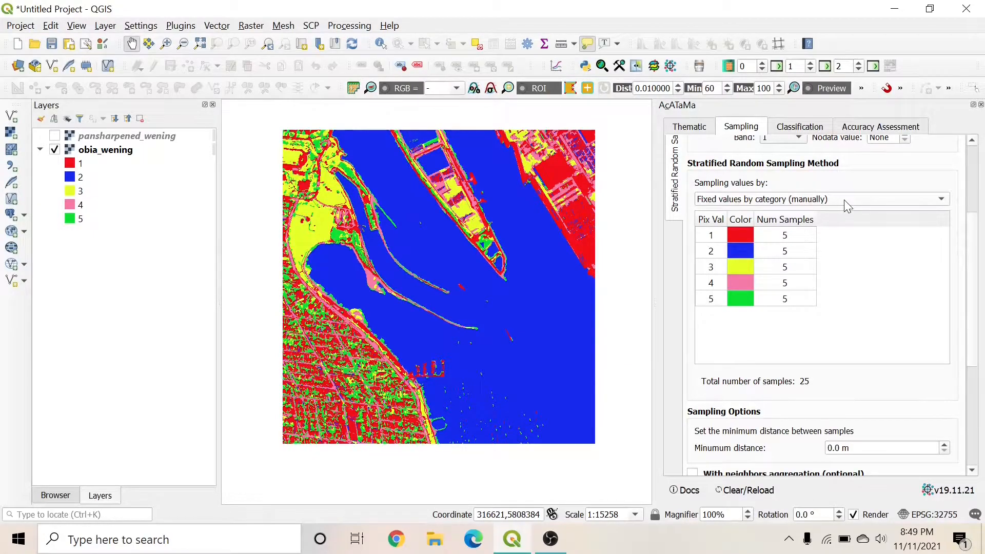
pyautogui.scroll(-1, 976, 275)
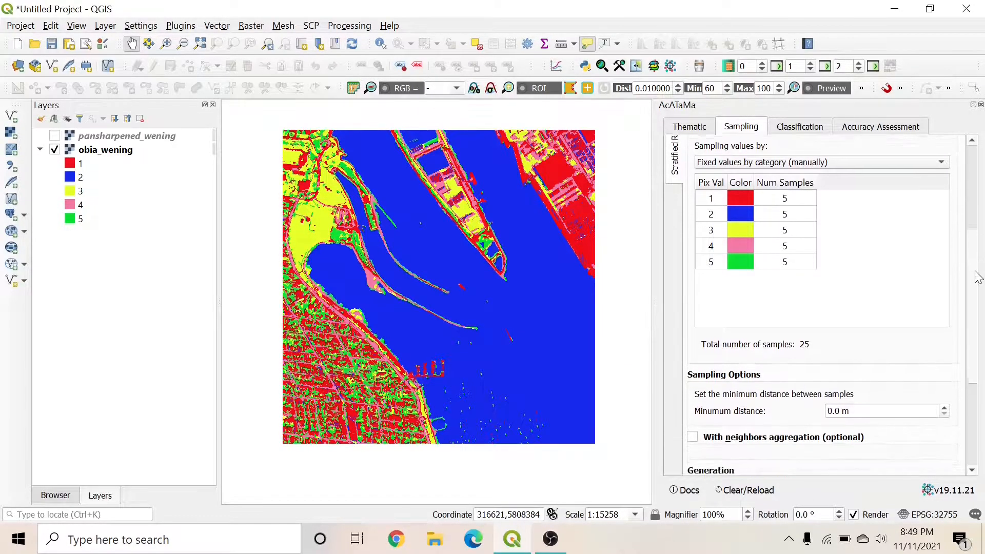
pyautogui.scroll(-4, 977, 274)
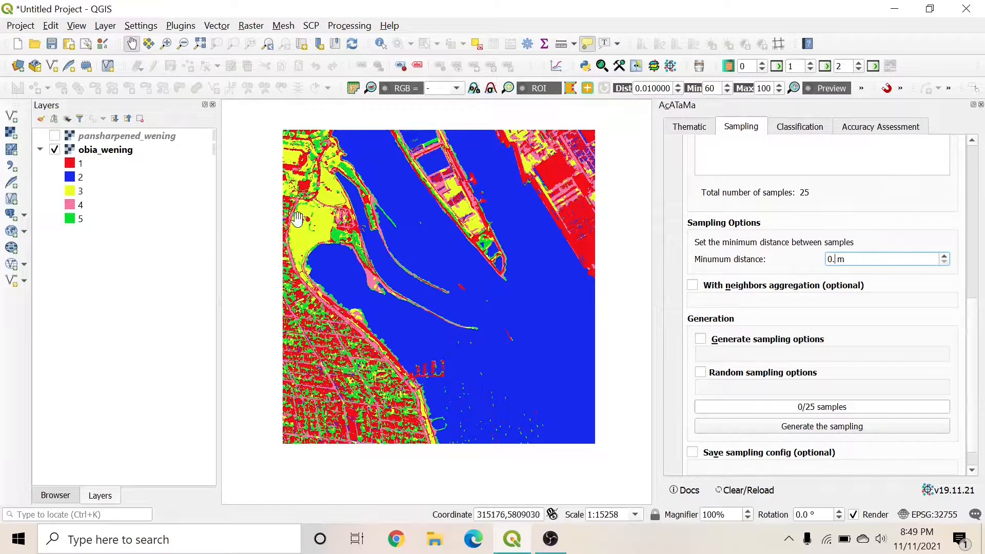
# Step: Show the pansharpened_wening layer and check its pixel size in the layer information
pyautogui.click(92, 136)
pyautogui.click(54, 135)
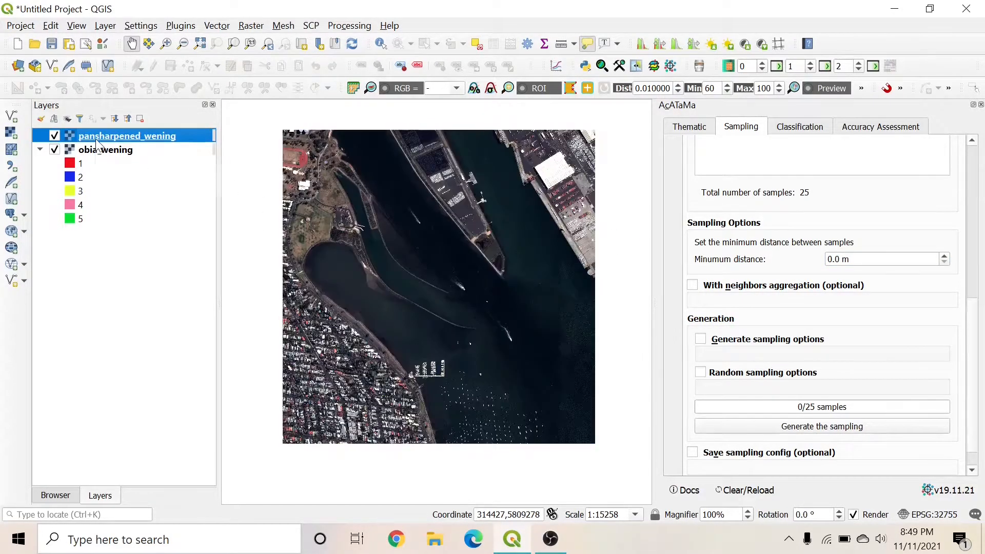
pyautogui.rightClick(96, 138)
pyautogui.click(162, 373)
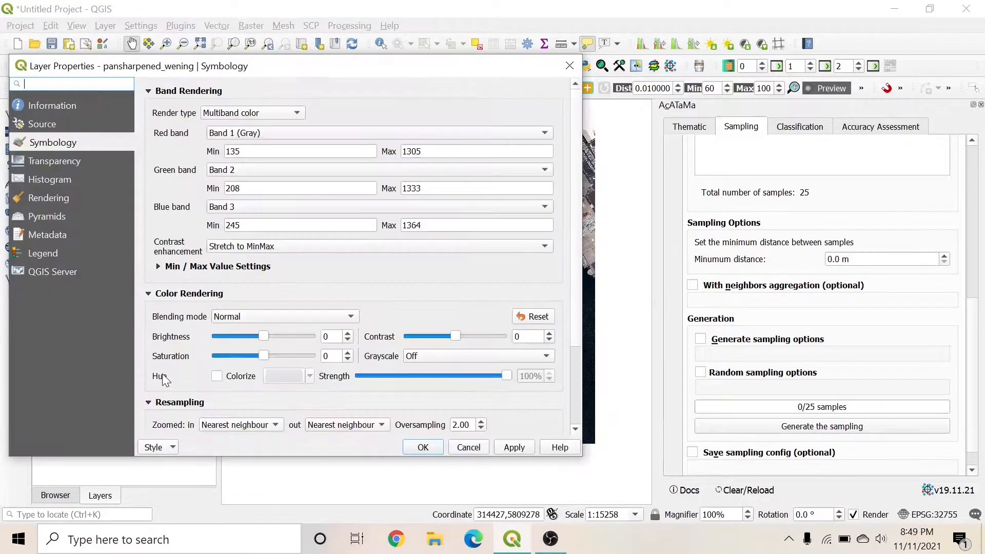
pyautogui.click(46, 162)
pyautogui.click(49, 145)
pyautogui.click(51, 127)
pyautogui.click(97, 109)
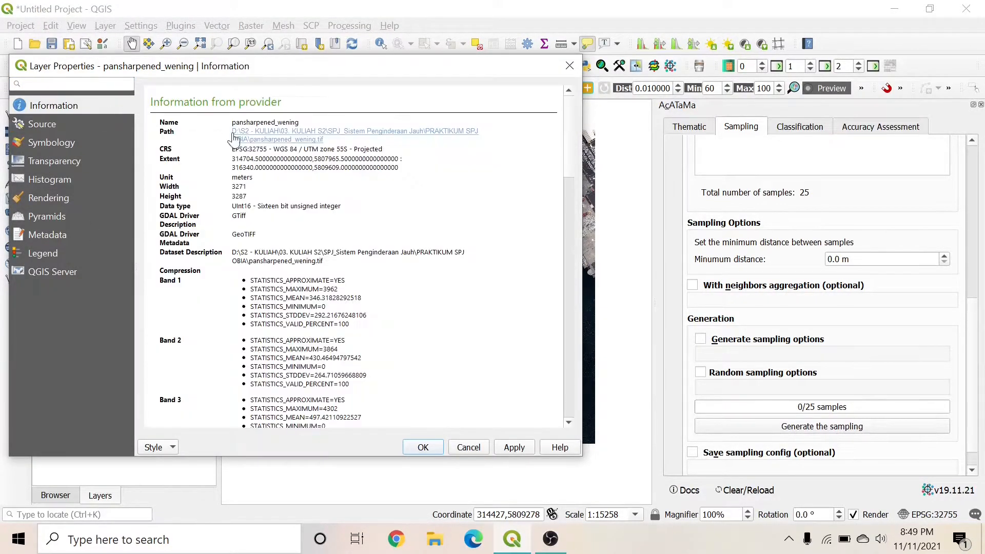
pyautogui.scroll(-9, 369, 264)
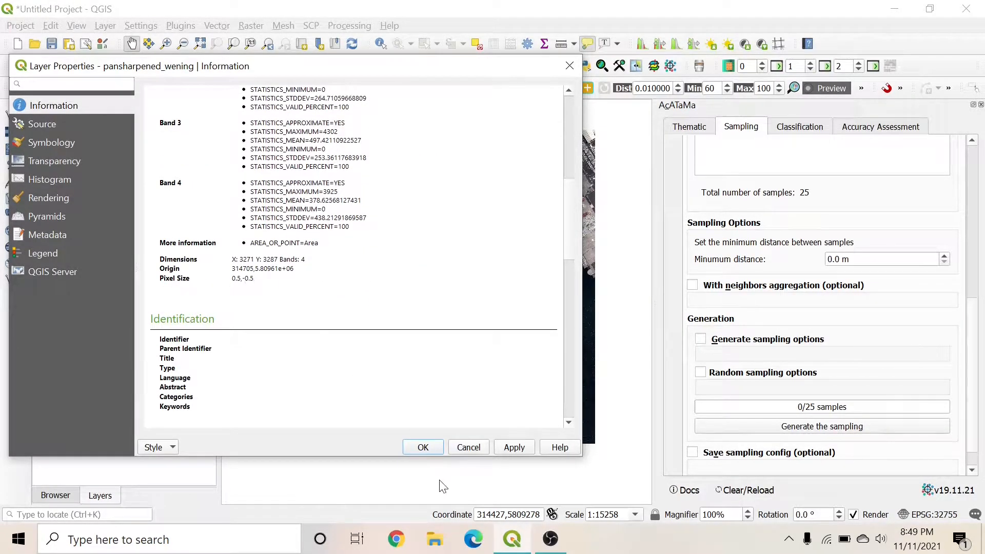
pyautogui.click(432, 455)
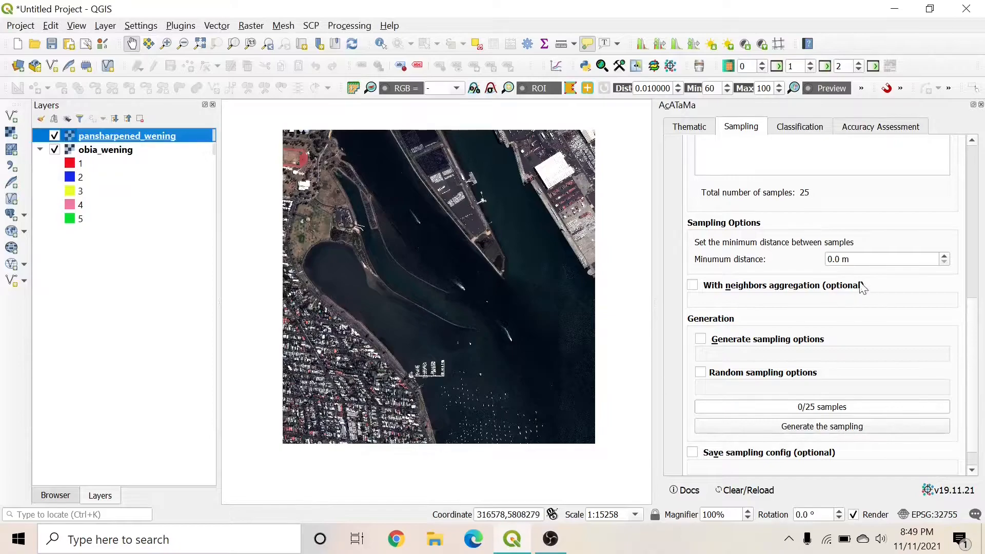
# Step: Set the minimum distance between samples to 0.5 m and start generating the stratified sampling
pyautogui.click(840, 259)
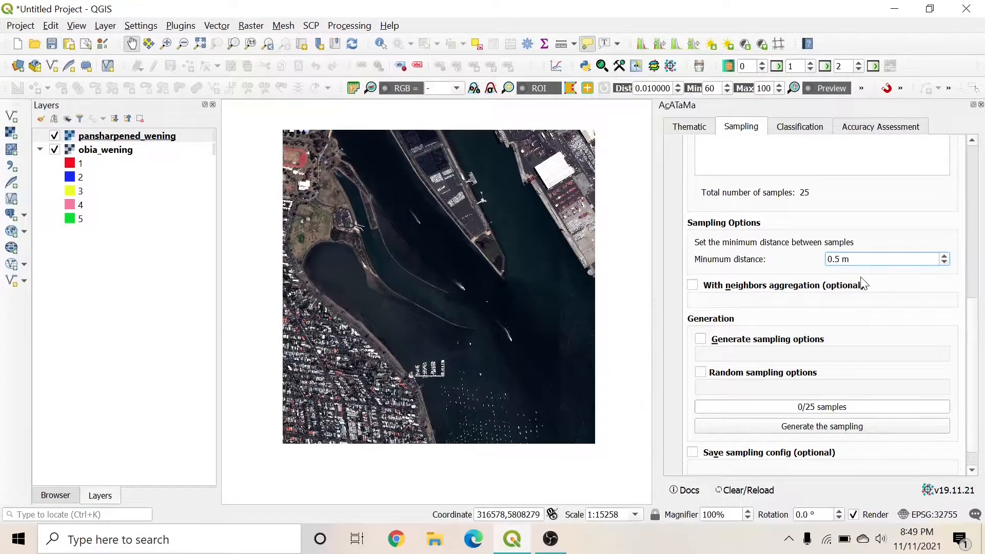
pyautogui.moveTo(976, 314); pyautogui.dragTo(980, 343)
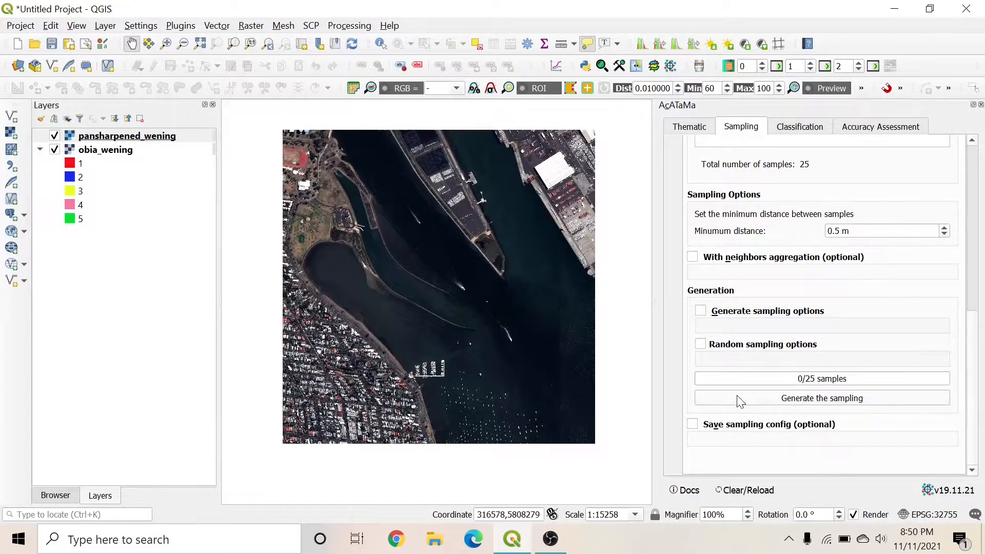
pyautogui.click(845, 399)
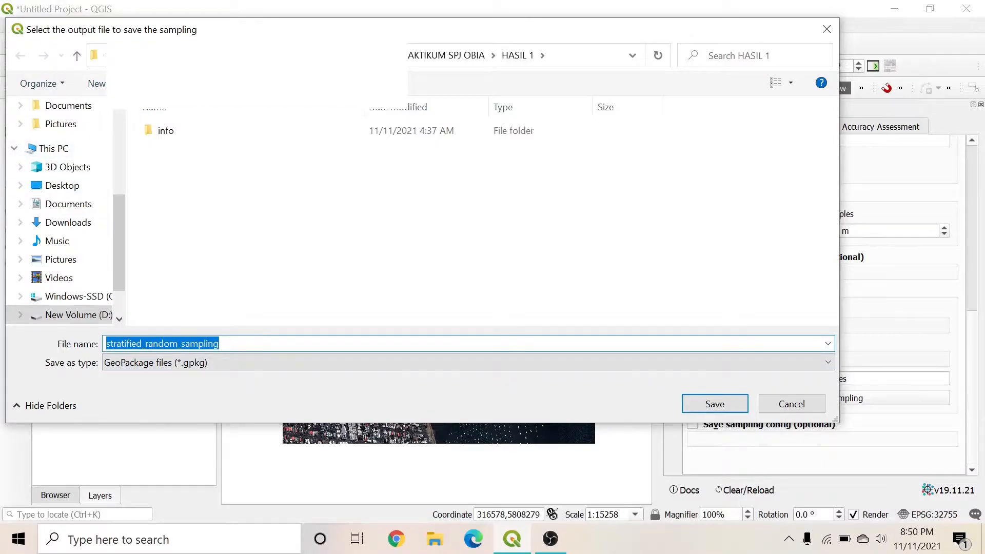
# Step: Create a folder named LATIHAN in the OneDrive Documents folder and open it as the sampling output location
pyautogui.scroll(1, 62, 205)
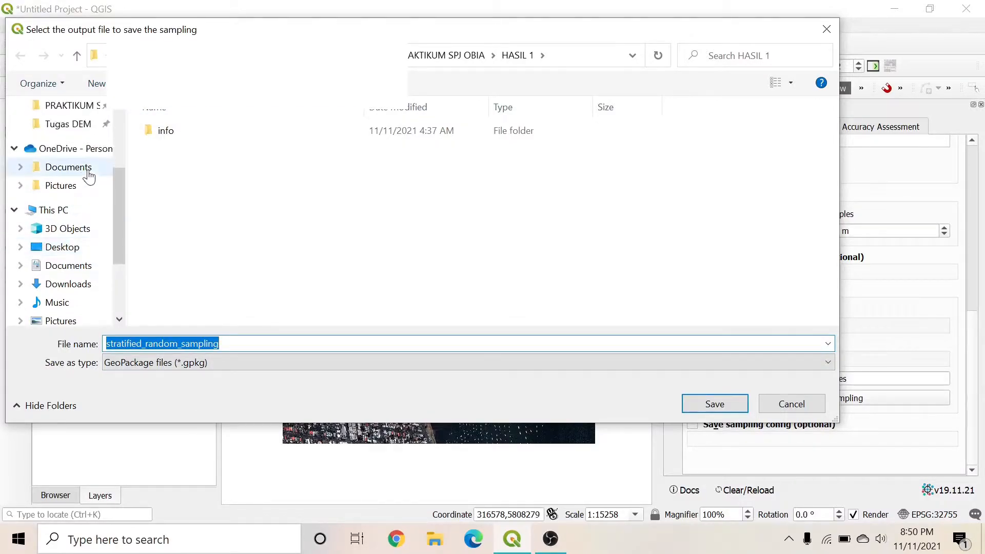
pyautogui.click(88, 172)
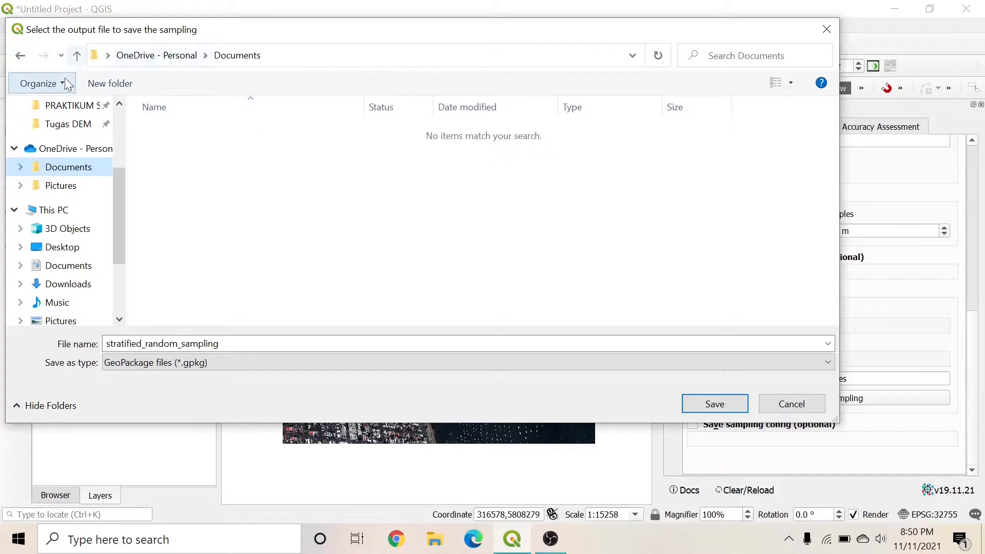
pyautogui.click(102, 84)
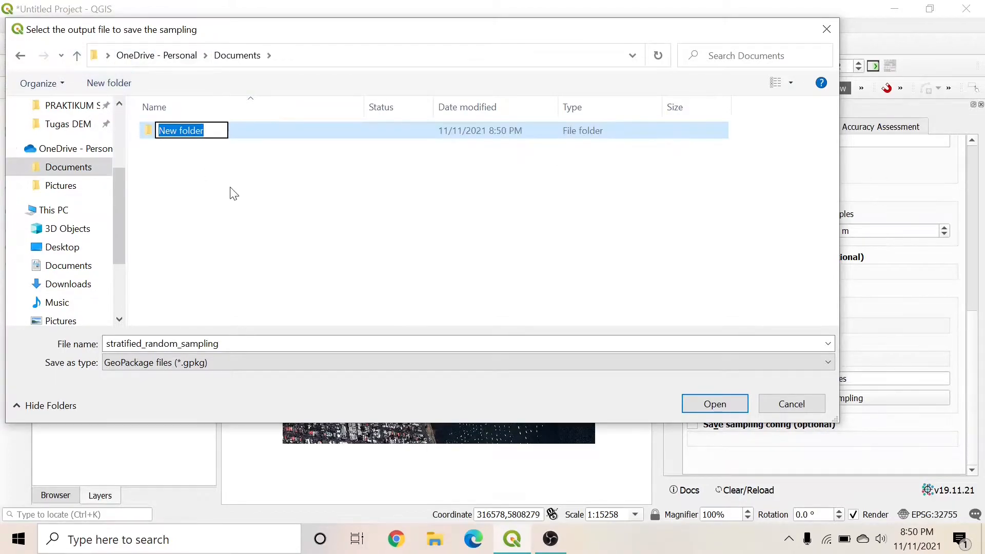
pyautogui.press('capslock')
pyautogui.press('BackSpace')
pyautogui.write('ITIHA')
pyautogui.press('BackSpace')
pyautogui.press('BackSpace')
pyautogui.press('BackSpace')
pyautogui.press('BackSpace')
pyautogui.press('BackSpace')
pyautogui.write('LATIHAN')
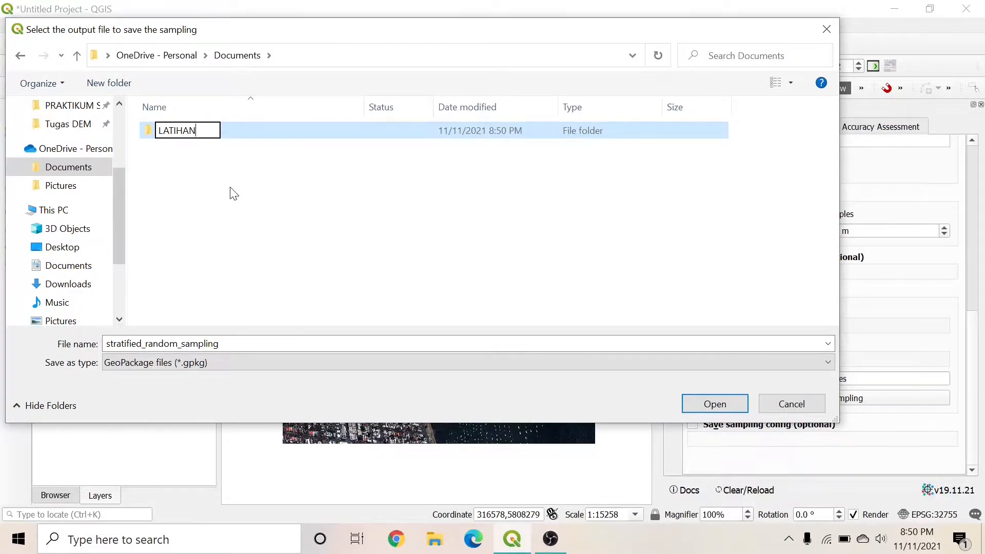
pyautogui.press('Return')
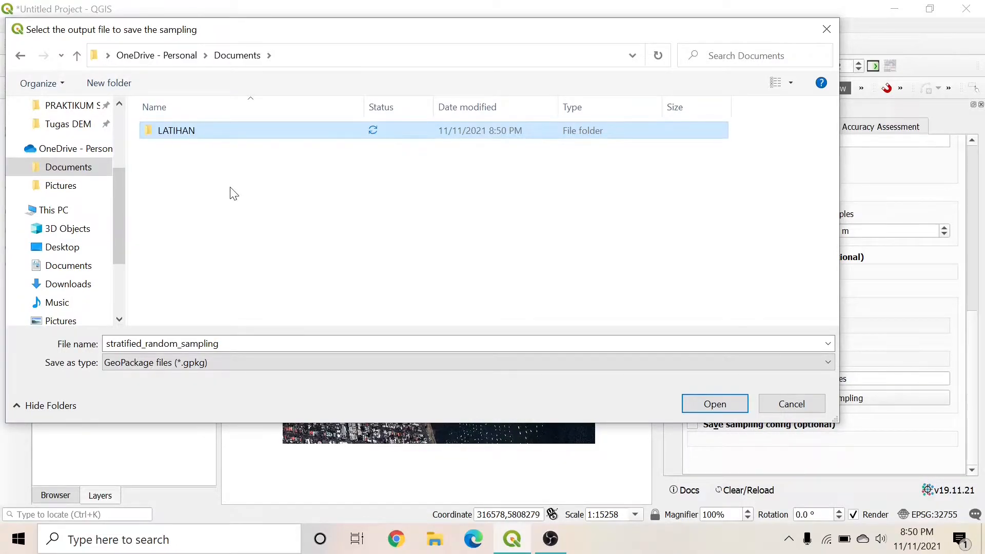
pyautogui.doubleClick(232, 132)
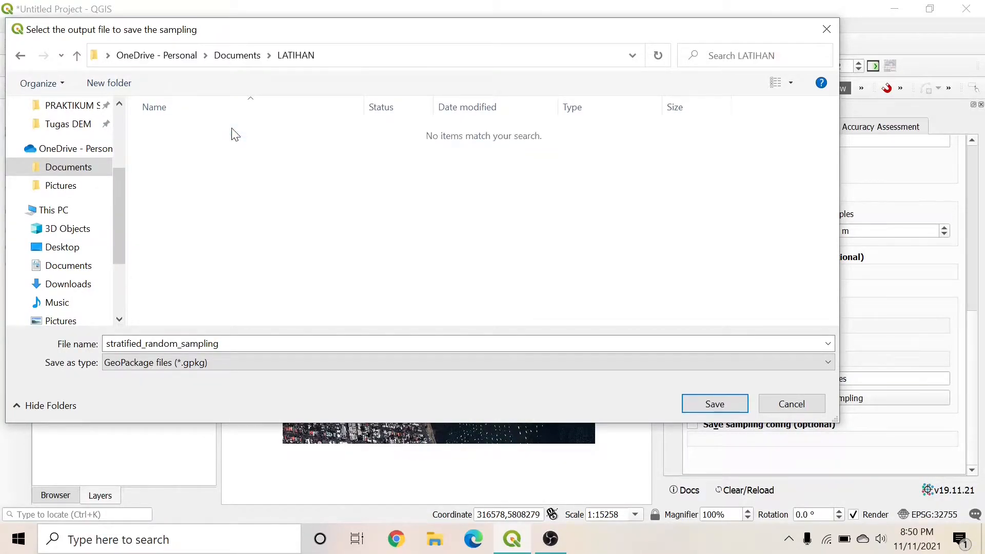
# Step: Save the sampling output as a shapefile named stratified_random_sampling in the LATIHAN folder
pyautogui.click(199, 363)
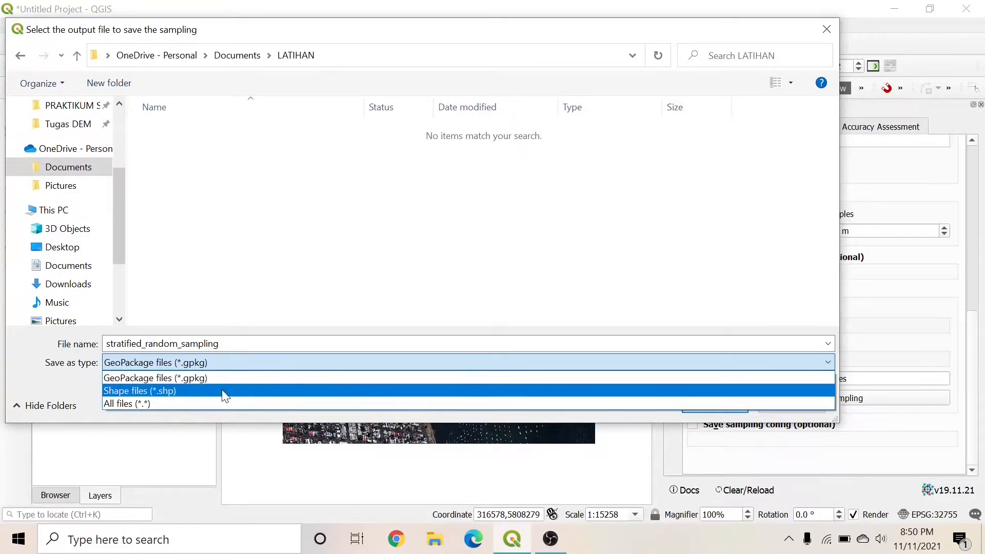
pyautogui.click(195, 390)
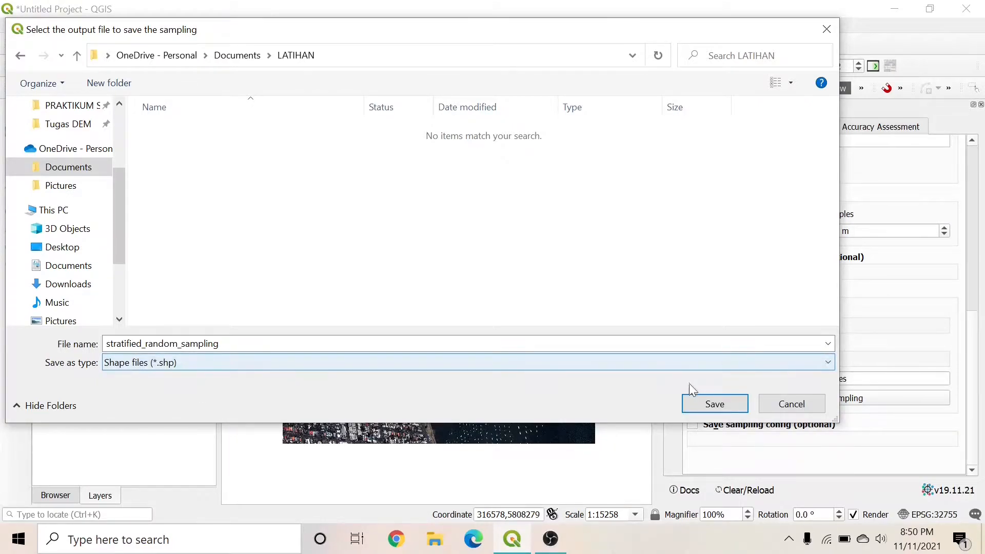
pyautogui.click(715, 404)
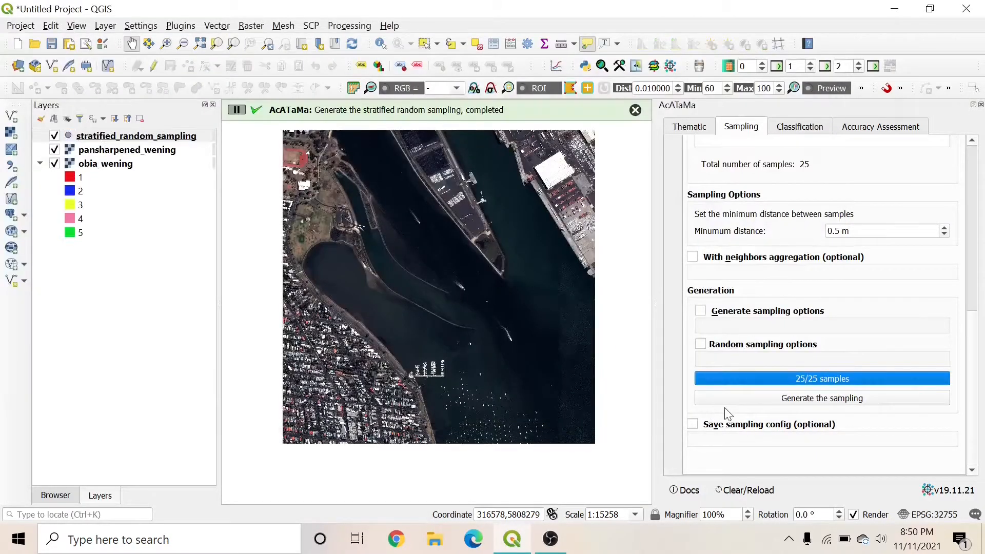
# Step: Examine how the generated sample points are distributed over the pansharpened image
pyautogui.scroll(1, 409, 279)
pyautogui.scroll(-1, 403, 279)
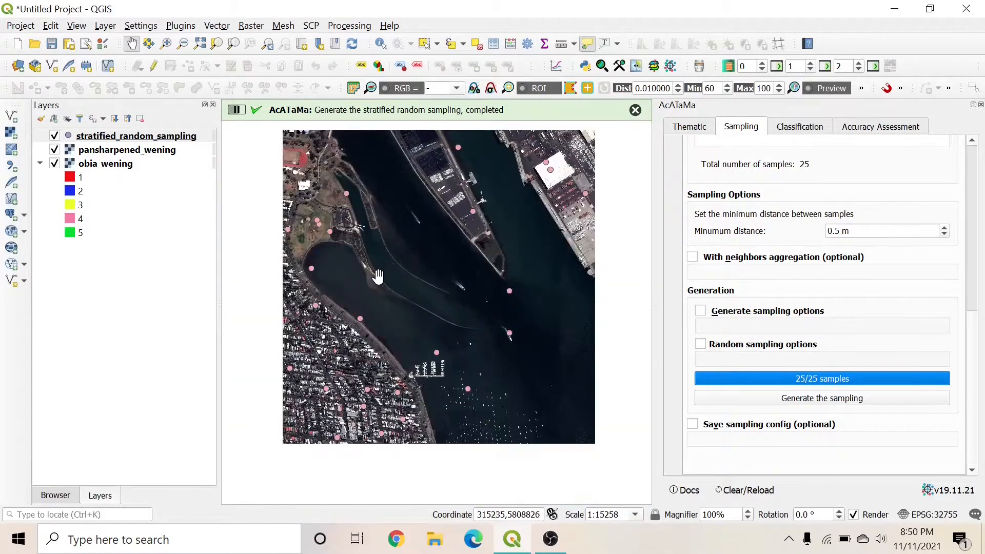
pyautogui.moveTo(360, 269); pyautogui.dragTo(370, 300)
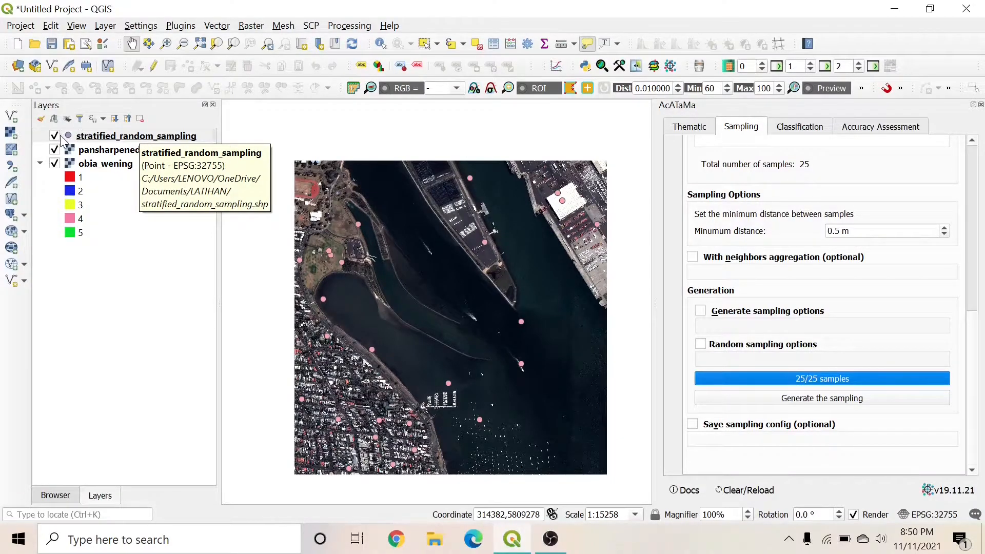
pyautogui.scroll(1, 439, 321)
pyautogui.moveTo(275, 260); pyautogui.dragTo(351, 262)
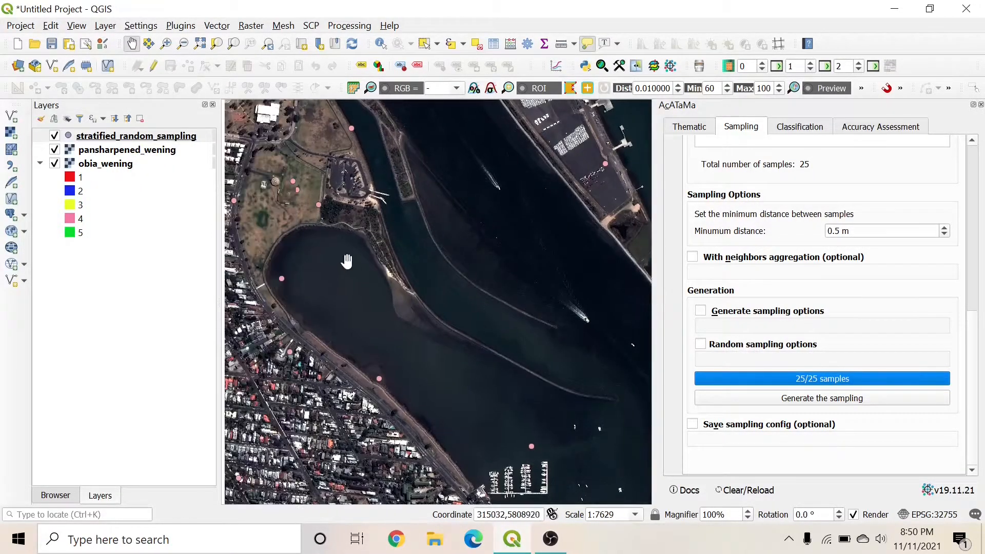
pyautogui.scroll(2, 292, 221)
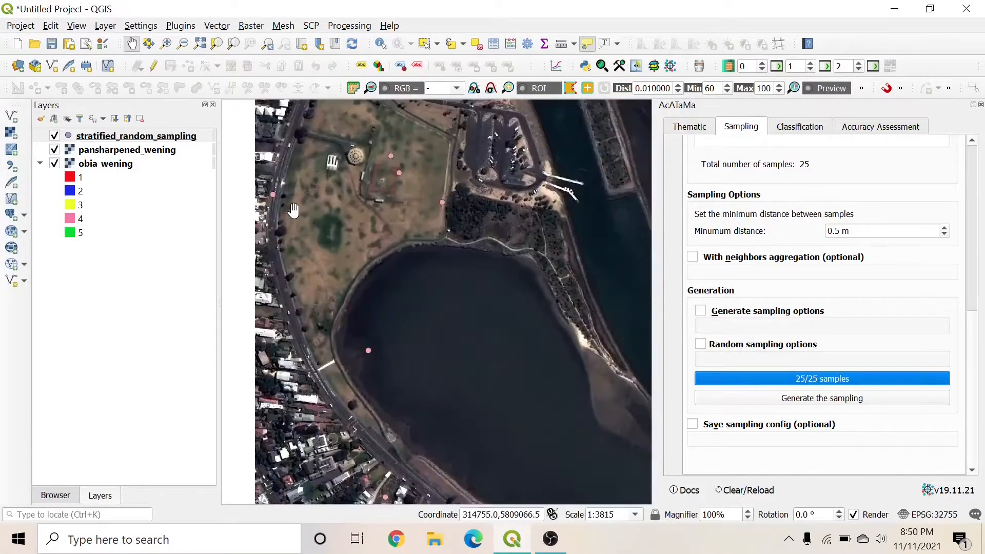
pyautogui.scroll(-2, 274, 204)
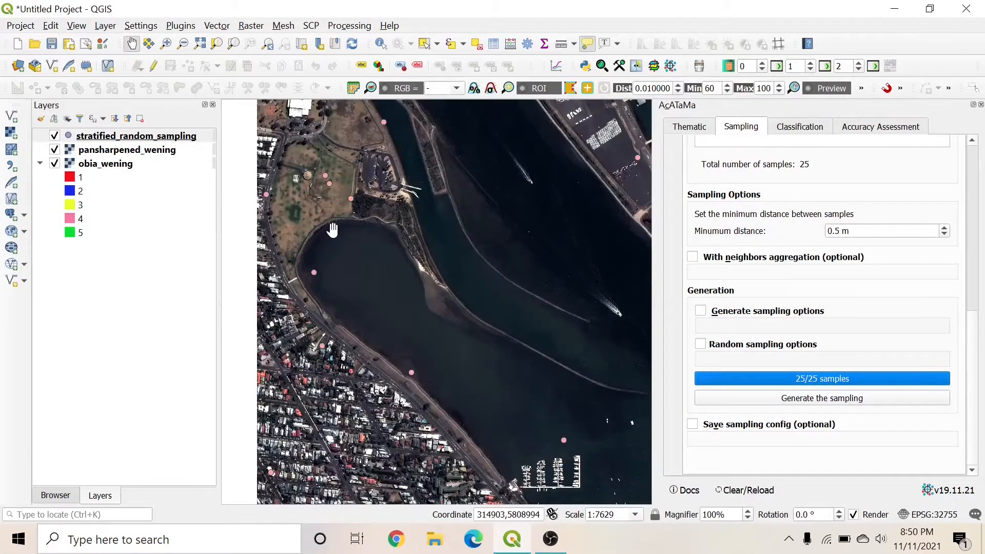
pyautogui.scroll(-1, 330, 229)
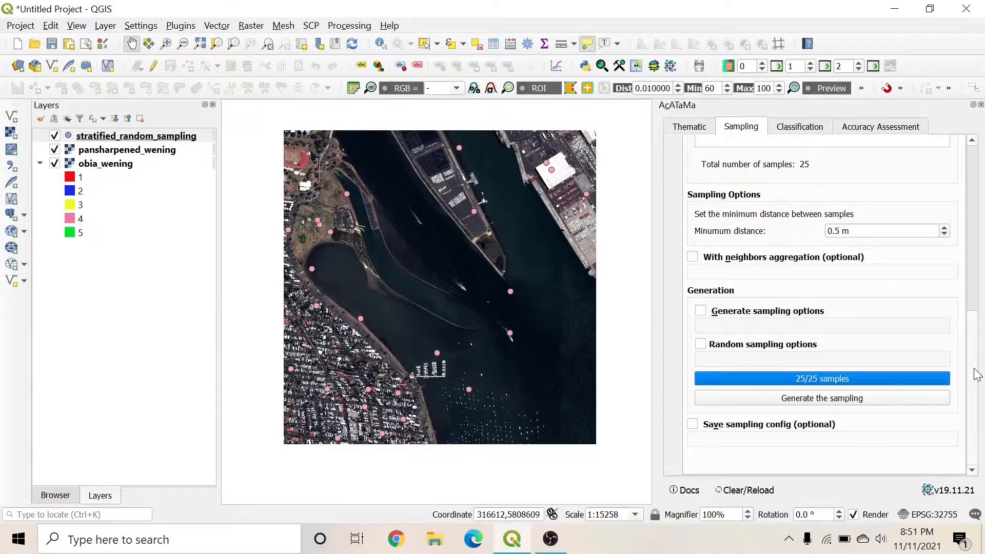
# Step: Choose stratified_random_sampling as the sampling file for the classification
pyautogui.scroll(3, 969, 327)
pyautogui.scroll(6, 969, 327)
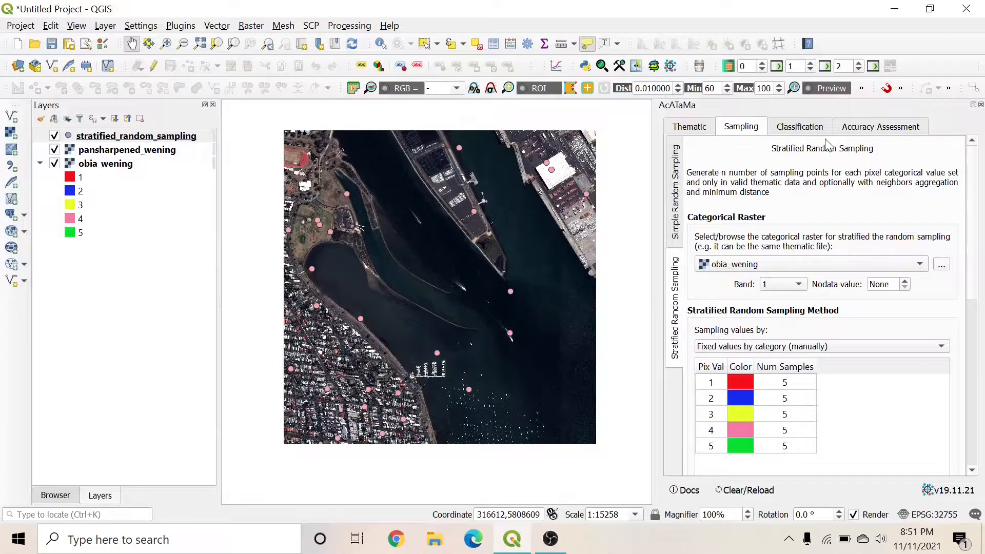
pyautogui.click(806, 131)
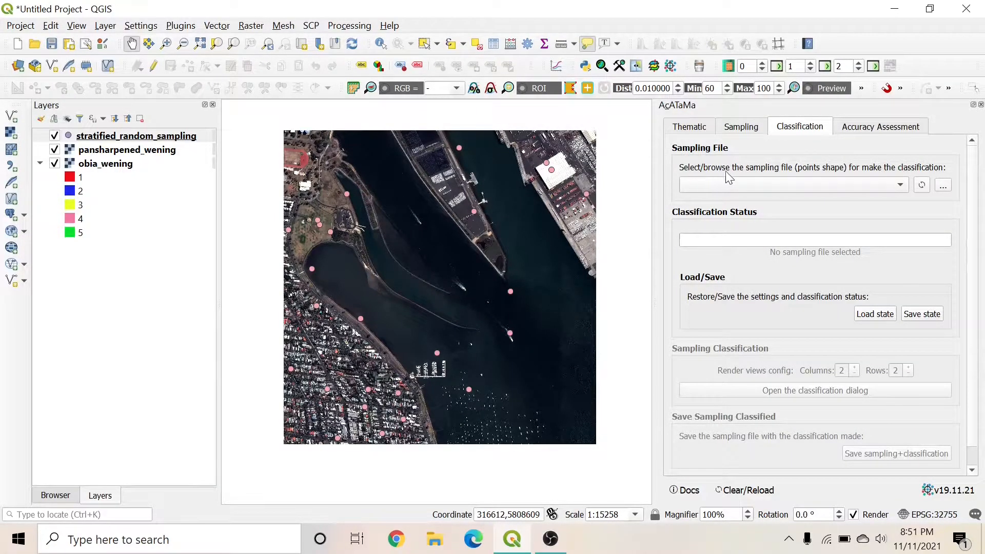
pyautogui.click(756, 183)
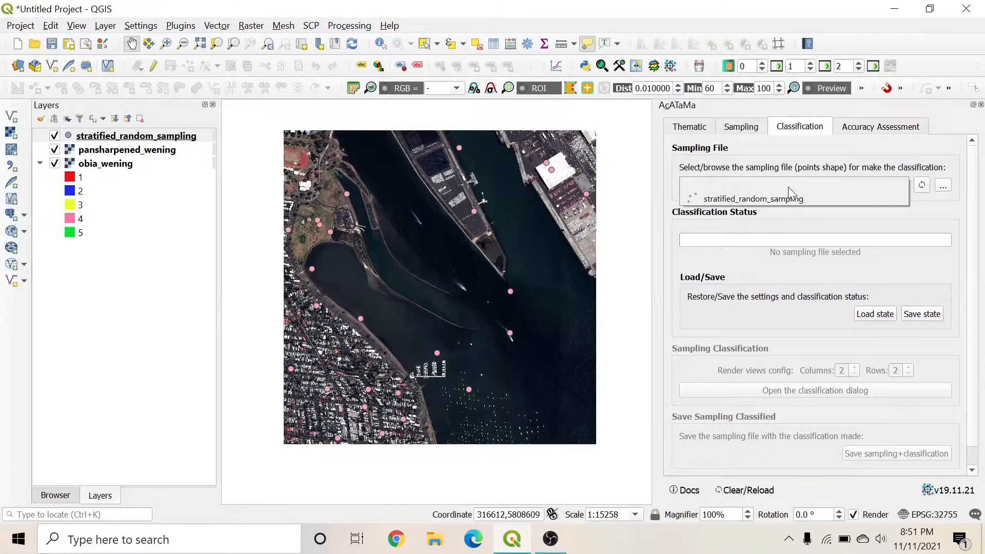
pyautogui.click(722, 200)
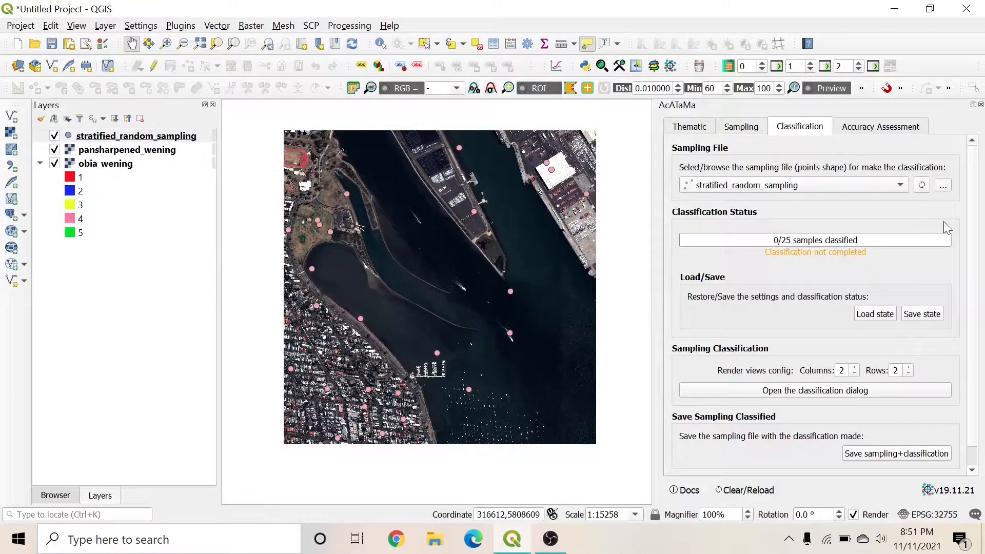
# Step: Compare the classification dialog's layout with one row and with two rows of render views
pyautogui.scroll(-1, 976, 224)
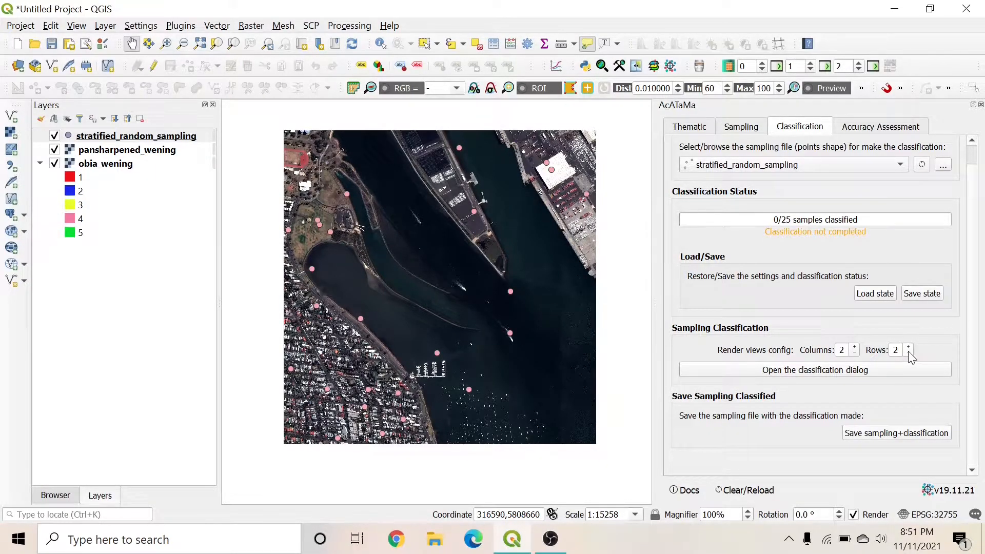
pyautogui.click(930, 345)
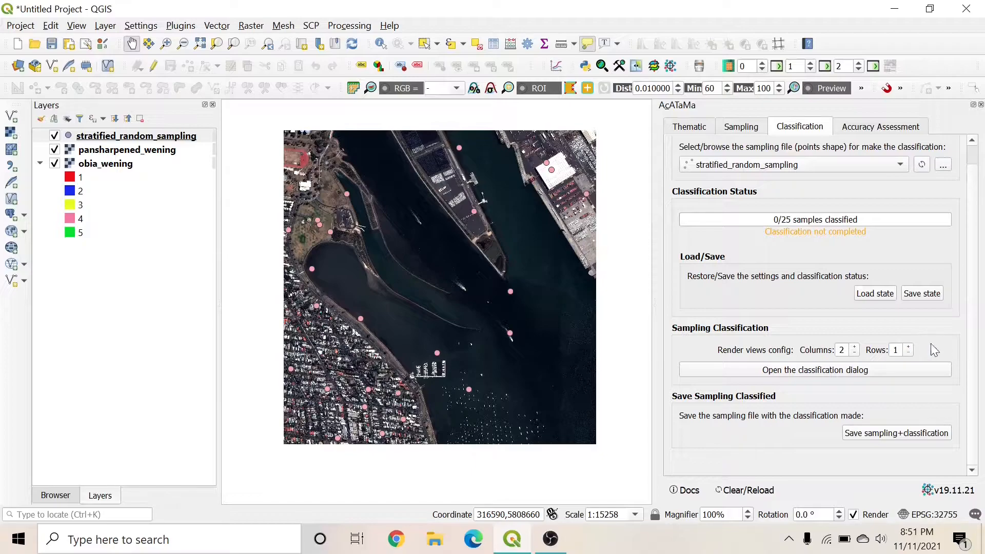
pyautogui.click(806, 372)
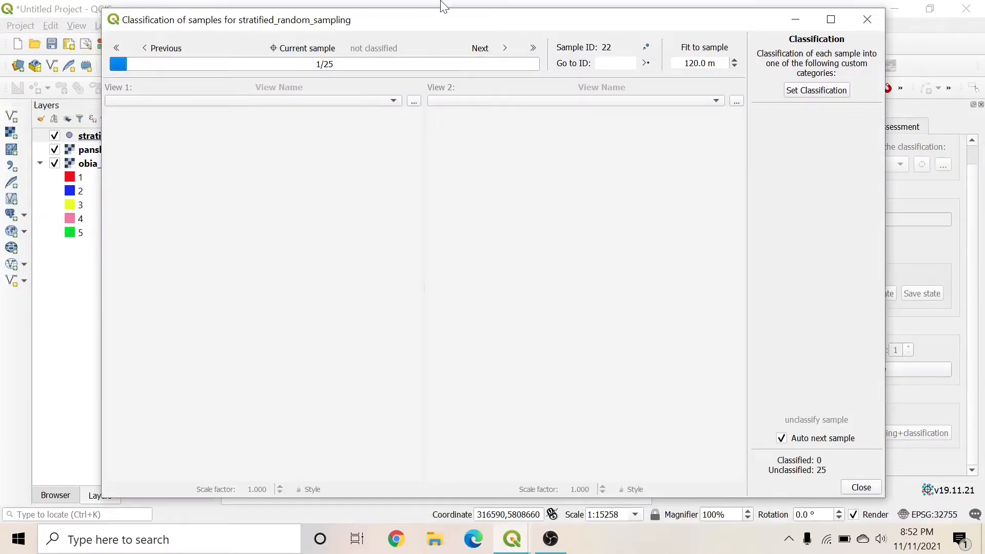
pyautogui.moveTo(437, 20); pyautogui.dragTo(434, 27)
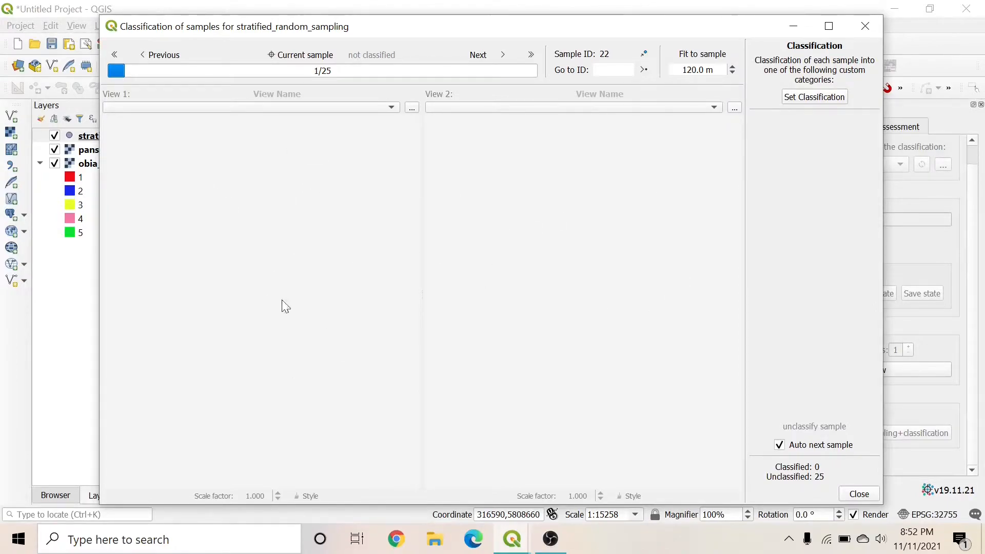
pyautogui.click(860, 494)
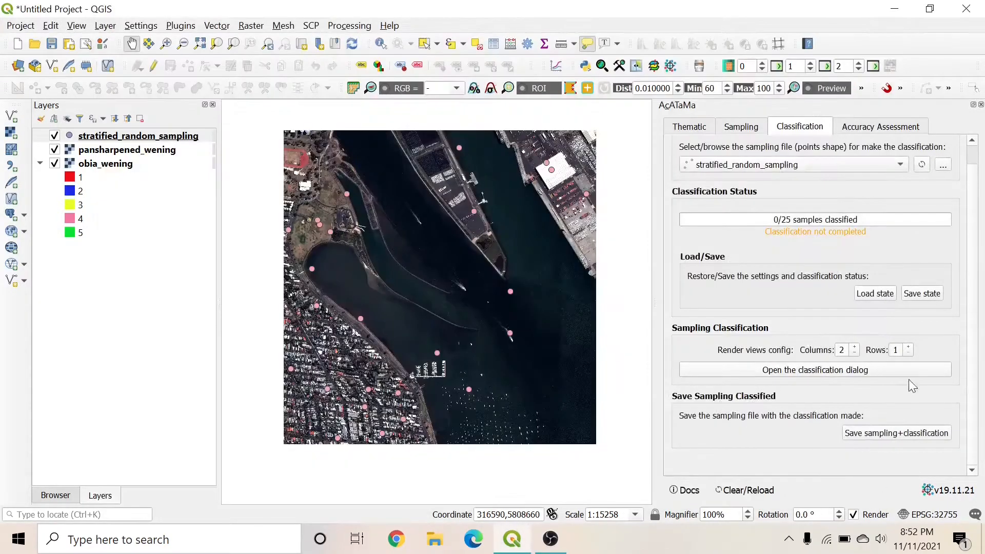
pyautogui.click(910, 348)
pyautogui.click(837, 371)
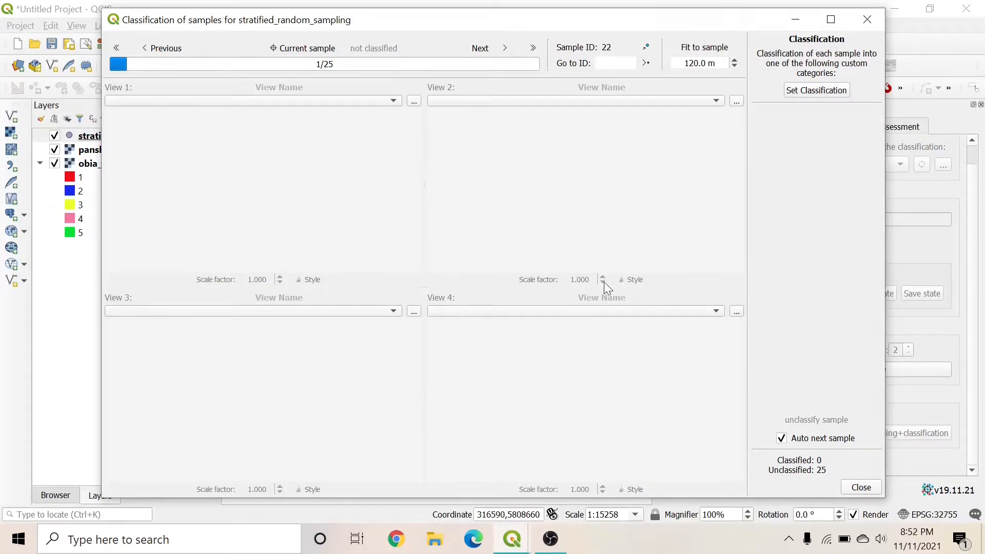
pyautogui.click(867, 489)
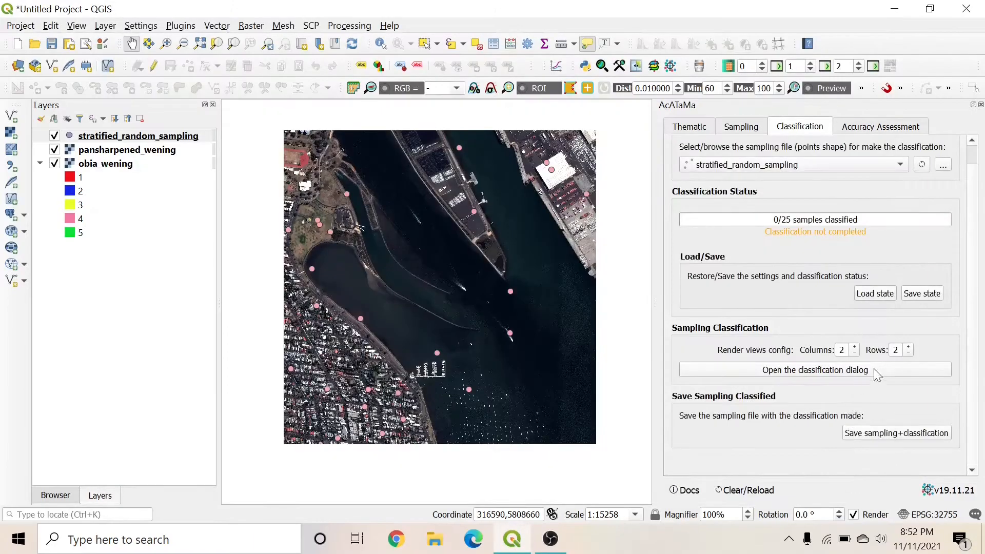
# Step: Open the classification dialog with 2 columns and 1 row of render views, and show pansharpened_wening in View 1
pyautogui.click(908, 353)
pyautogui.click(804, 370)
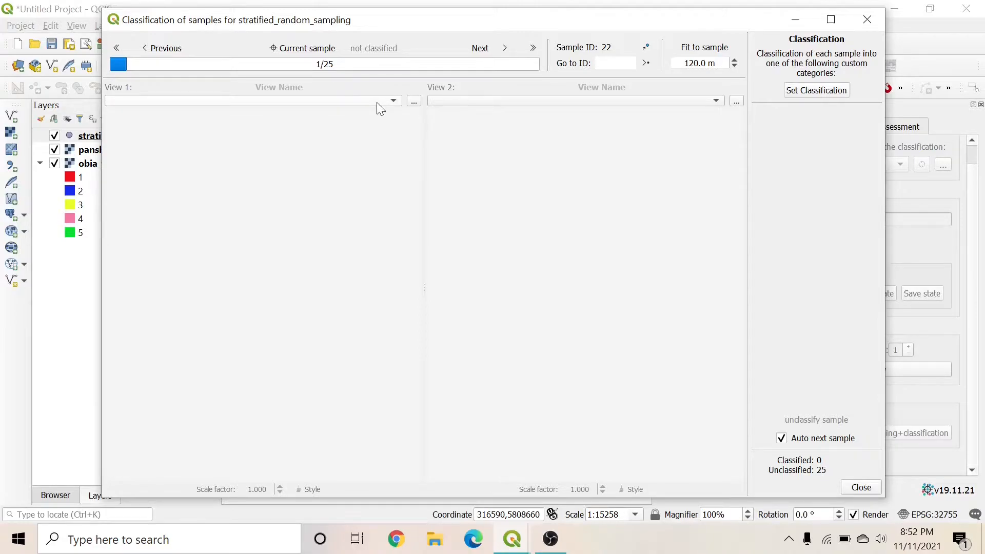
pyautogui.click(393, 102)
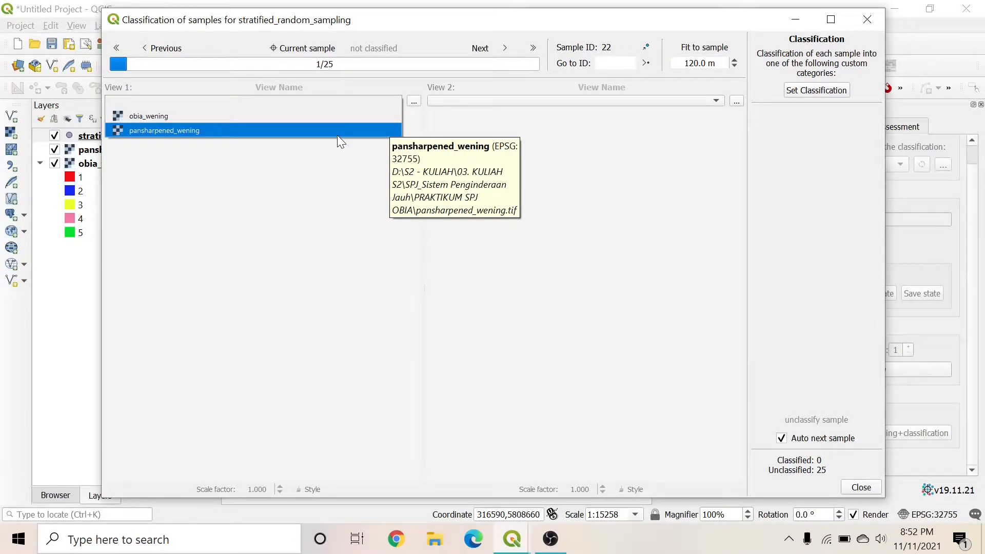
pyautogui.click(337, 134)
pyautogui.moveTo(307, 265); pyautogui.dragTo(256, 272)
pyautogui.scroll(3, 222, 273)
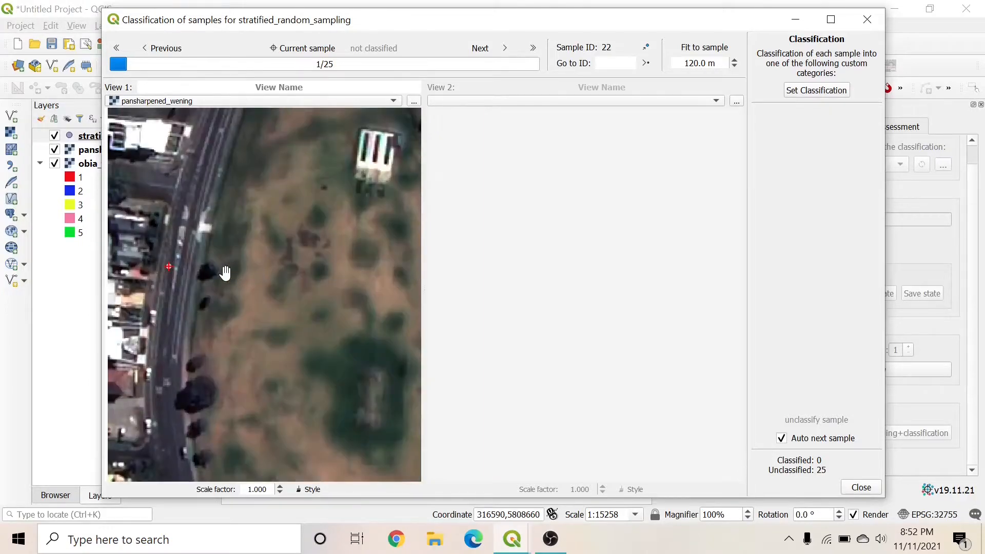
pyautogui.scroll(2, 221, 273)
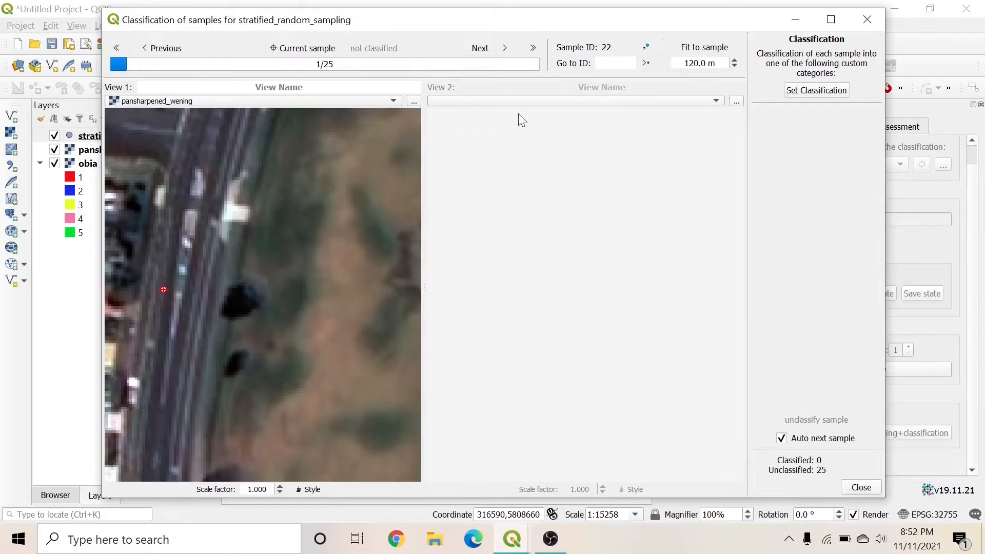
# Step: Show the obia_wening raster in View 2 and compare both views around the current sample
pyautogui.click(525, 102)
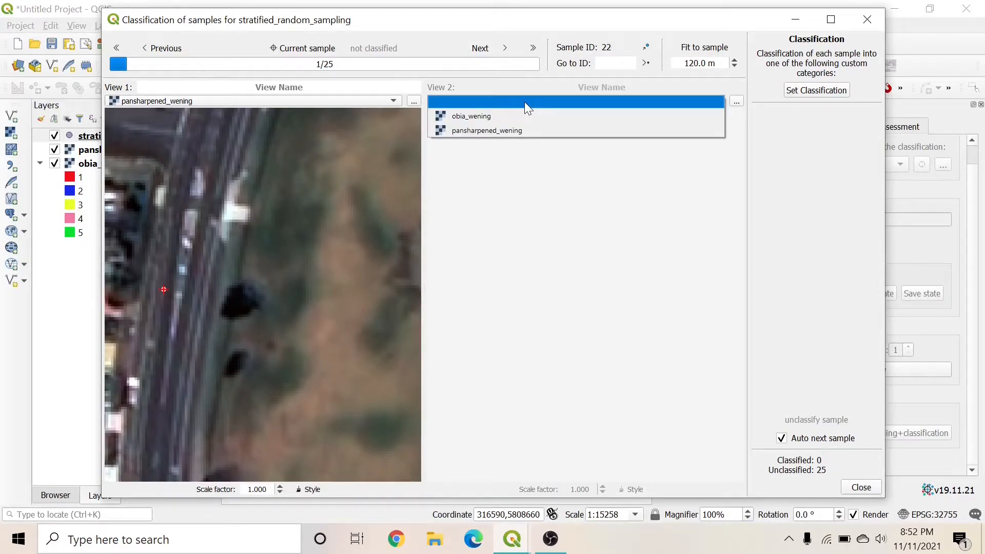
pyautogui.click(528, 115)
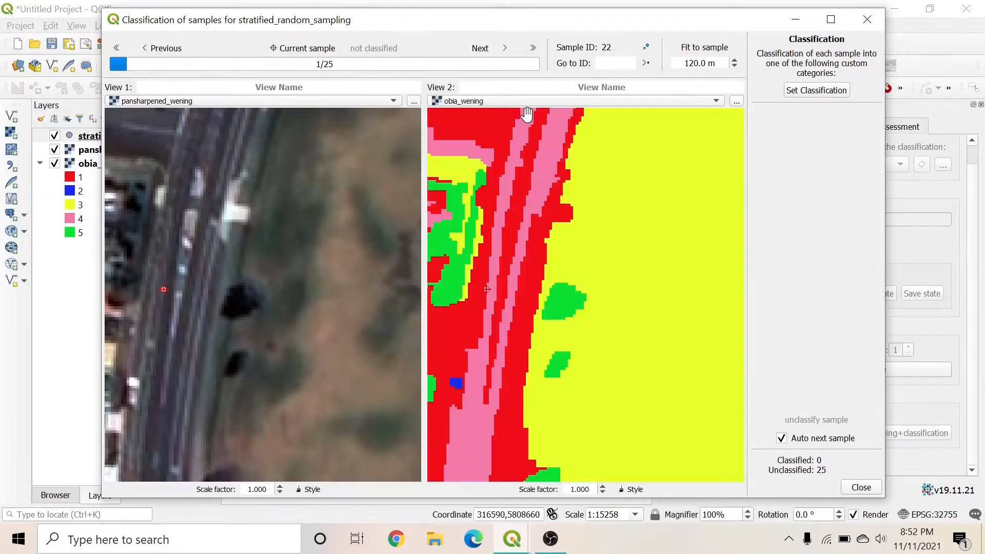
pyautogui.scroll(-2, 586, 329)
pyautogui.scroll(-2, 586, 328)
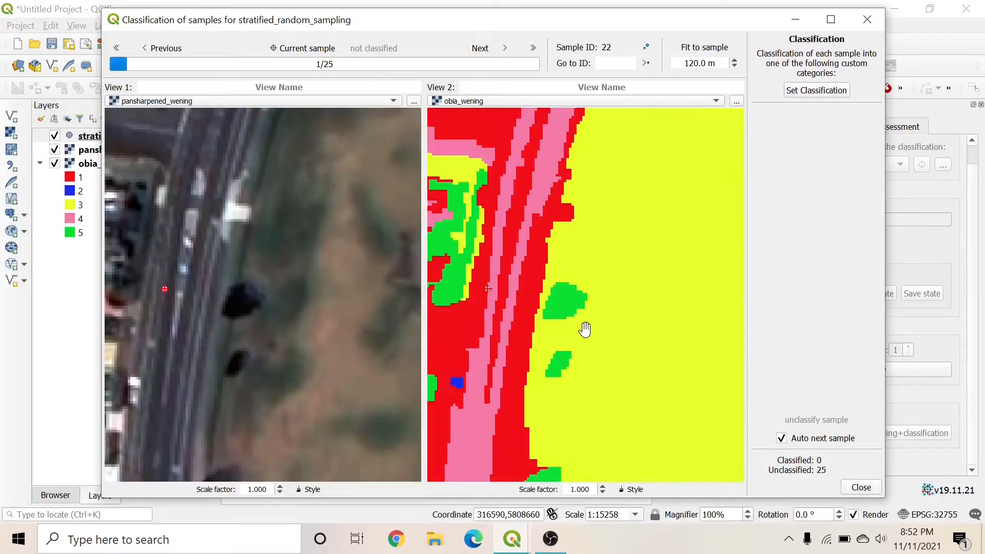
pyautogui.scroll(2, 584, 330)
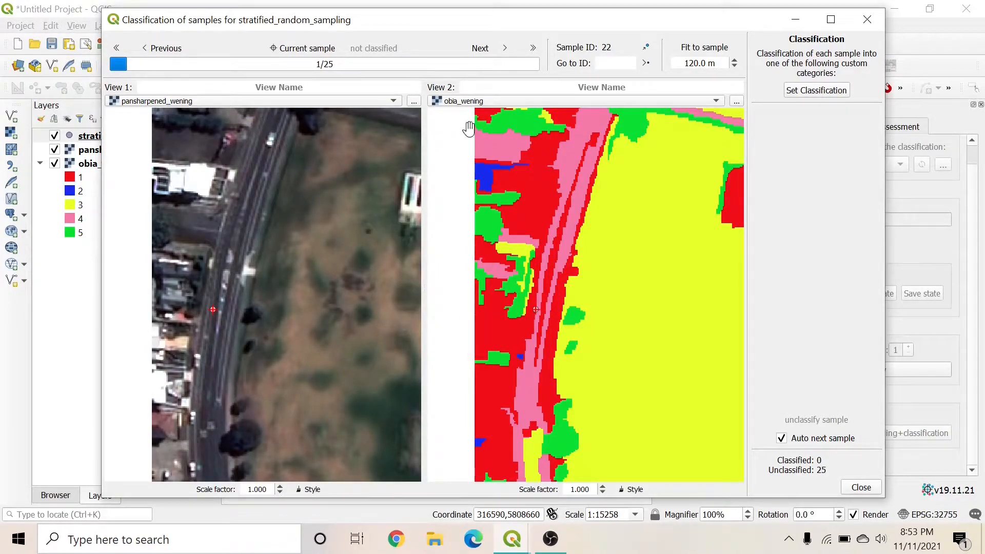
# Step: Add a classification button named Bangunan and assign it to thematic class 1
pyautogui.click(810, 93)
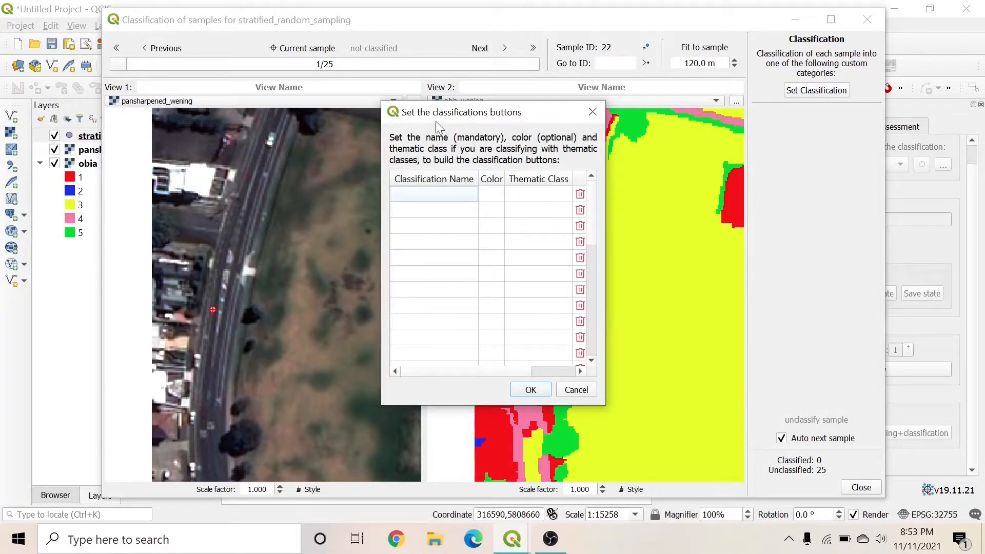
pyautogui.moveTo(518, 116); pyautogui.dragTo(530, 109)
pyautogui.doubleClick(464, 189)
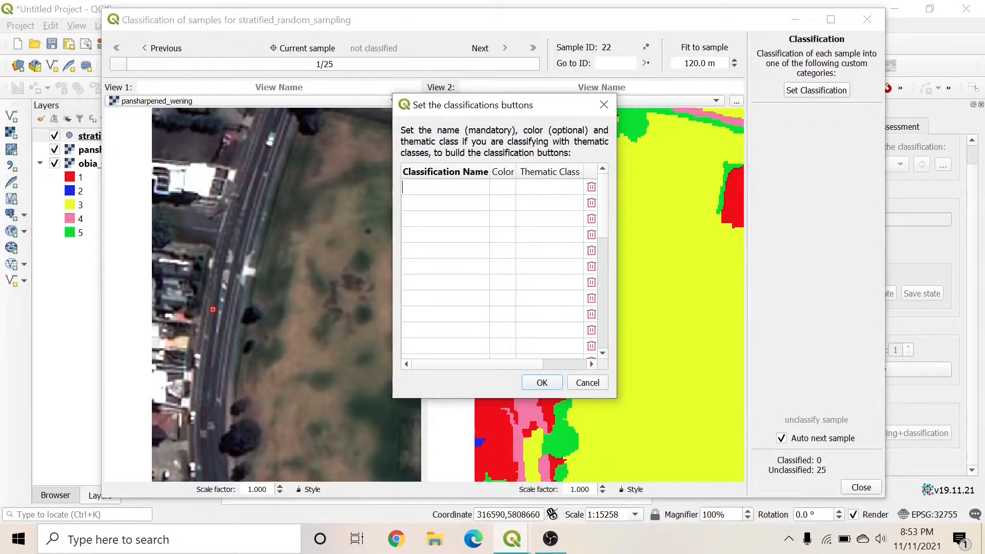
pyautogui.press('capslock')
pyautogui.write('Bangunan')
pyautogui.click(525, 192)
pyautogui.click(503, 180)
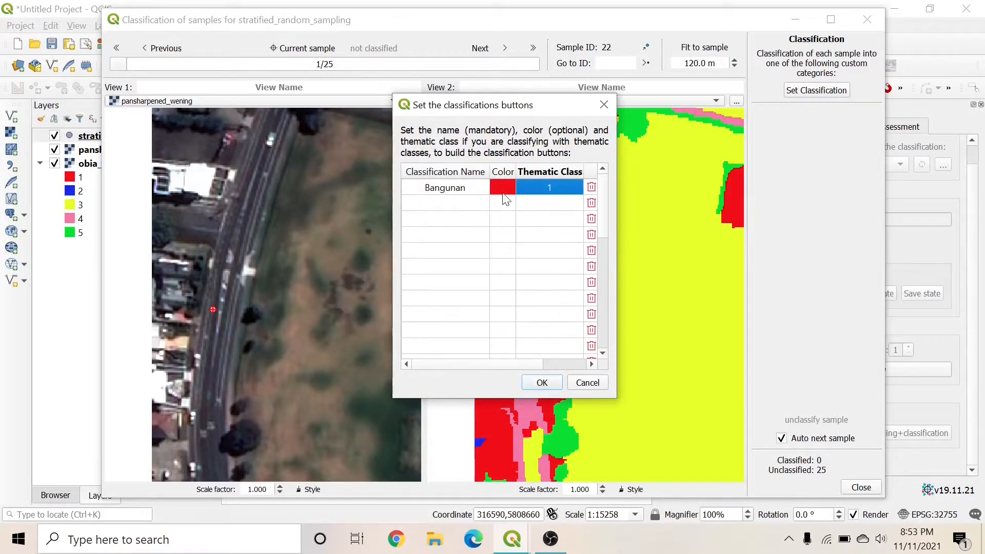
# Step: Add a second classification button named Jalan and assign it to thematic class 4
pyautogui.click(457, 202)
pyautogui.click(457, 203)
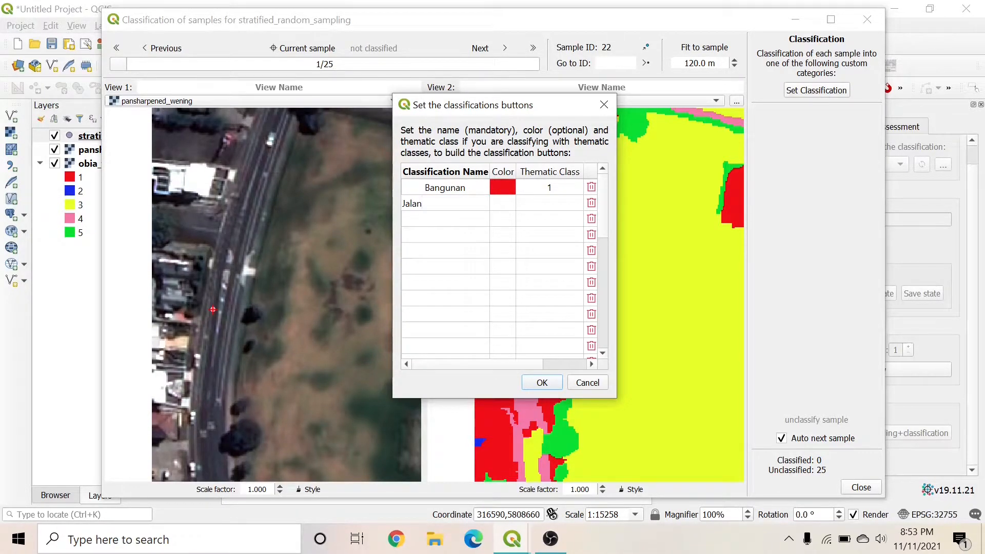
pyautogui.click(550, 205)
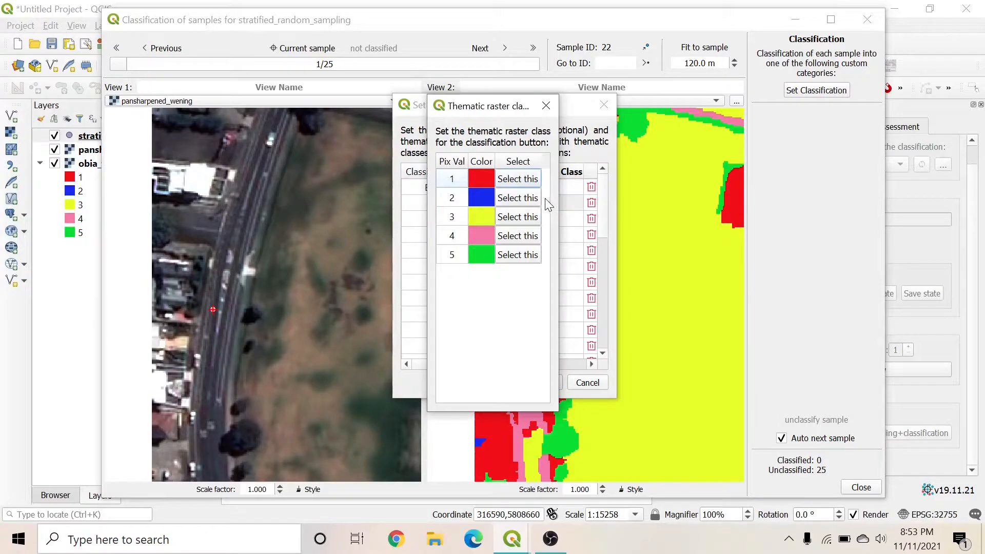
pyautogui.click(520, 237)
# Step: Add a third classification button named Vagetasi and assign it to thematic class 5
pyautogui.doubleClick(456, 220)
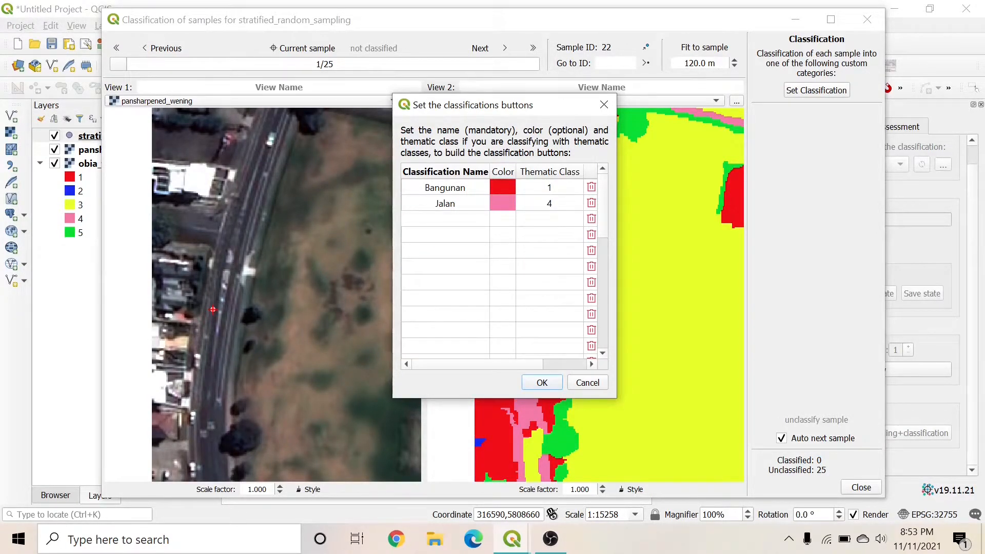
pyautogui.write('Vagetasi')
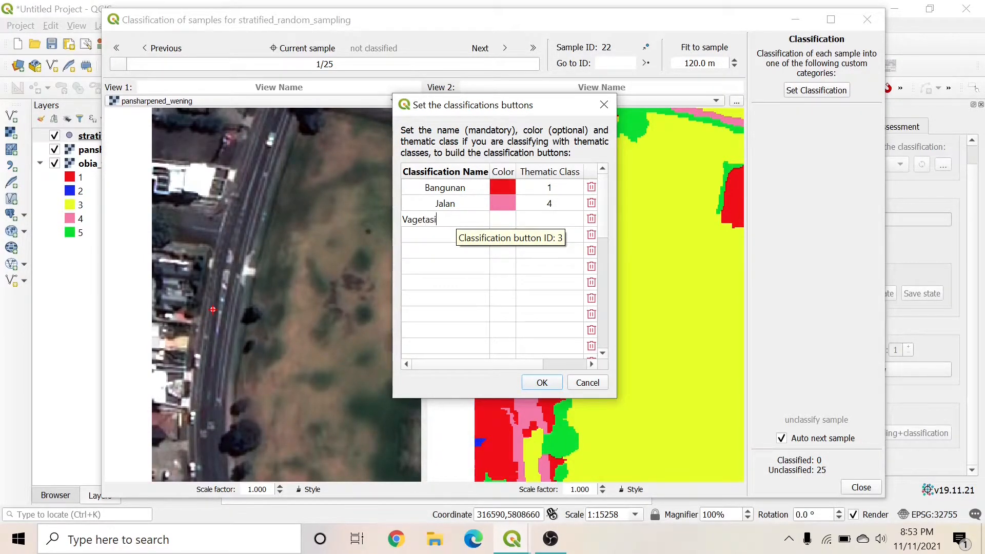
pyautogui.doubleClick(552, 219)
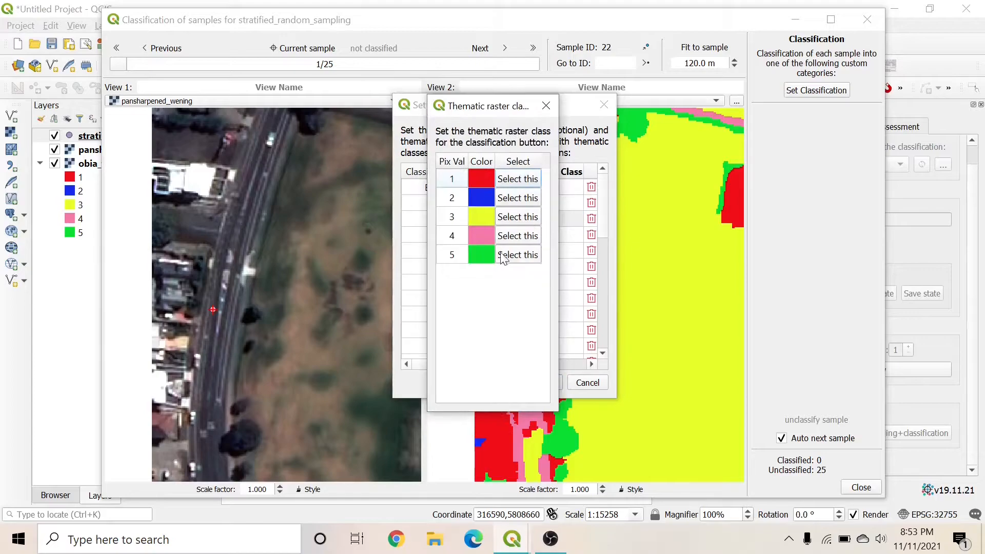
pyautogui.click(504, 256)
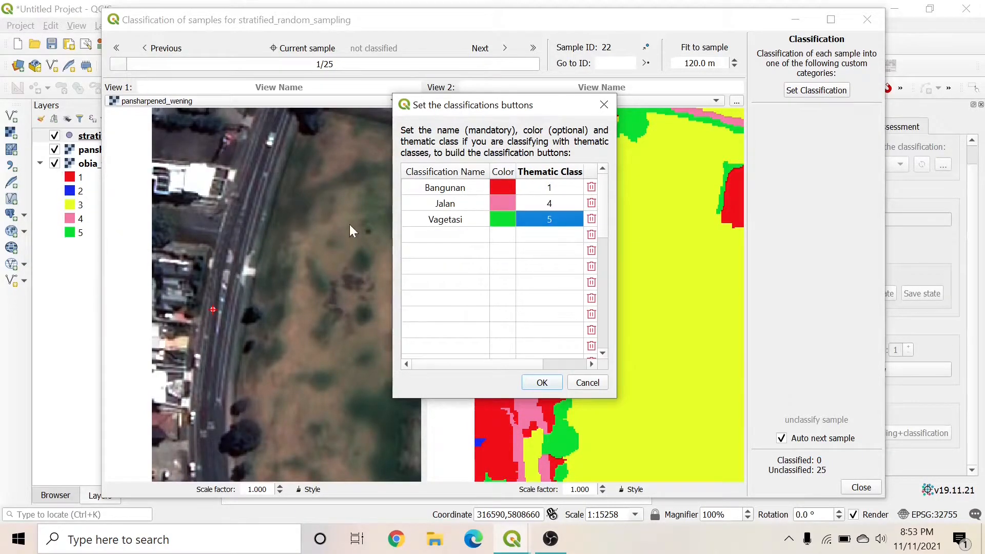
# Step: Add a fourth classification button named Badan Perairan and assign it to thematic class 2
pyautogui.click(469, 245)
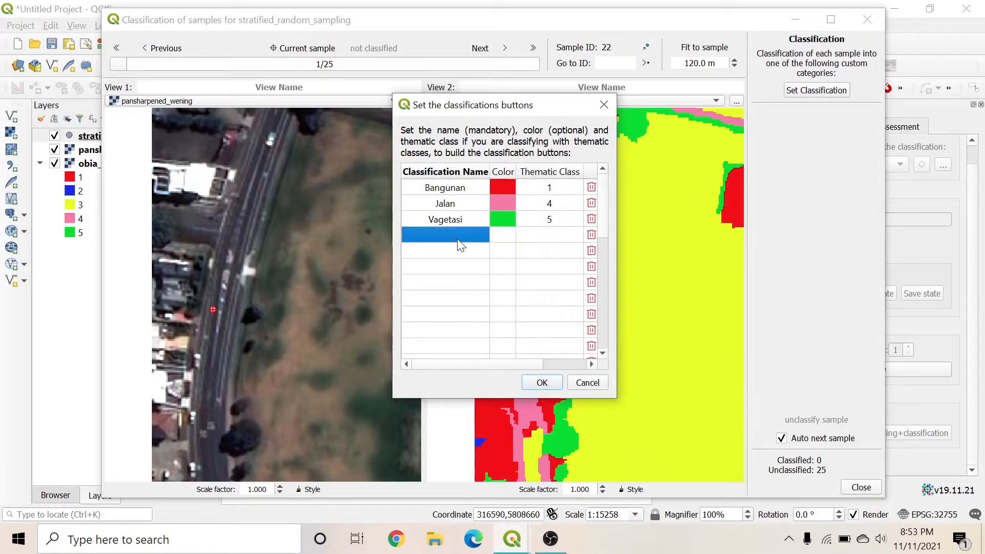
pyautogui.doubleClick(463, 240)
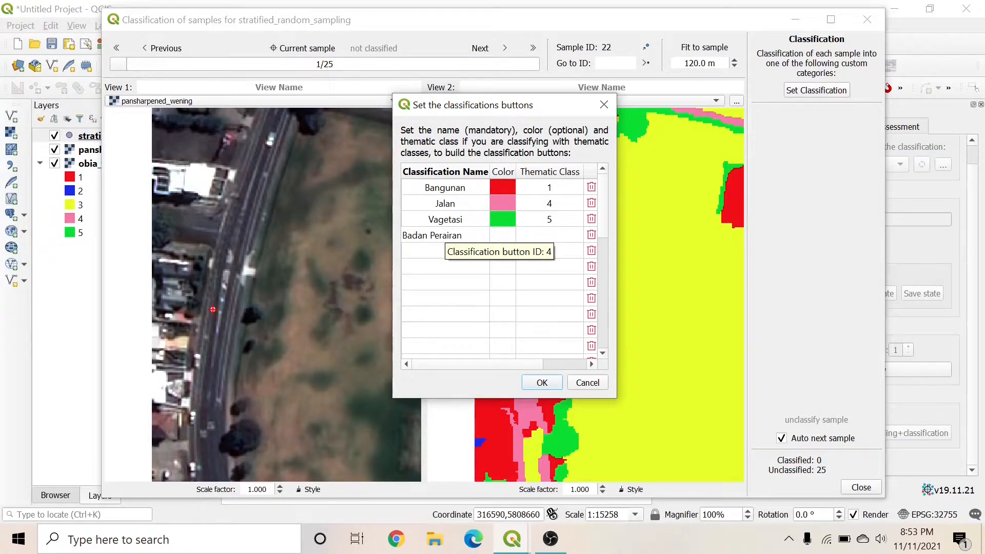
pyautogui.click(532, 237)
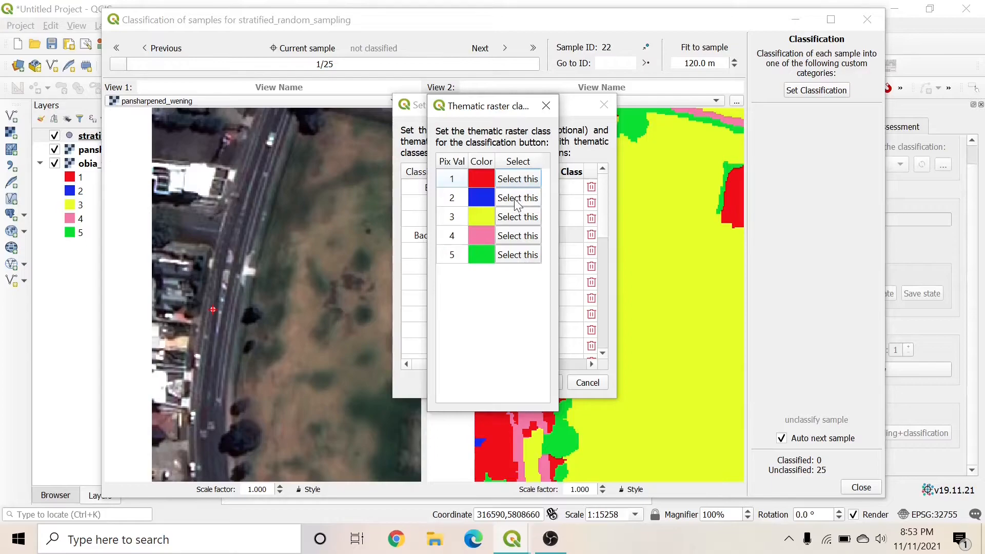
pyautogui.click(517, 199)
# Step: Add a fifth classification button named Lahan Kosong for thematic class 3 and accept the set of classification buttons
pyautogui.doubleClick(442, 250)
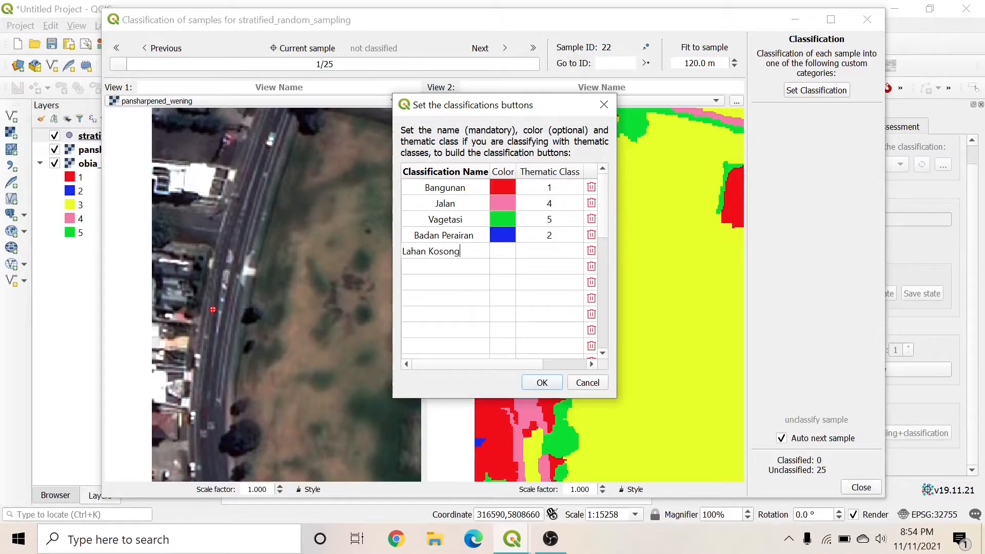
pyautogui.write('Lahan Kosong')
pyautogui.click(553, 249)
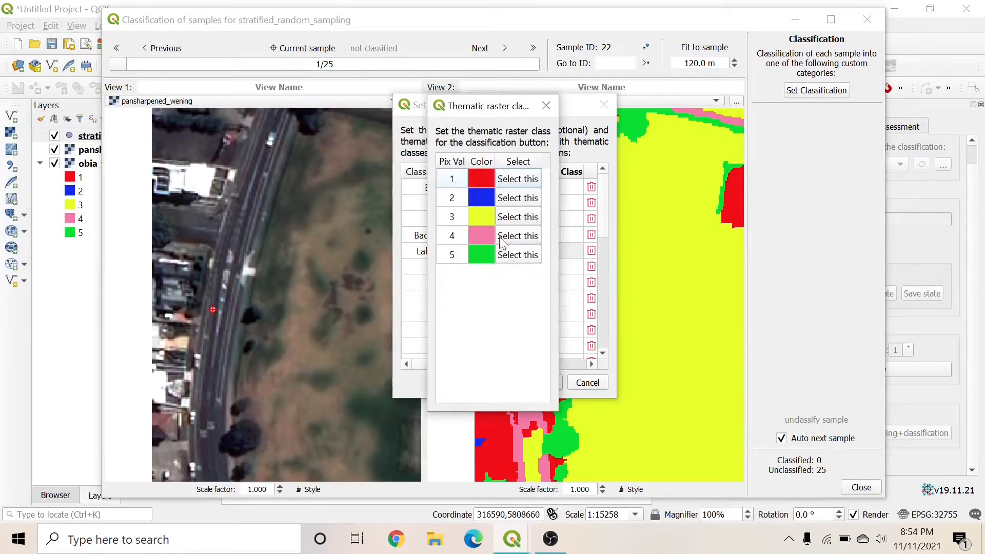
pyautogui.click(510, 216)
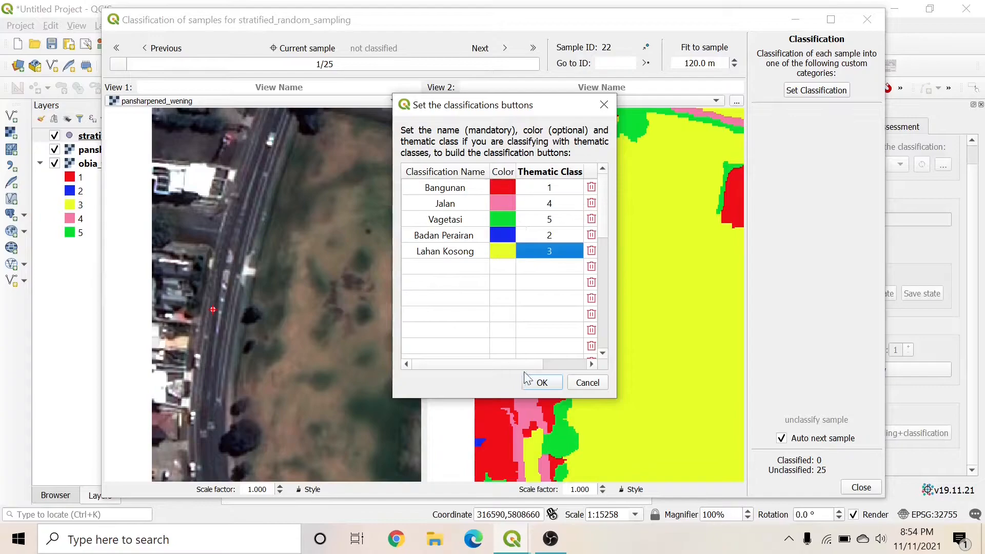
pyautogui.click(544, 384)
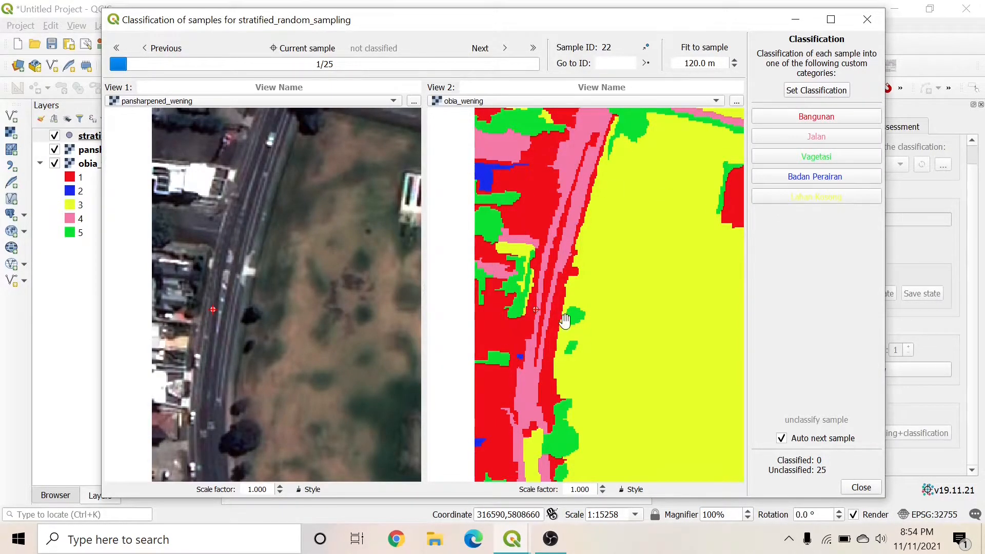
# Step: Inspect sample 22 closely in both views and classify it as Jalan
pyautogui.scroll(1, 528, 337)
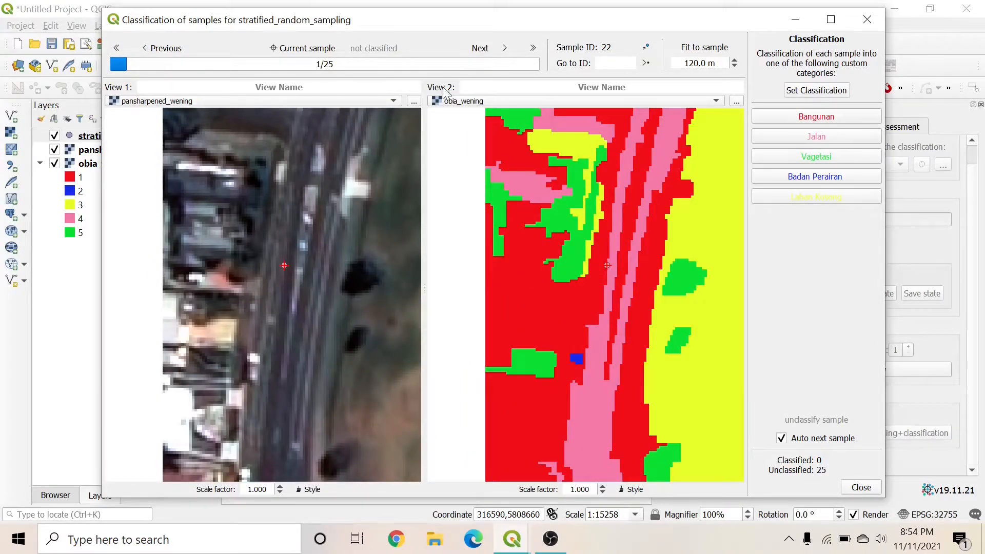
pyautogui.scroll(1, 618, 258)
pyautogui.scroll(1, 246, 285)
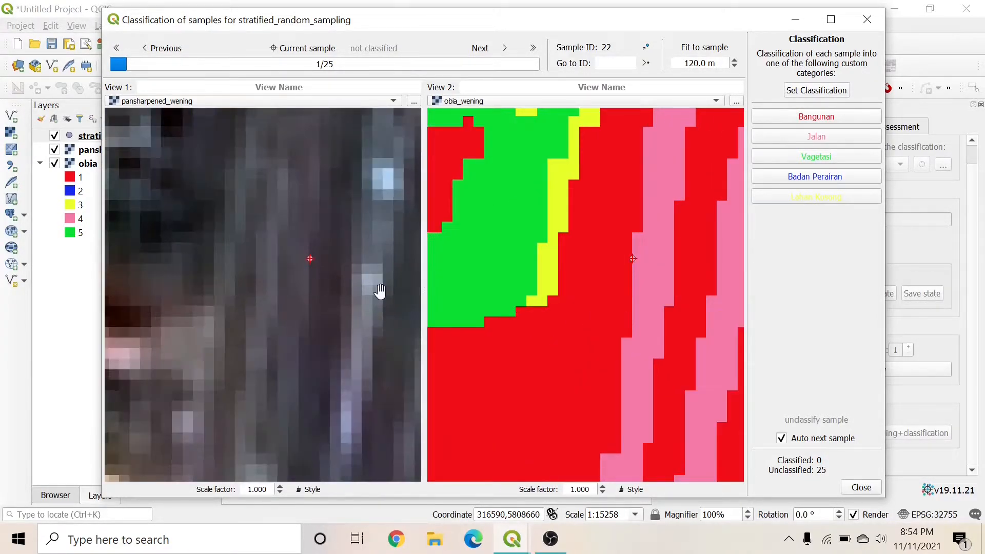
pyautogui.scroll(-1, 379, 290)
pyautogui.scroll(-1, 366, 288)
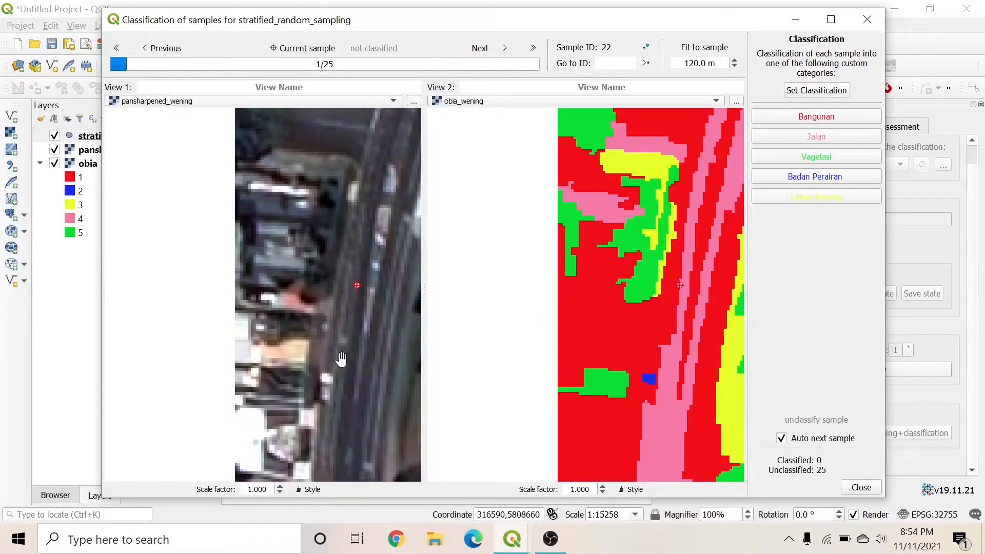
pyautogui.click(803, 142)
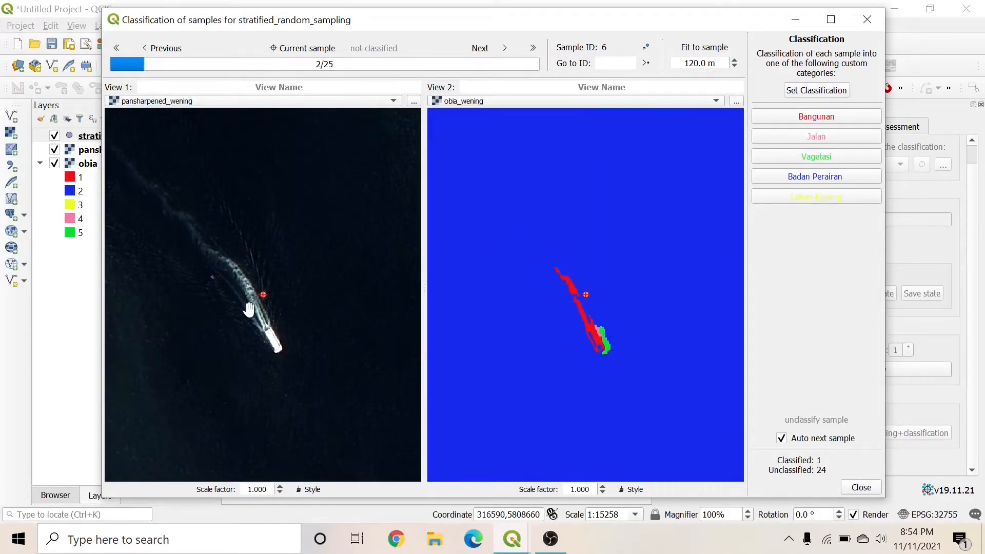
# Step: Inspect sample 6 beside the boat's wake and classify it as Badan Perairan
pyautogui.scroll(1, 256, 318)
pyautogui.scroll(1, 288, 277)
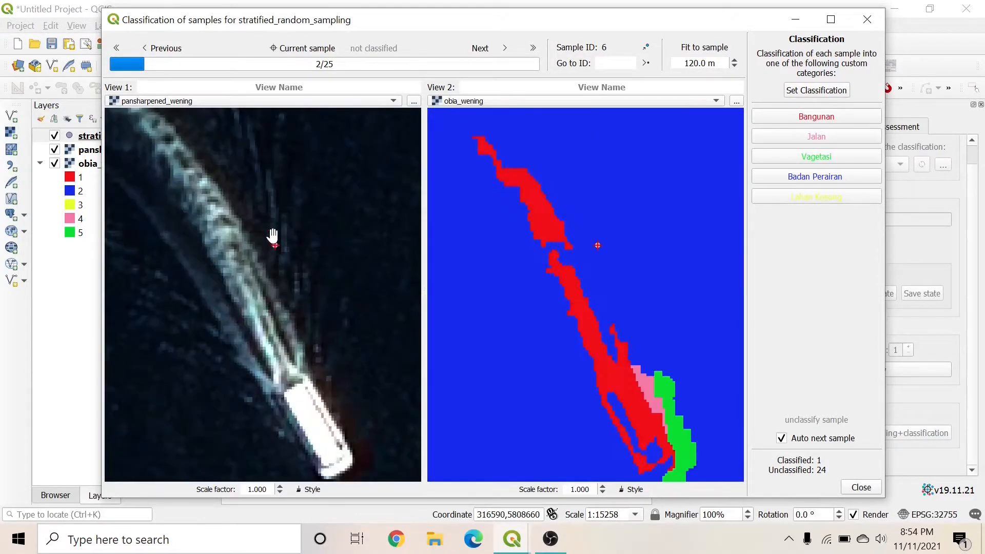
pyautogui.click(797, 178)
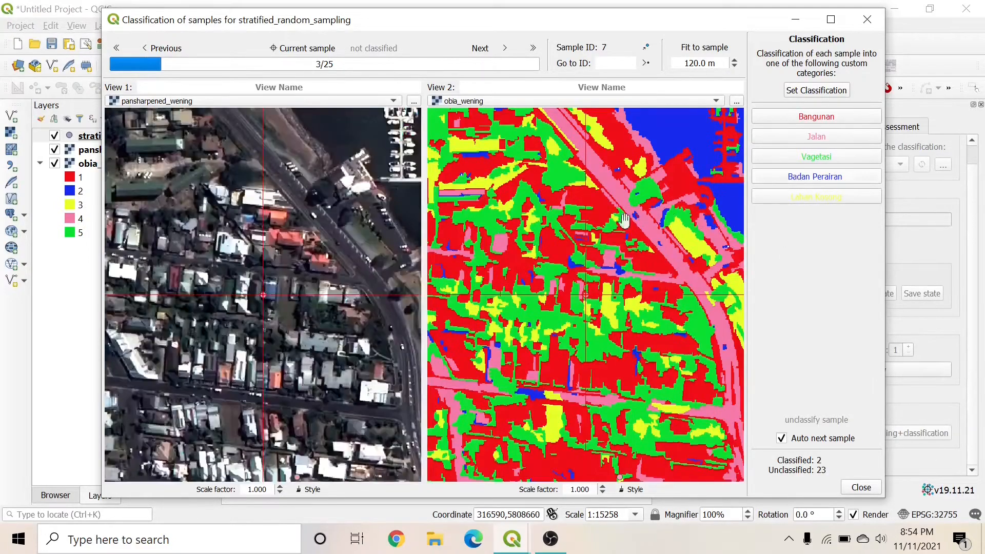
# Step: Inspect samples 7 and 8 in the built-up areas and classify both as Vagetasi
pyautogui.scroll(2, 281, 264)
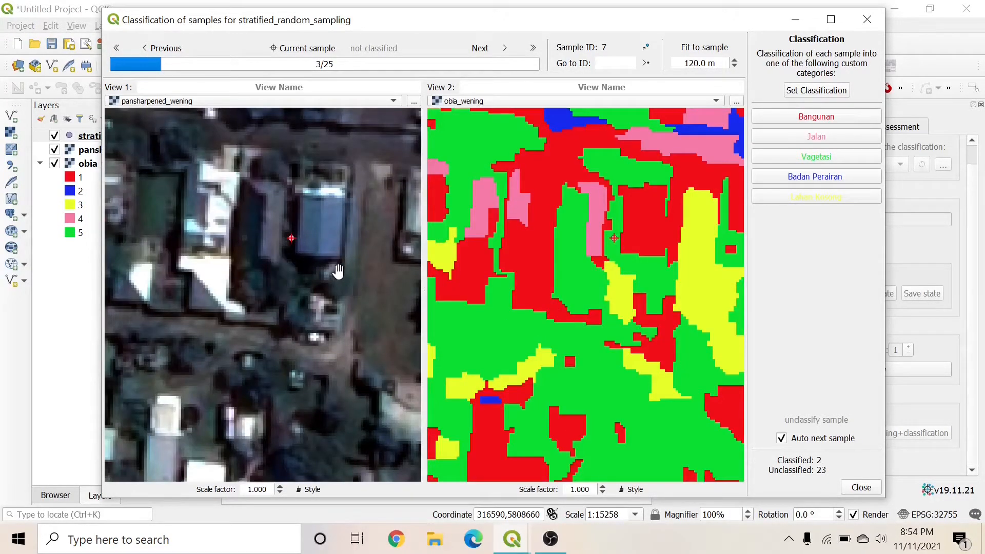
pyautogui.scroll(2, 326, 318)
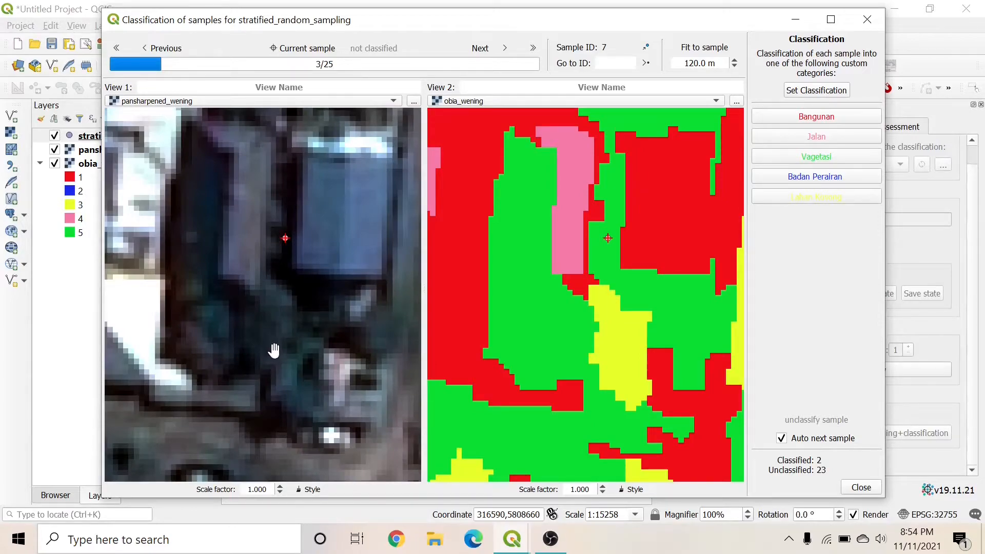
pyautogui.scroll(-2, 291, 280)
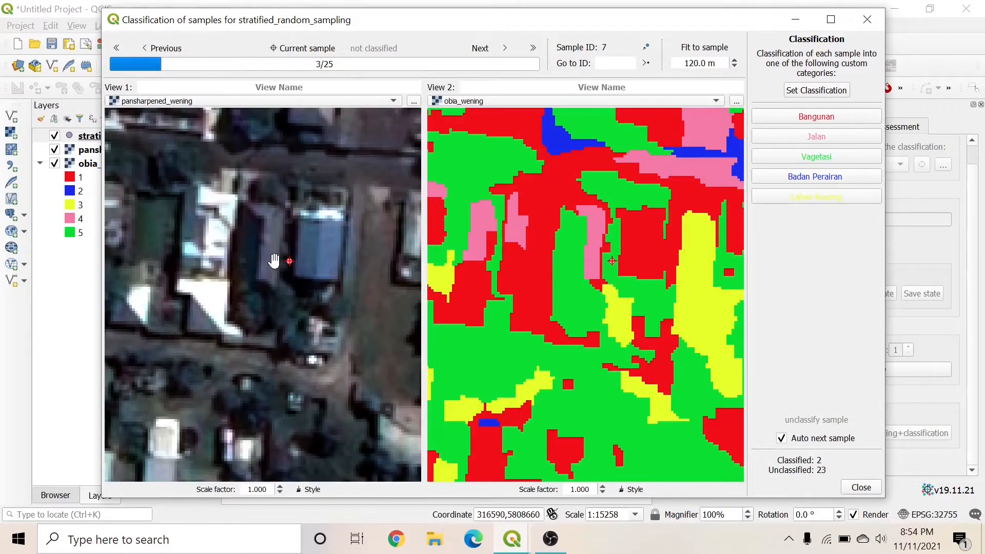
pyautogui.click(807, 156)
pyautogui.scroll(2, 248, 314)
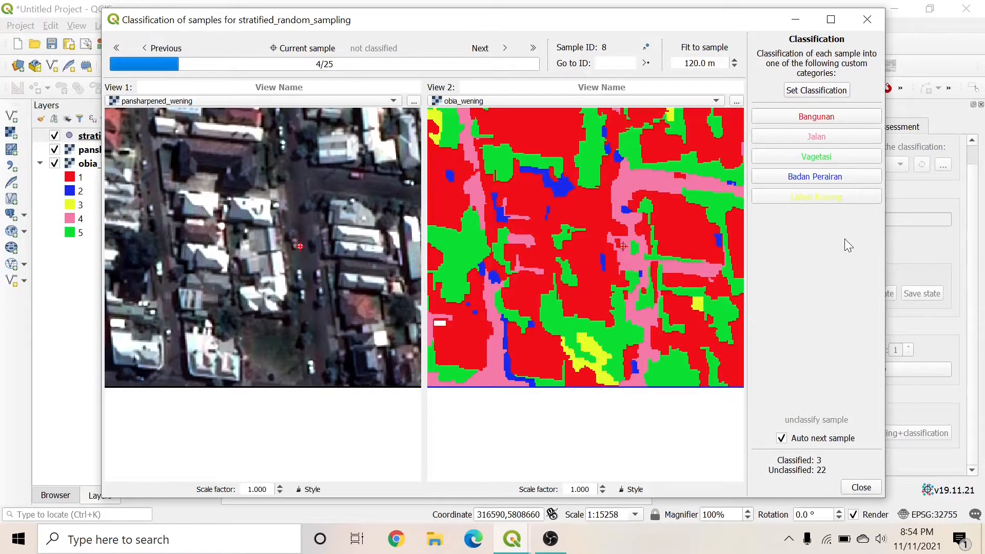
pyautogui.click(819, 154)
# Step: Classify sample 24 off the shoreline and the sixth sample in the sequence as Badan Perairan
pyautogui.scroll(2, 323, 293)
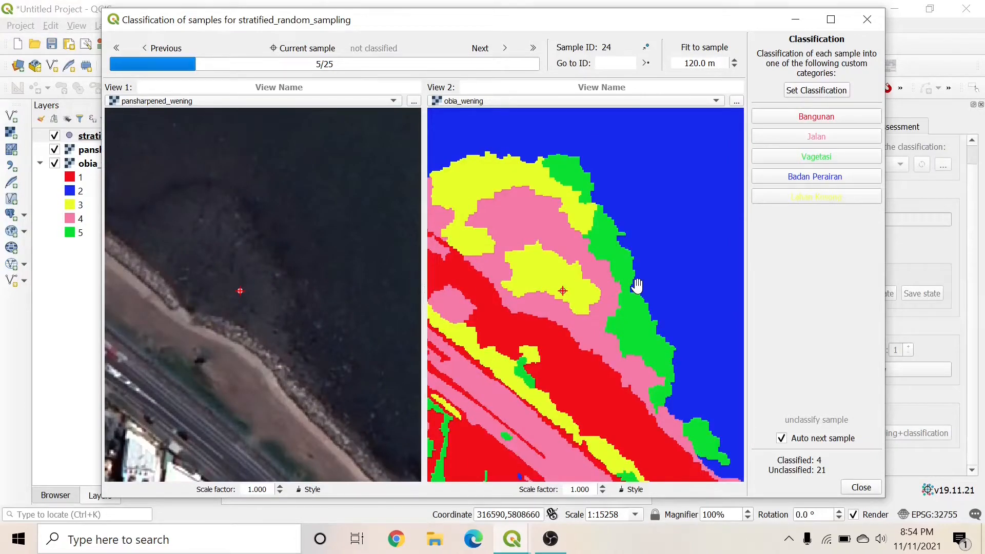
pyautogui.scroll(-2, 227, 307)
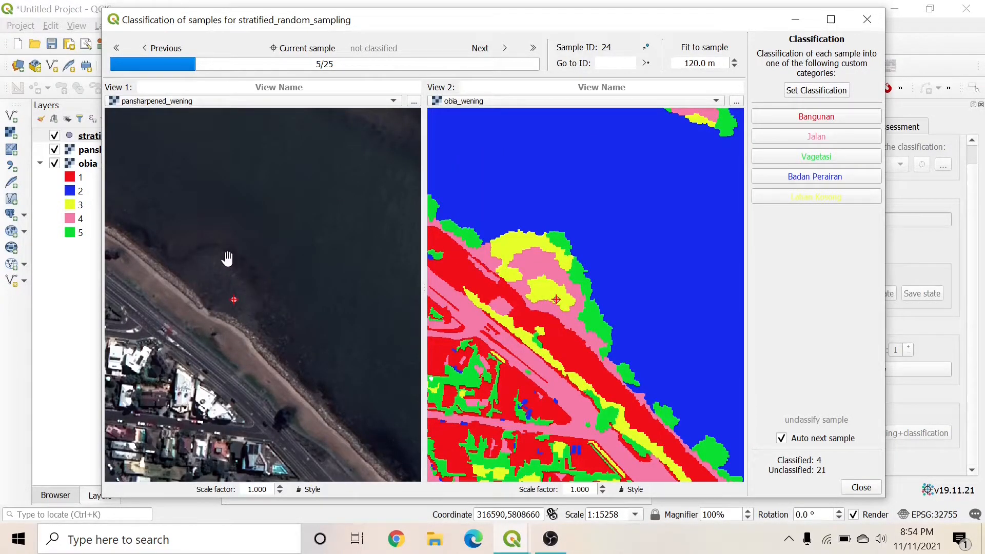
pyautogui.click(814, 177)
pyautogui.click(813, 177)
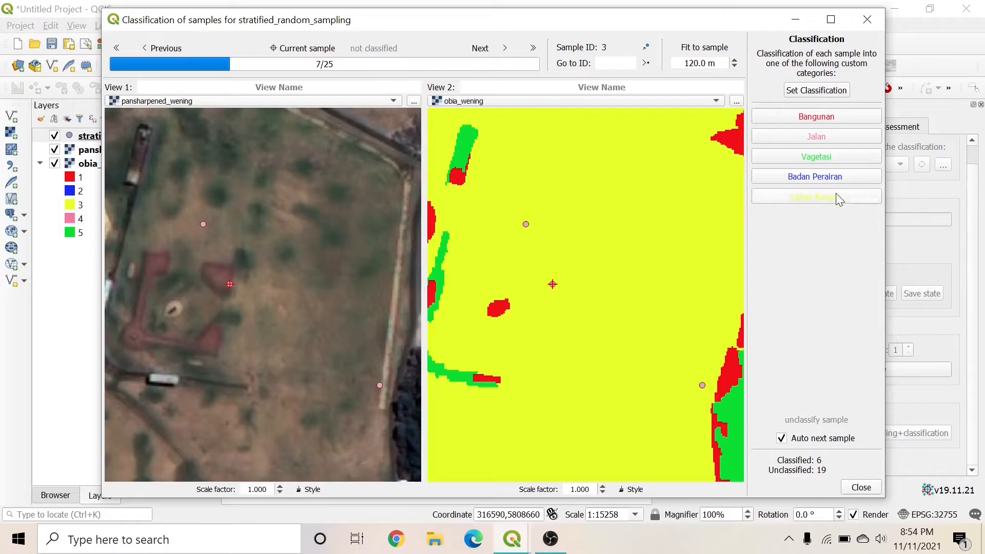
# Step: Classify sample 3 as Lahan Kosong, and sample 17 as Vagetasi after inspecting its surroundings closely
pyautogui.click(839, 198)
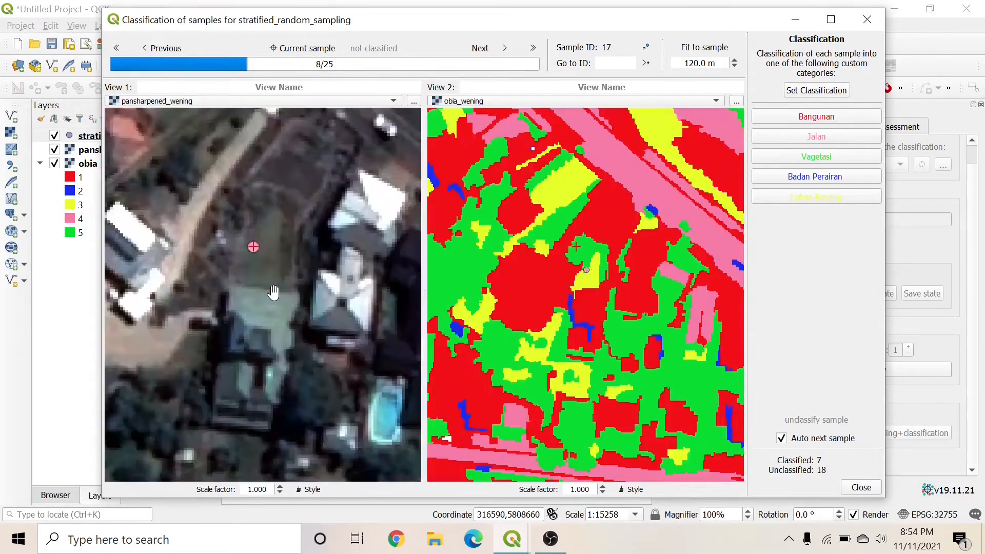
pyautogui.scroll(1, 253, 279)
pyautogui.scroll(-1, 266, 280)
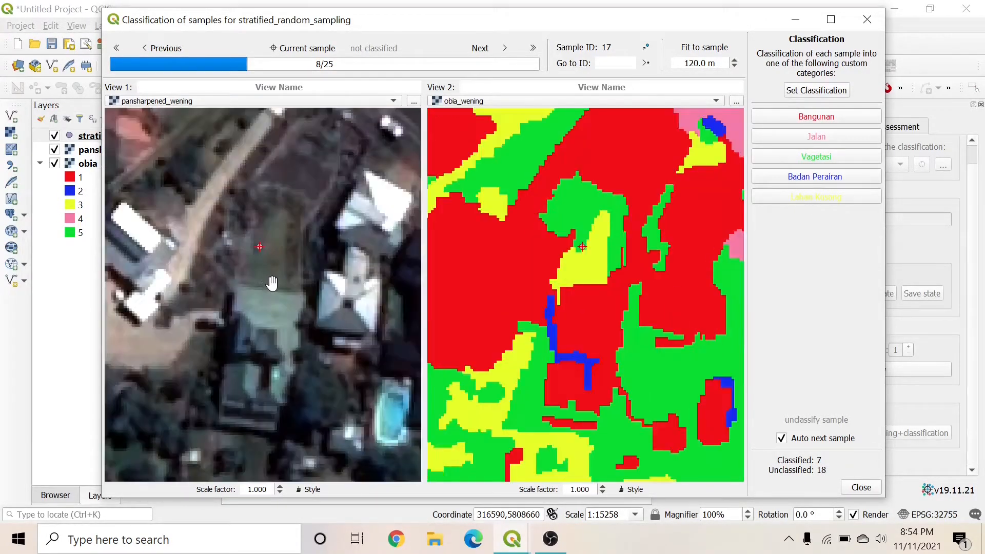
pyautogui.scroll(-1, 269, 282)
pyautogui.scroll(1, 283, 297)
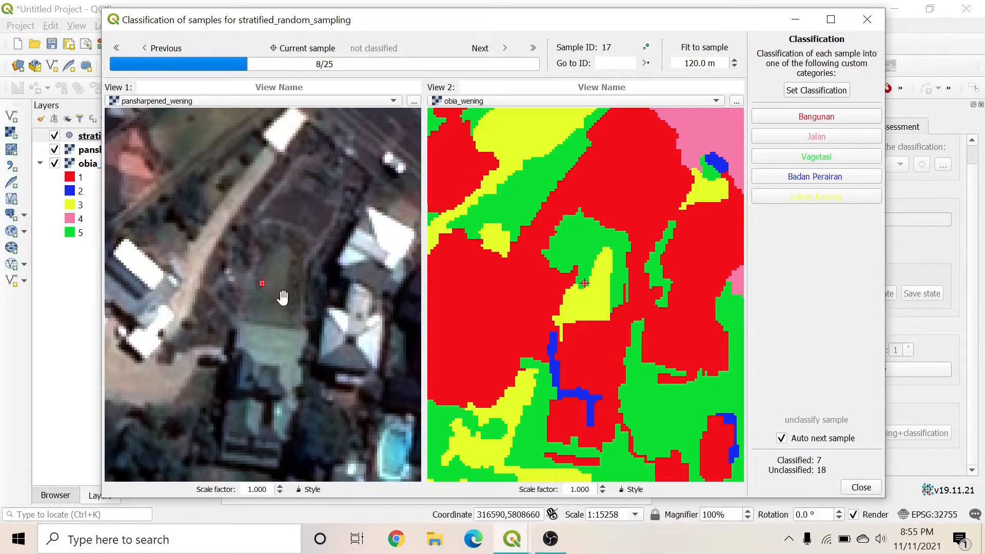
pyautogui.scroll(-1, 274, 301)
pyautogui.scroll(1, 275, 302)
pyautogui.scroll(1, 276, 303)
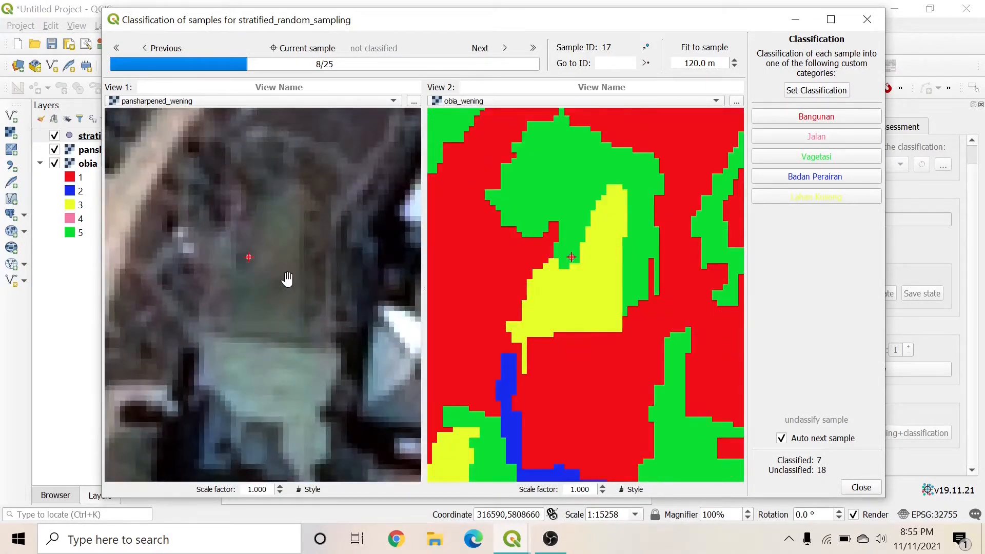
pyautogui.click(820, 163)
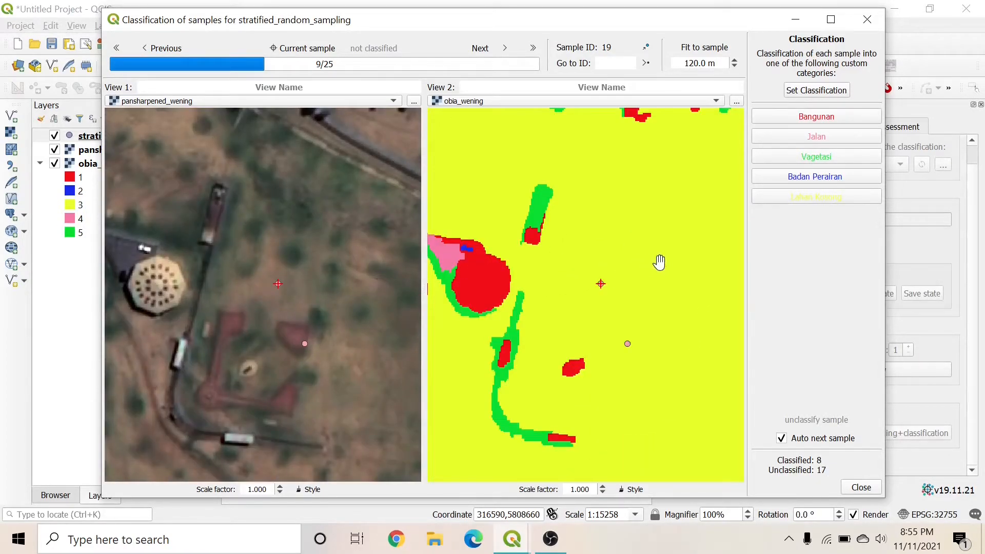
# Step: Classify samples 19, 5 and 21 as Lahan Kosong
pyautogui.click(844, 198)
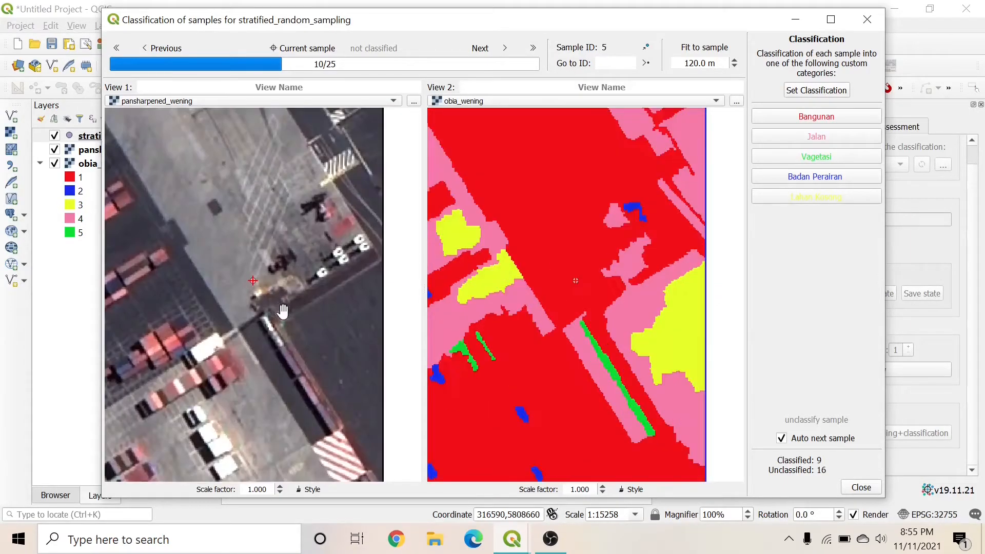
pyautogui.scroll(-1, 272, 308)
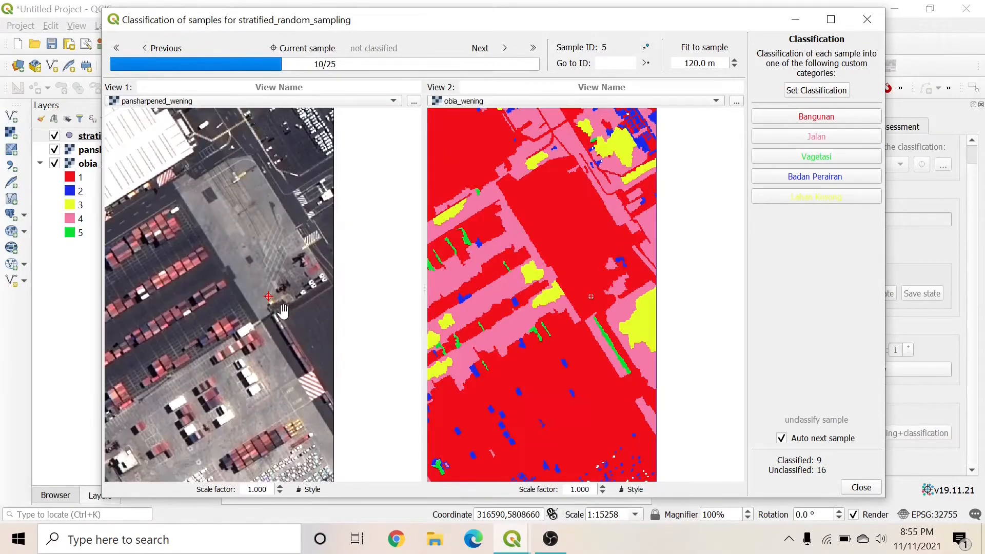
pyautogui.click(777, 198)
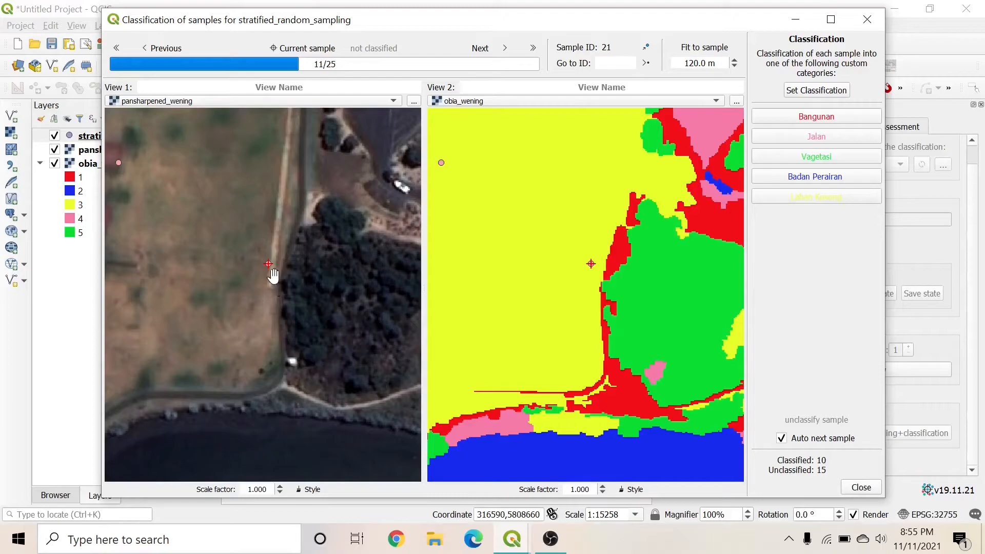
pyautogui.scroll(1, 269, 287)
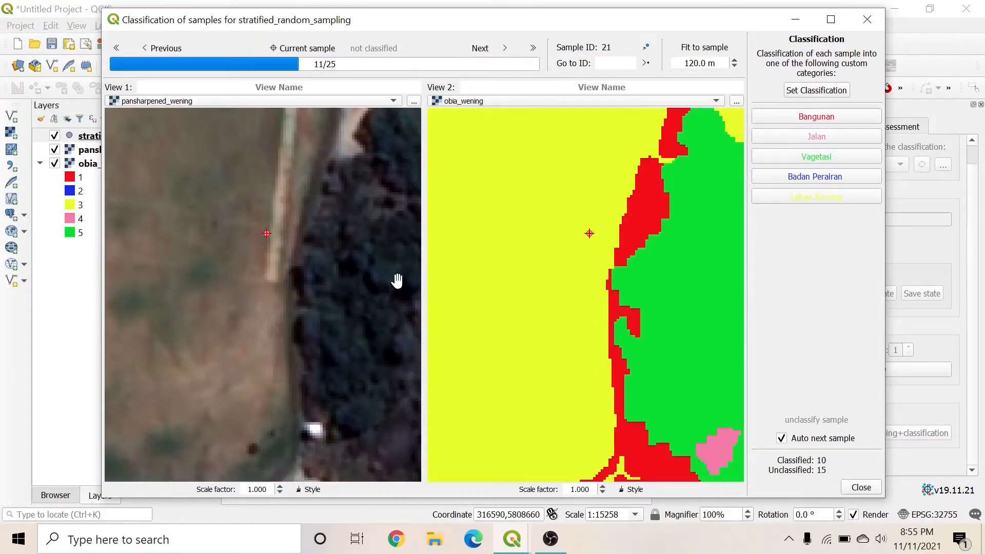
pyautogui.click(814, 199)
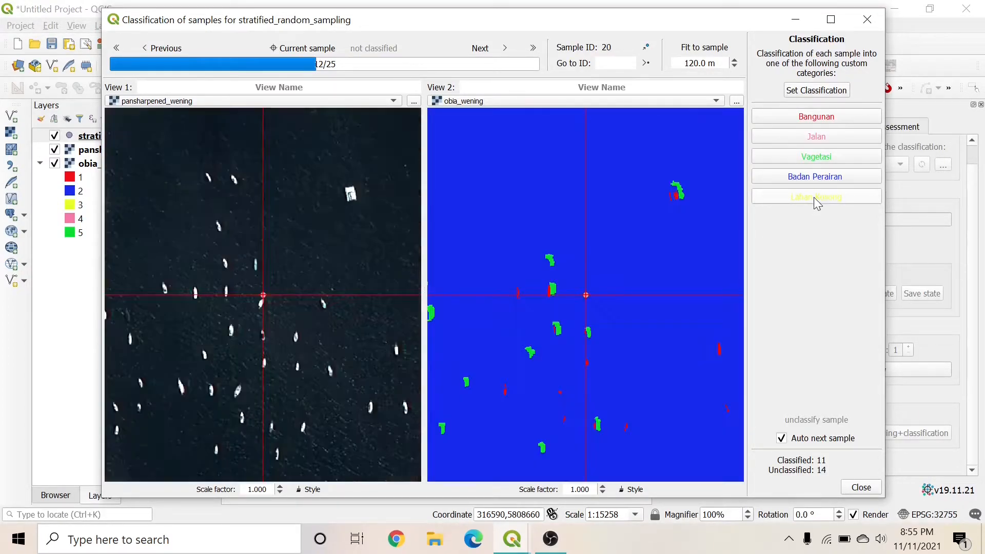
# Step: Classify sample 20 among the boats as Badan Perairan and sample 1 on the paved dockside yard as Lahan Kosong
pyautogui.scroll(1, 273, 307)
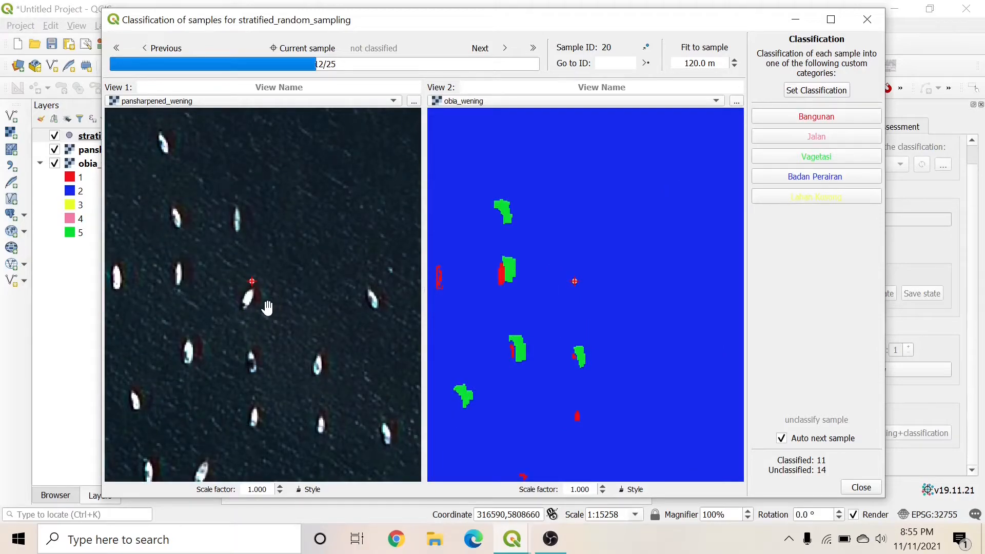
pyautogui.scroll(1, 255, 303)
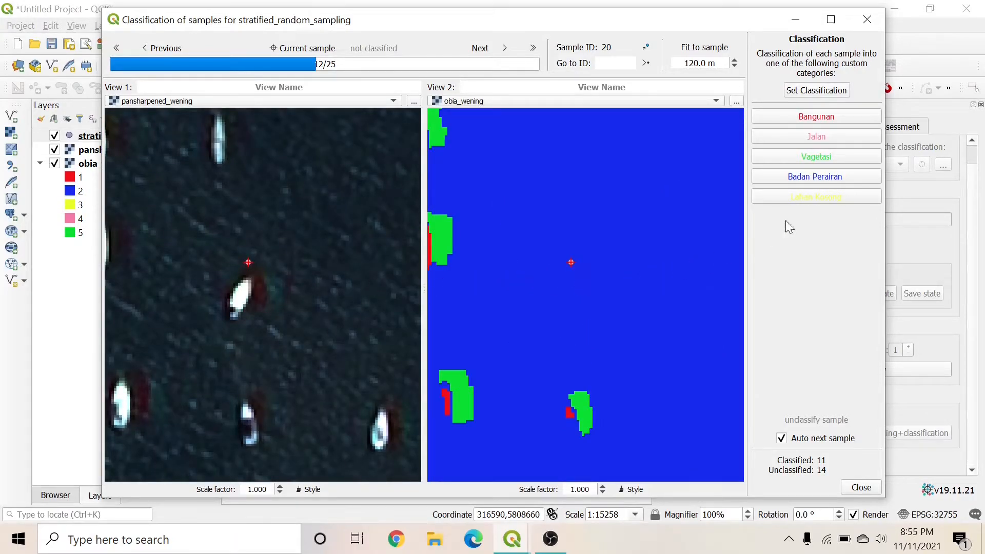
pyautogui.click(794, 180)
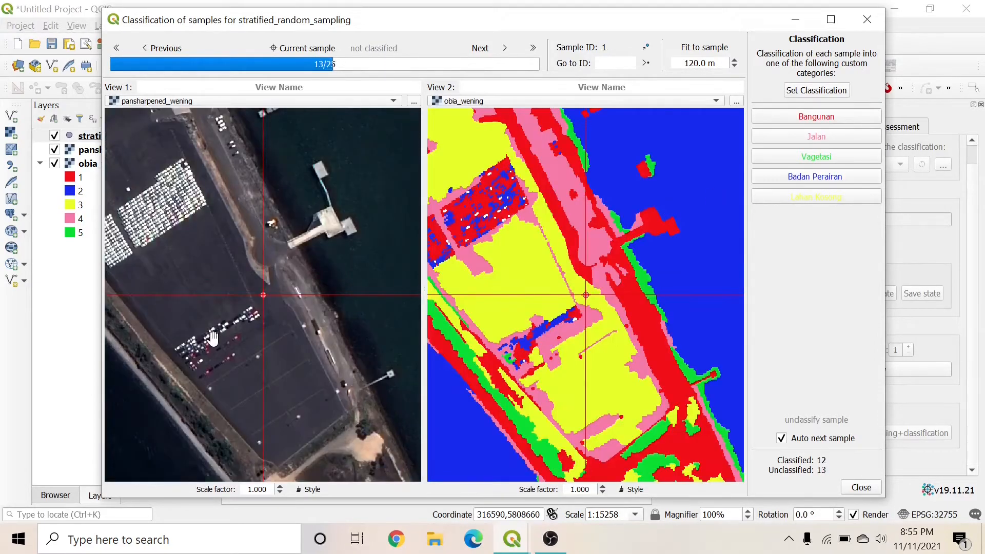
pyautogui.scroll(1, 270, 309)
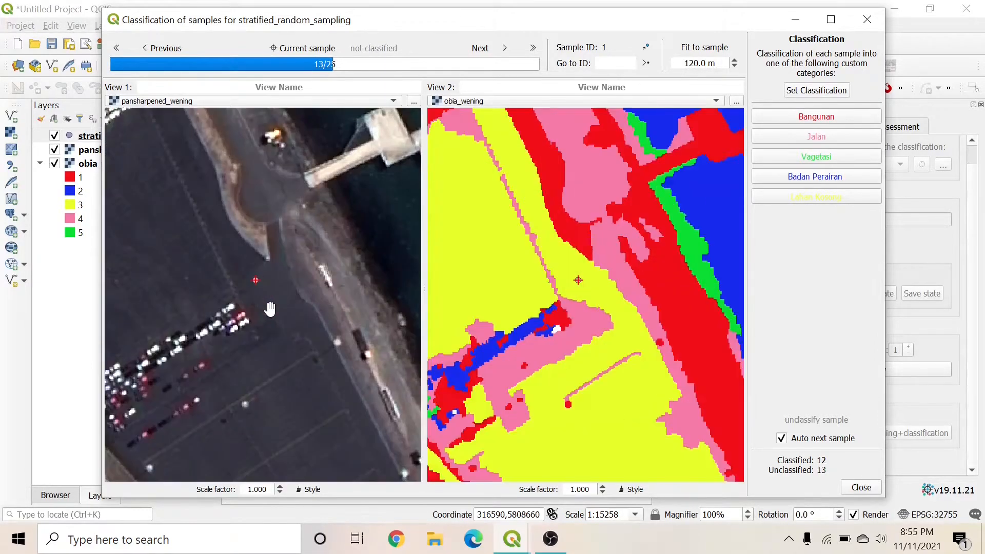
pyautogui.click(817, 195)
# Step: Classify the 14th sample in the sequence as Badan Perairan, the 15th as Jalan and the 16th as Bangunan
pyautogui.scroll(1, 253, 297)
pyautogui.click(815, 177)
pyautogui.scroll(2, 284, 299)
pyautogui.moveTo(220, 324); pyautogui.dragTo(238, 352)
pyautogui.click(817, 137)
pyautogui.click(830, 118)
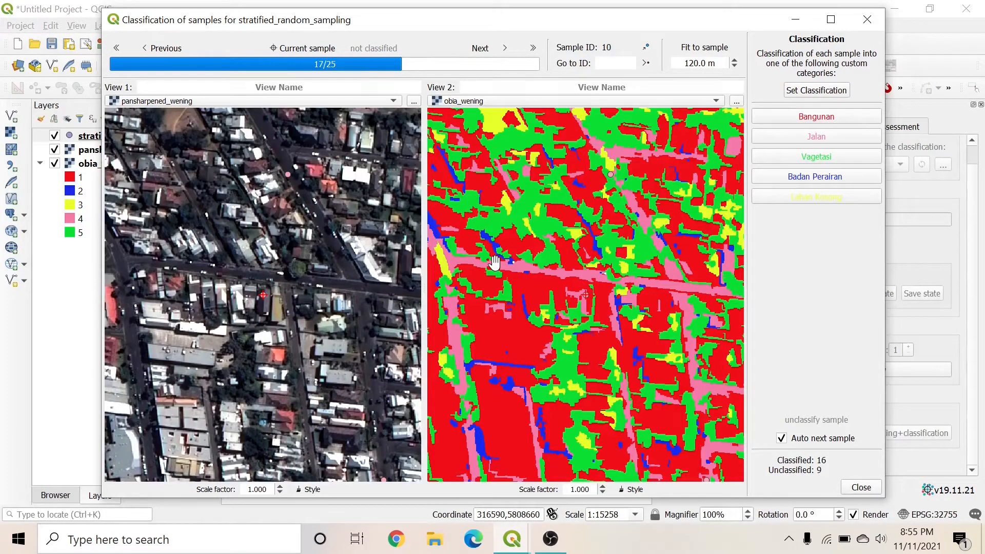
# Step: Classify sample 10 and the 18th sample in the sequence as Bangunan, and the 19th as Vagetasi after inspecting its surroundings
pyautogui.scroll(2, 279, 301)
pyautogui.click(817, 117)
pyautogui.click(817, 117)
pyautogui.scroll(2, 319, 298)
pyautogui.moveTo(220, 302); pyautogui.dragTo(253, 392)
pyautogui.scroll(1, 250, 303)
pyautogui.click(817, 156)
# Step: Classify the 20th sample in the sequence as Bangunan and the 21st as Badan Perairan
pyautogui.scroll(2, 321, 284)
pyautogui.scroll(1, 321, 283)
pyautogui.click(837, 118)
pyautogui.click(817, 174)
# Step: Classify sample 18 on the street as Jalan and the 23rd sample in the sequence as Bangunan
pyautogui.scroll(2, 271, 287)
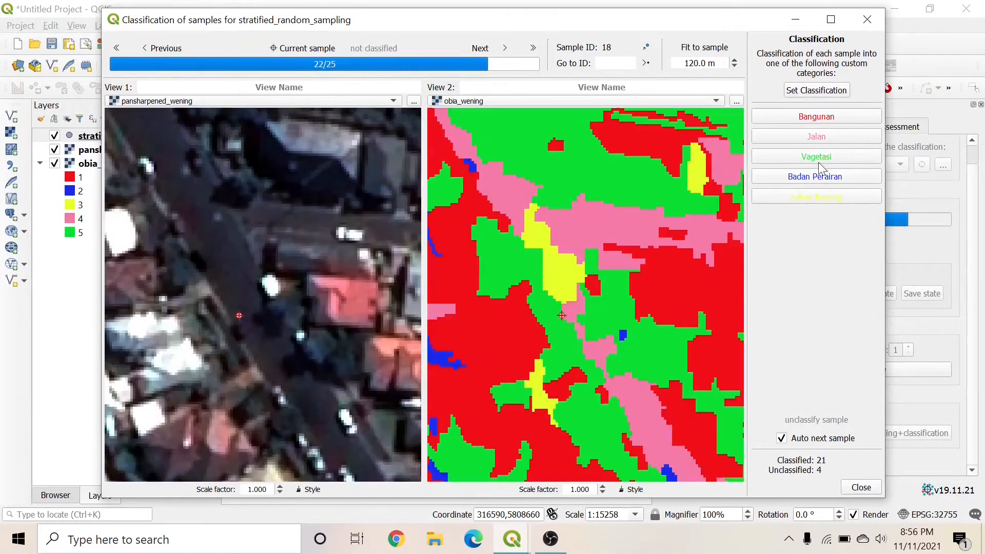
pyautogui.click(817, 138)
pyautogui.scroll(2, 271, 299)
pyautogui.click(814, 119)
# Step: Classify the 24th sample in the sequence as Lahan Kosong and sample 14 in the bay as Badan Perairan, and close the classification dialog
pyautogui.scroll(2, 247, 299)
pyautogui.scroll(-1, 317, 297)
pyautogui.click(817, 196)
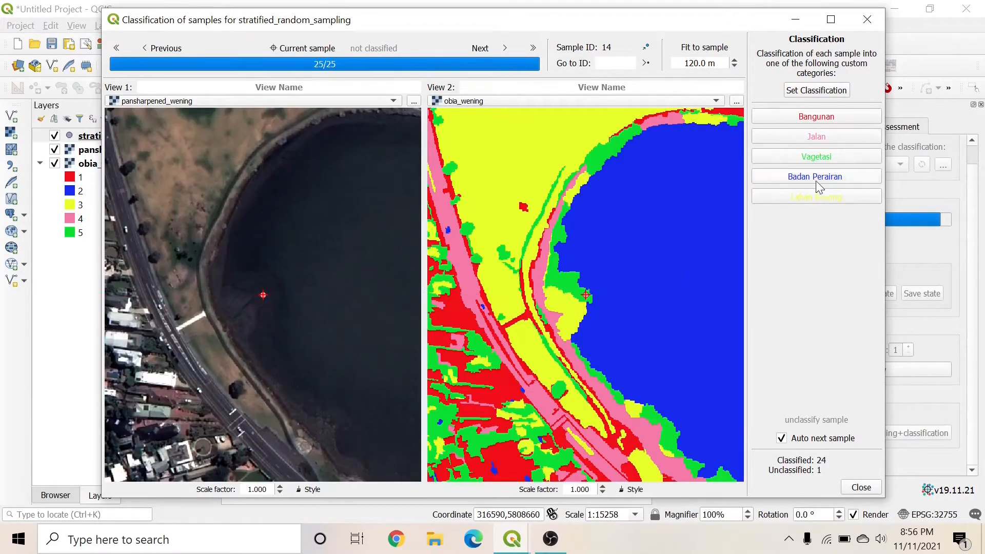
pyautogui.click(817, 179)
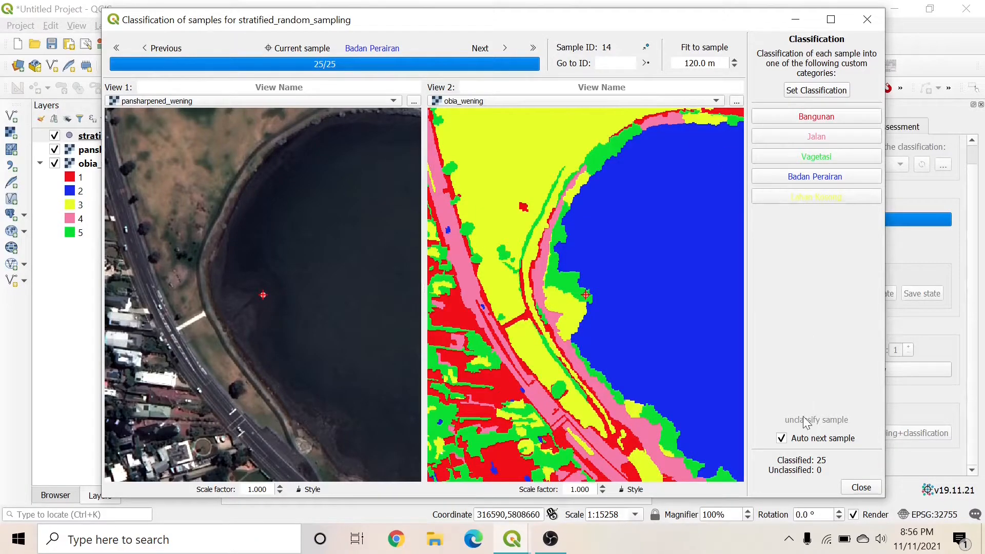
pyautogui.click(860, 488)
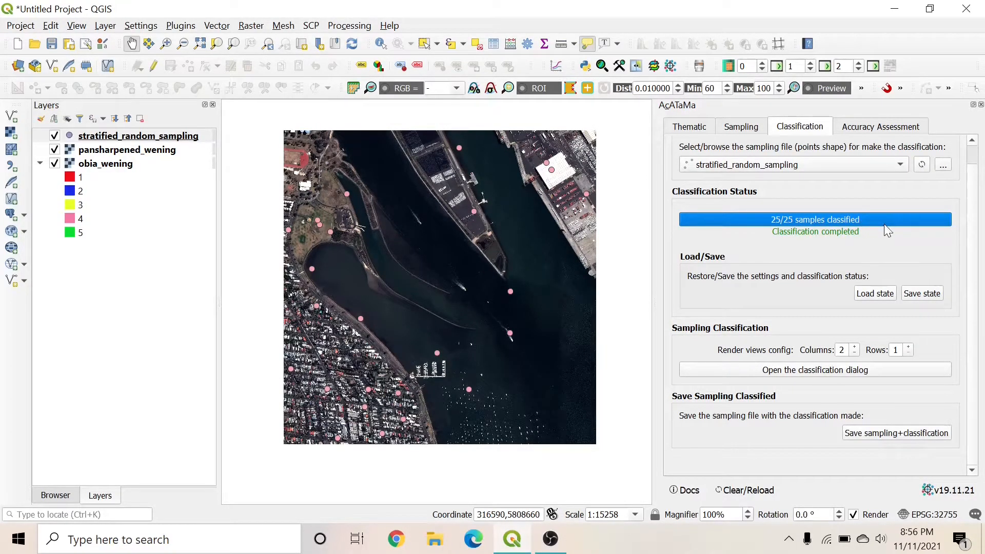
# Step: Save the classified sampling to the LATIHAN folder as the shapefile stratified_random_sampling_classified
pyautogui.click(891, 435)
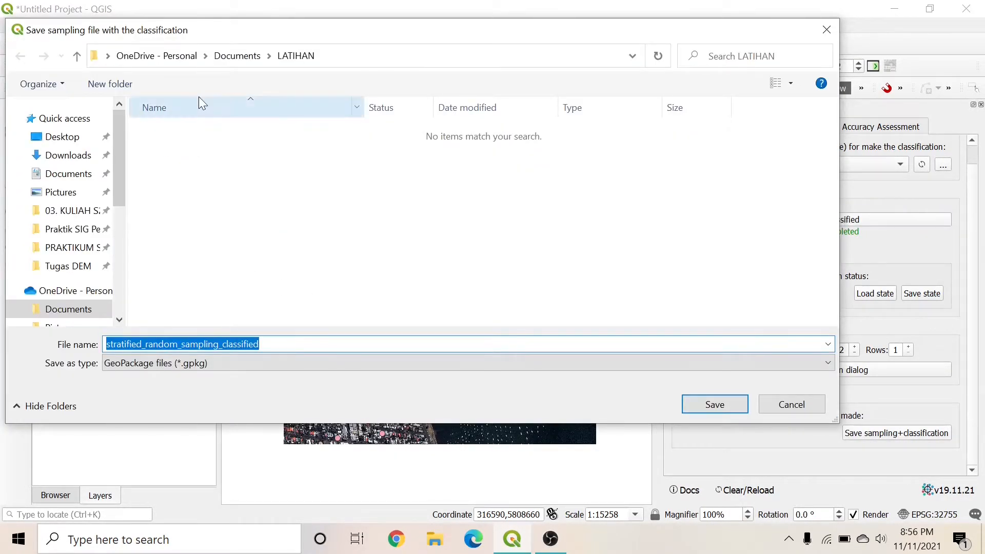
pyautogui.click(220, 362)
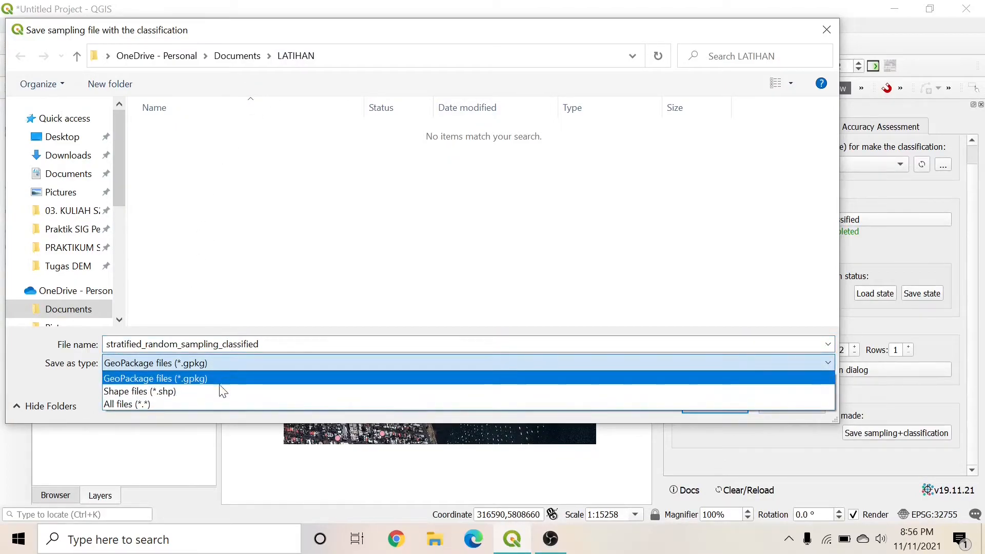
pyautogui.click(215, 394)
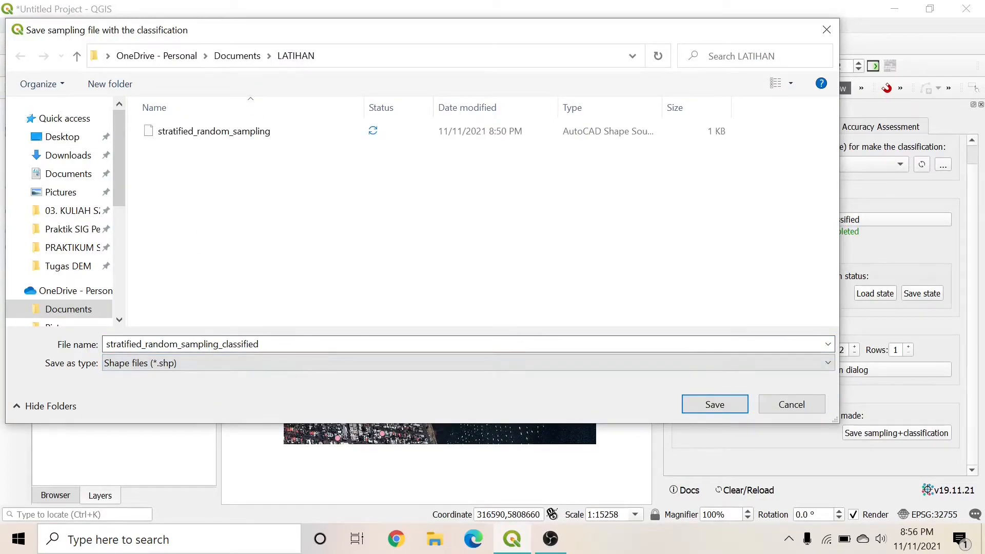
pyautogui.click(727, 408)
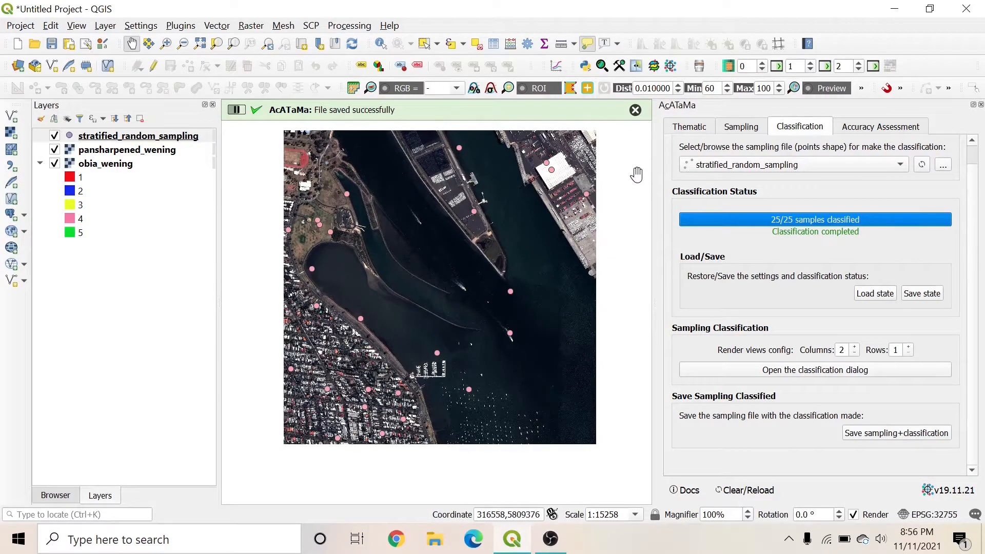
# Step: Choose stratified_random_sampling as the classified sampling file for the accuracy assessment and open its results
pyautogui.click(870, 130)
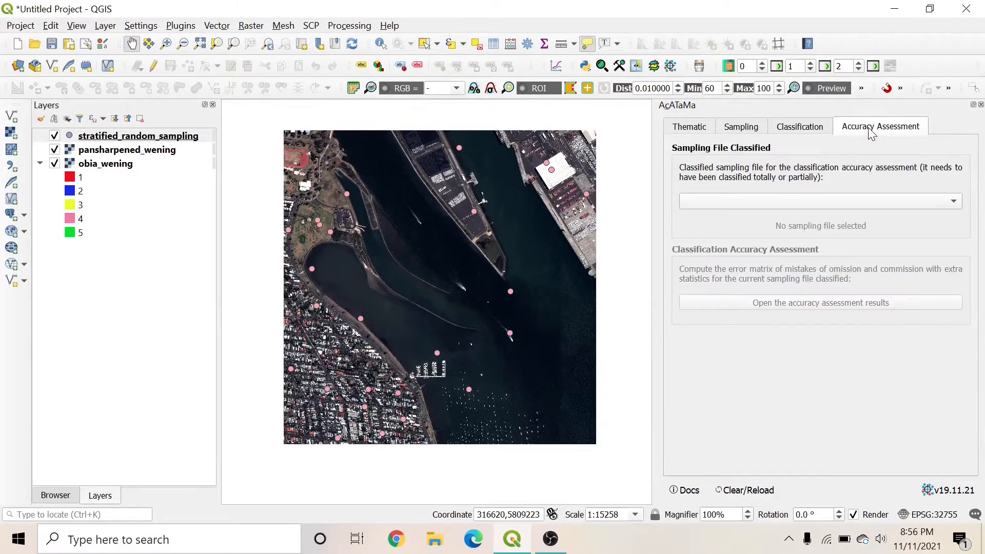
pyautogui.click(795, 203)
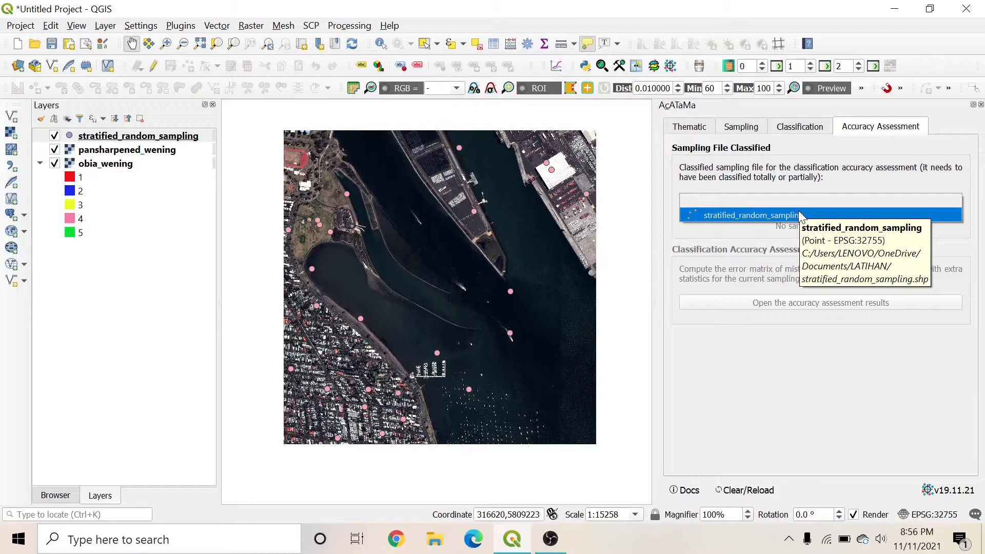
pyautogui.click(752, 215)
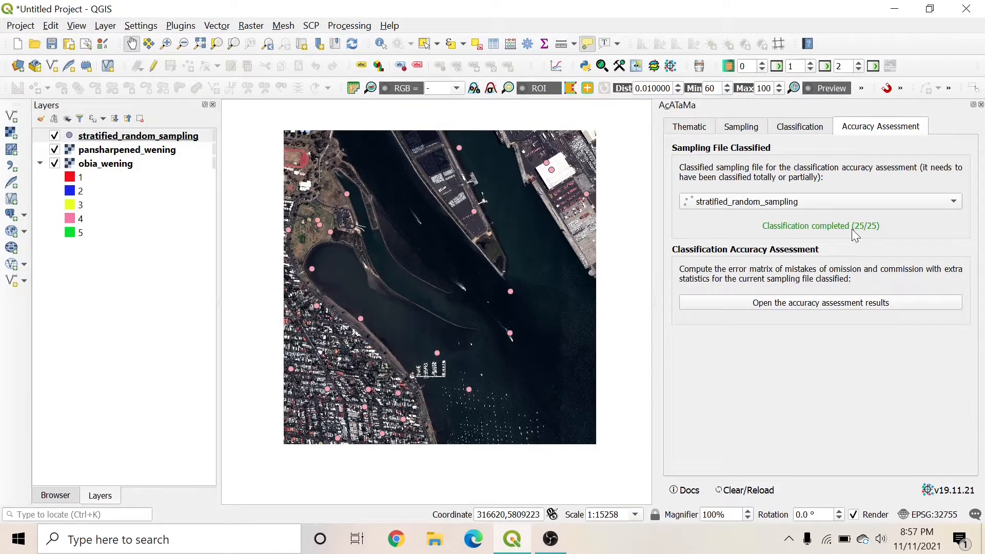
pyautogui.click(811, 303)
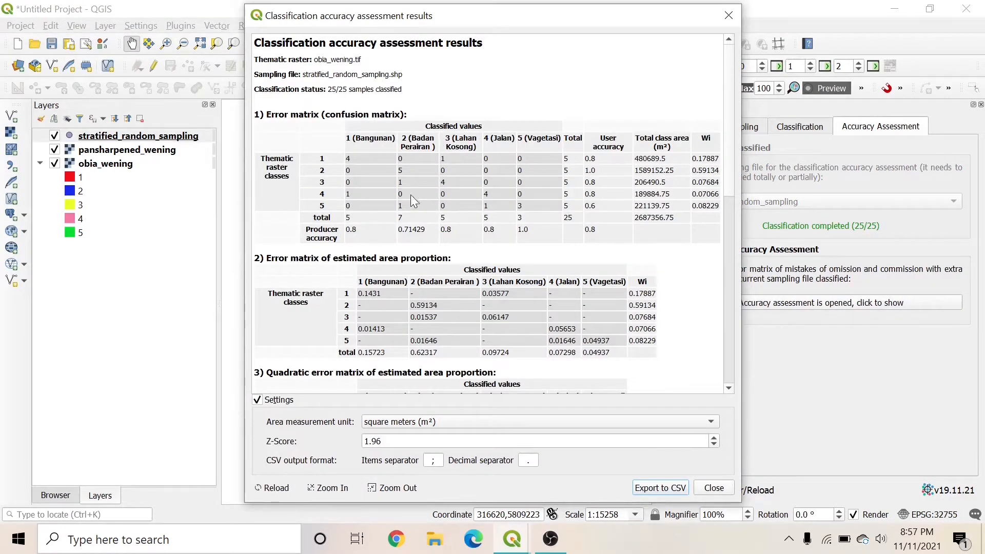
# Step: Examine the error matrices, the user's and producer's accuracy, the overall accuracy and the class area adjusted table
pyautogui.scroll(-5, 413, 190)
pyautogui.scroll(5, 406, 173)
pyautogui.moveTo(729, 171); pyautogui.dragTo(714, 283)
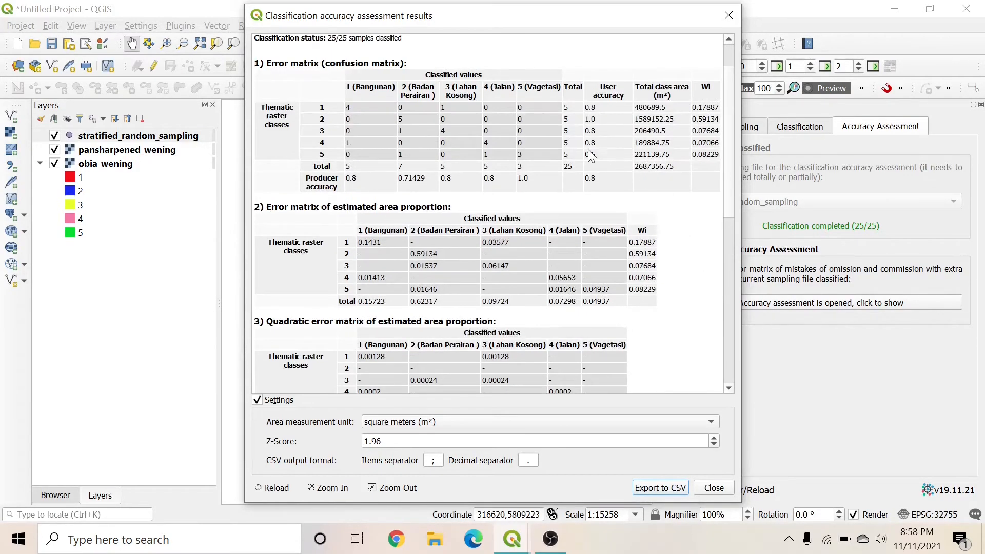
pyautogui.scroll(-5, 725, 267)
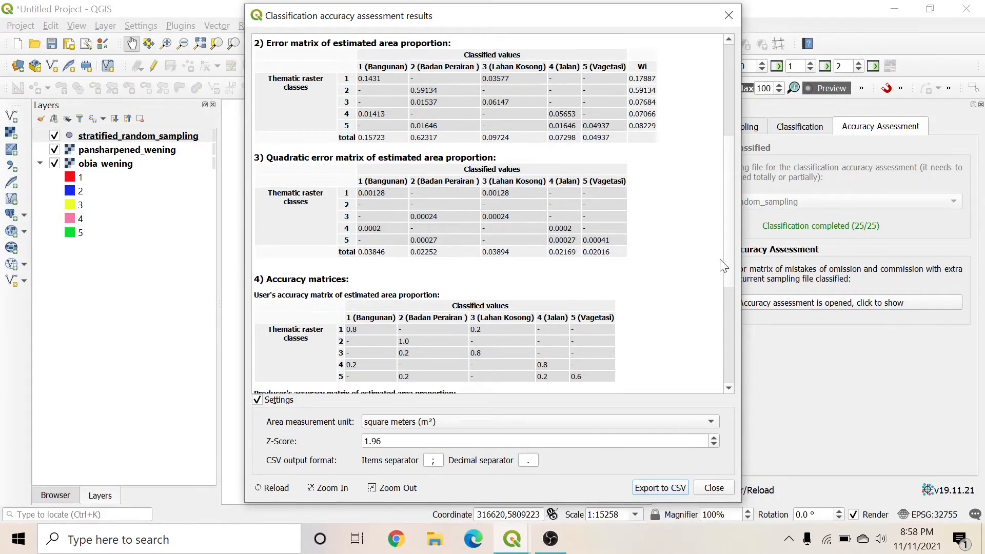
pyautogui.scroll(-5, 726, 275)
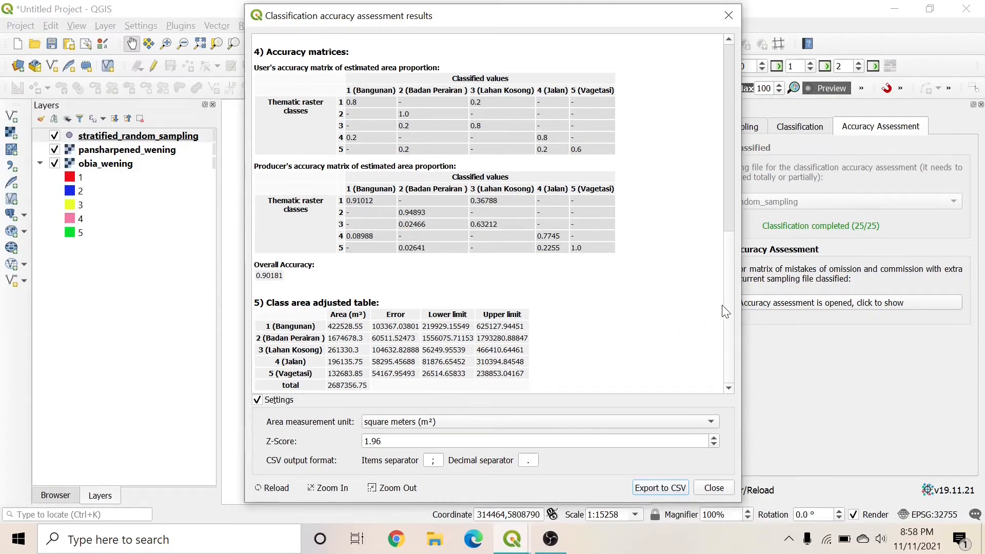
pyautogui.moveTo(731, 305); pyautogui.dragTo(734, 97)
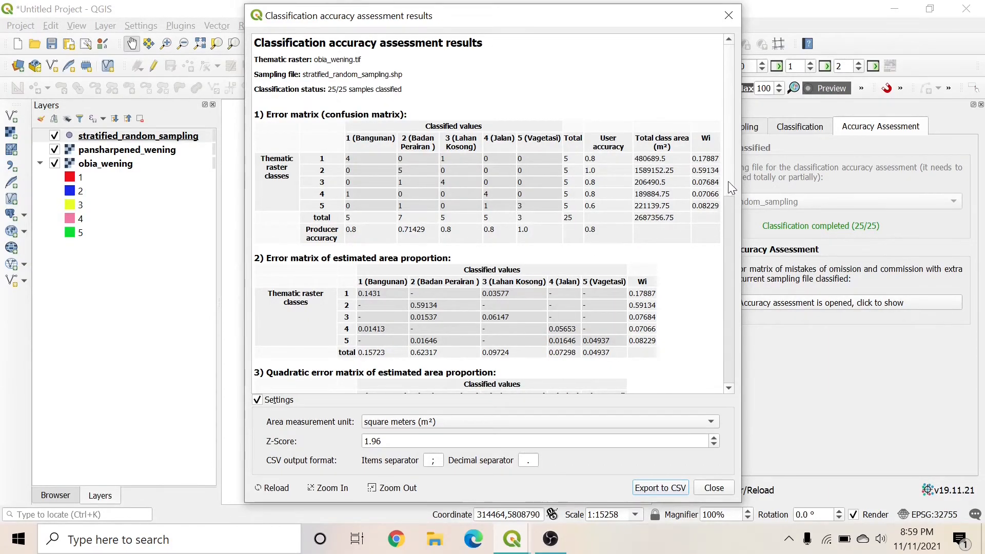
pyautogui.moveTo(729, 182); pyautogui.dragTo(721, 377)
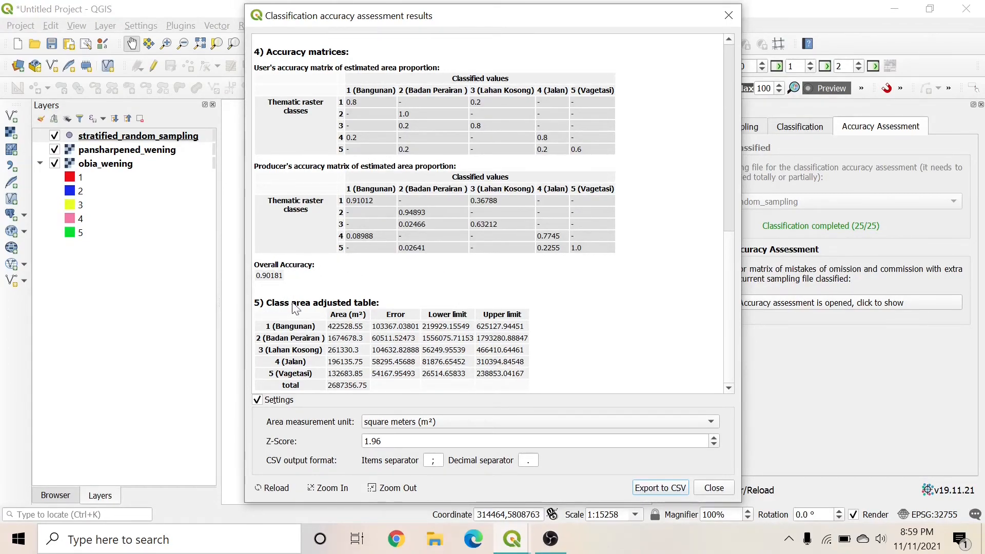
# Step: Export the accuracy assessment results to the LATIHAN folder as the CSV file stratified_random_sampling_results and close the results
pyautogui.click(660, 488)
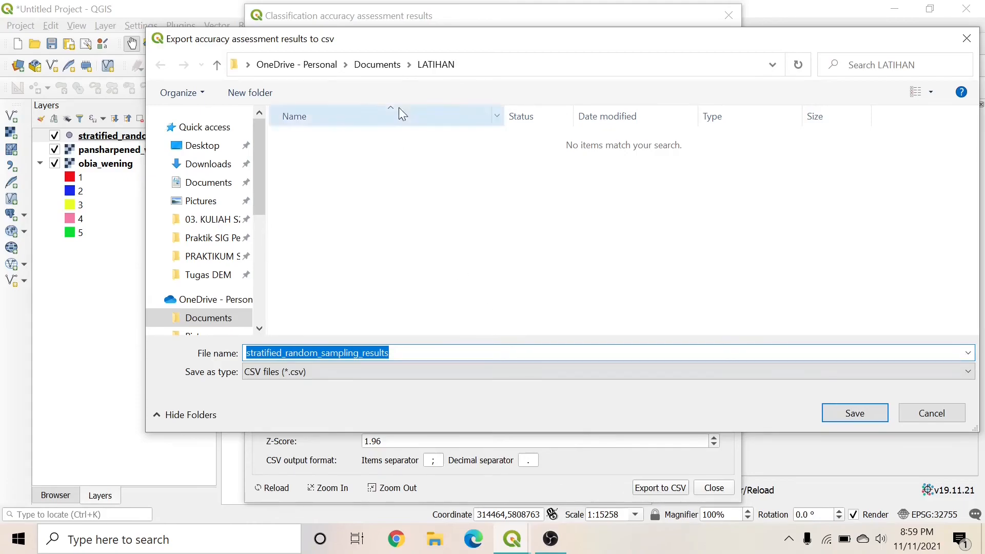
pyautogui.click(850, 414)
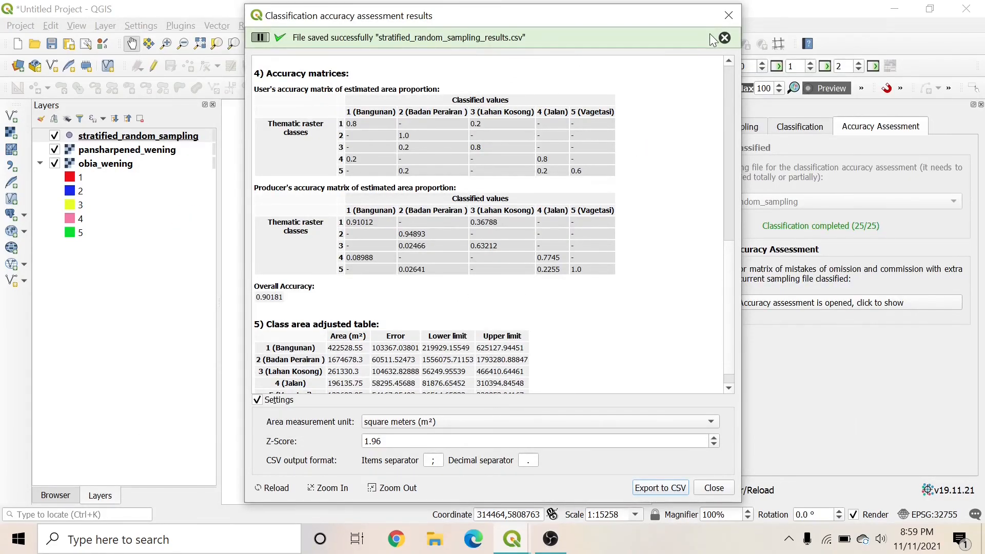
pyautogui.click(718, 491)
pyautogui.scroll(-1, 500, 293)
pyautogui.scroll(1, 496, 293)
pyautogui.moveTo(400, 299); pyautogui.dragTo(399, 331)
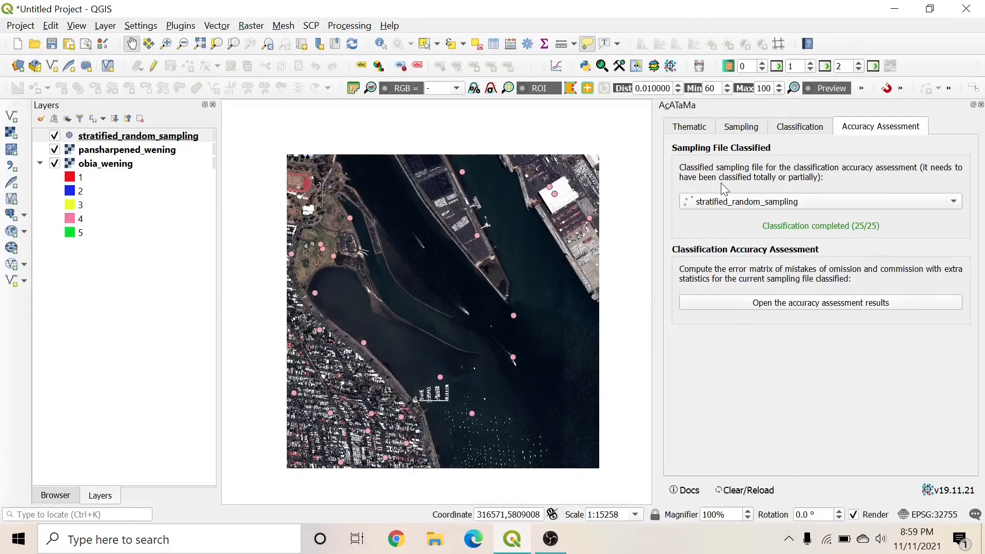